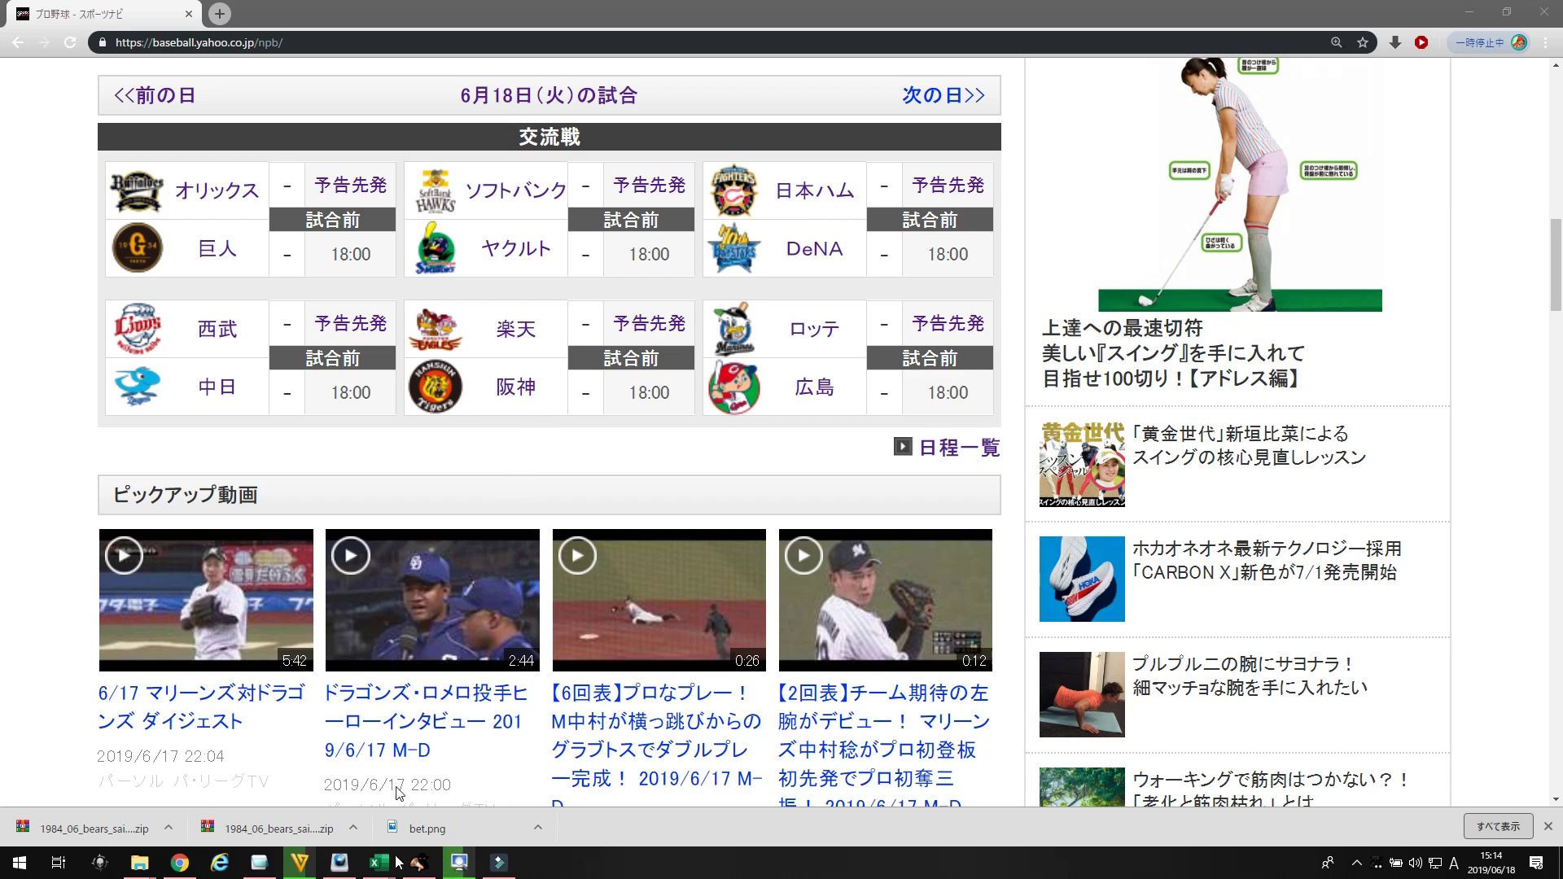
# - Switch to the Excel matchups sheet and bring the Seibu–Chunichi table's score/gm column into view
pyautogui.moveTo(380, 863)
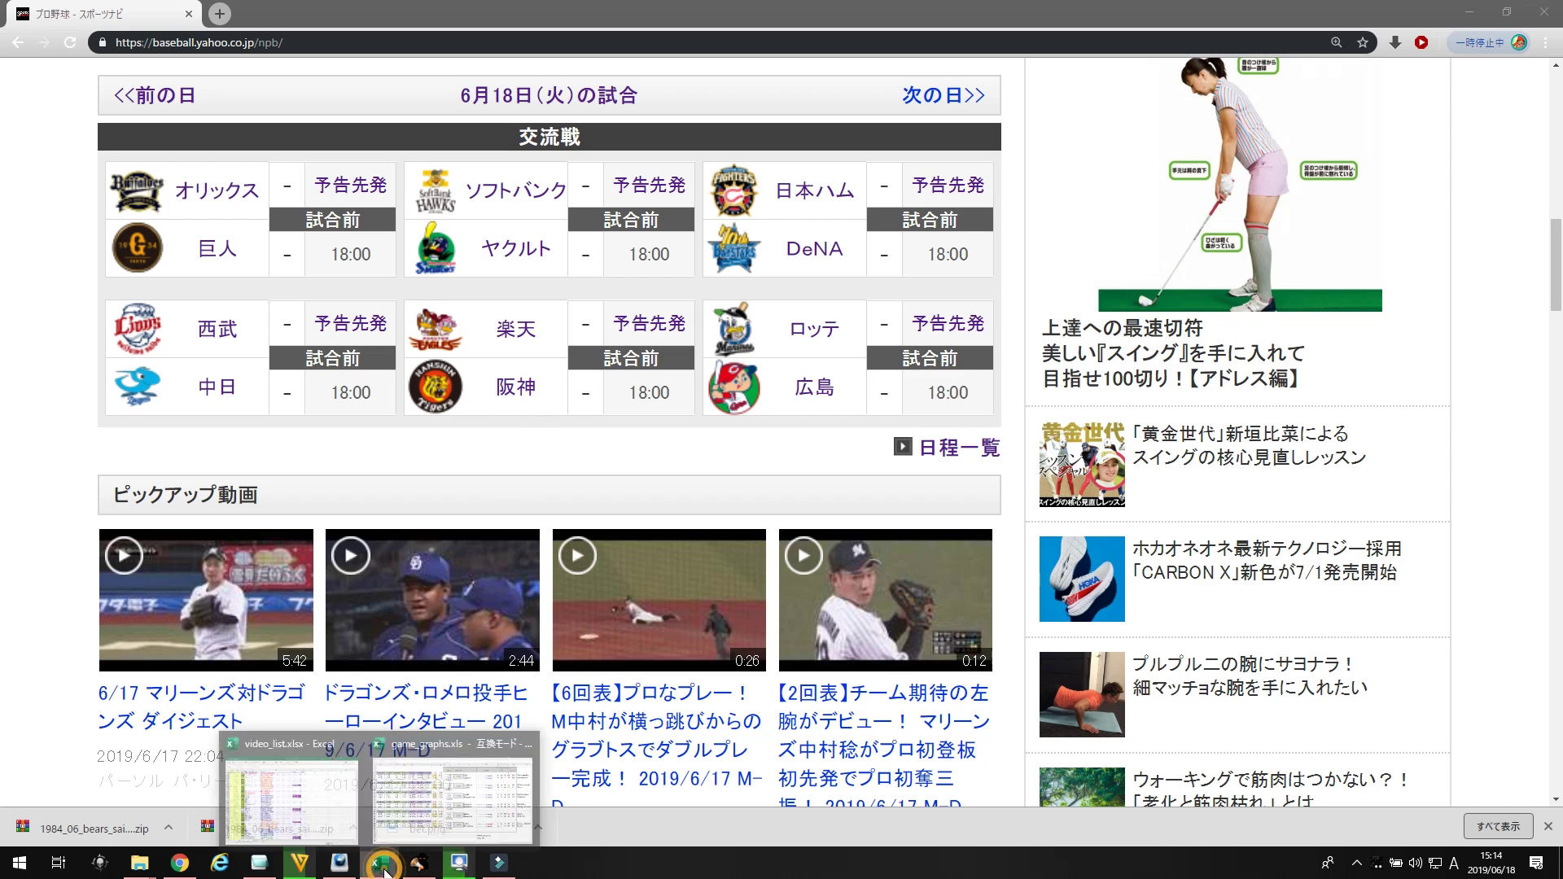
pyautogui.click(441, 793)
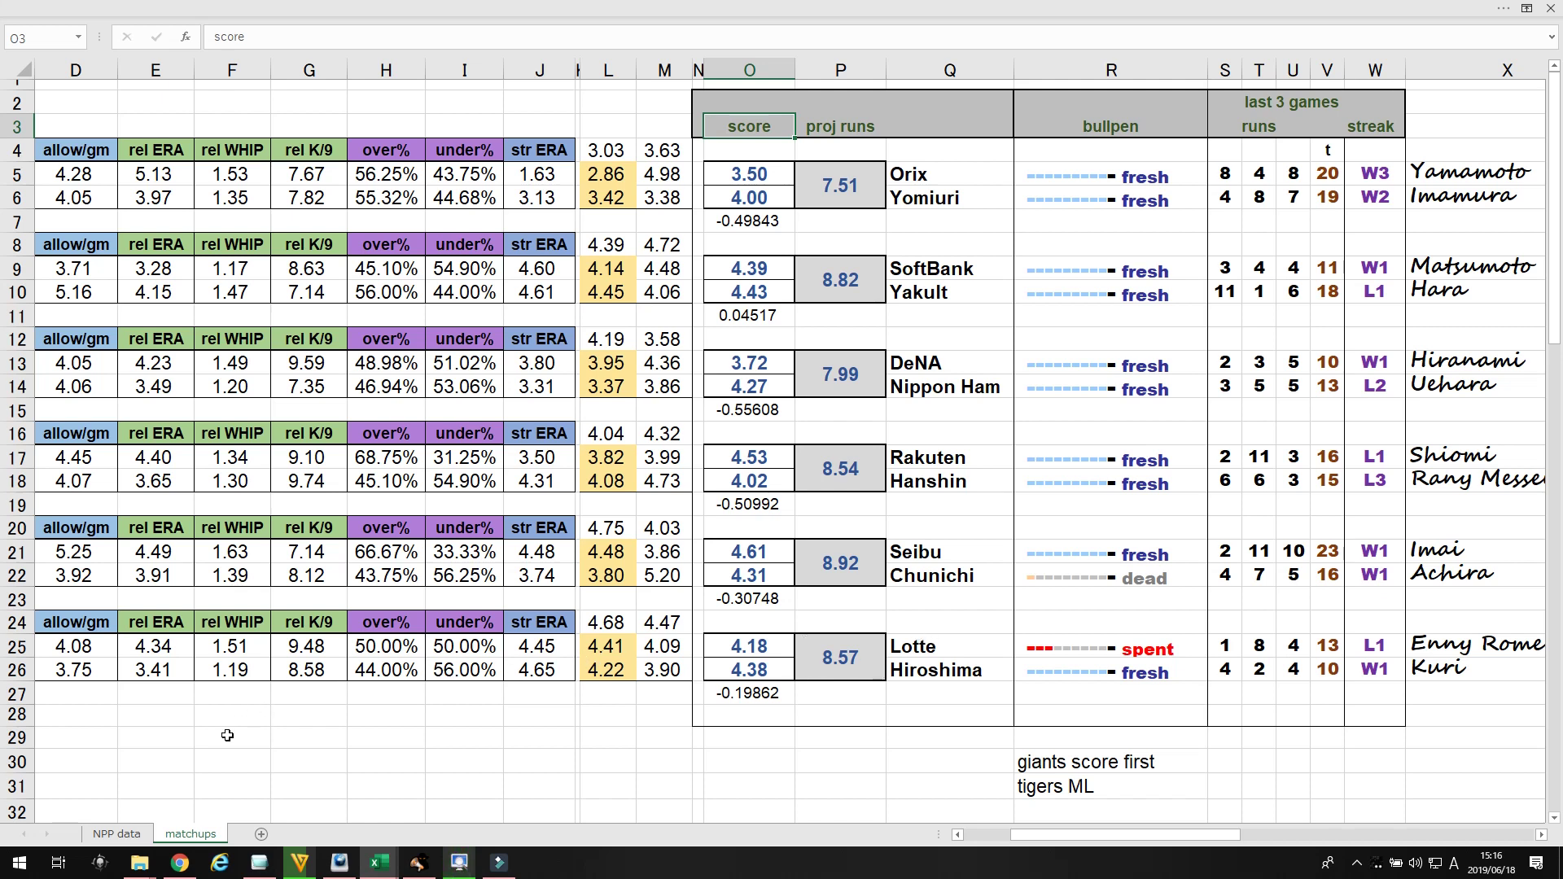
pyautogui.click(308, 530)
pyautogui.press('Left')
pyautogui.press('Left')
pyautogui.press('Left')
pyautogui.press('Left')
pyautogui.press('Left')
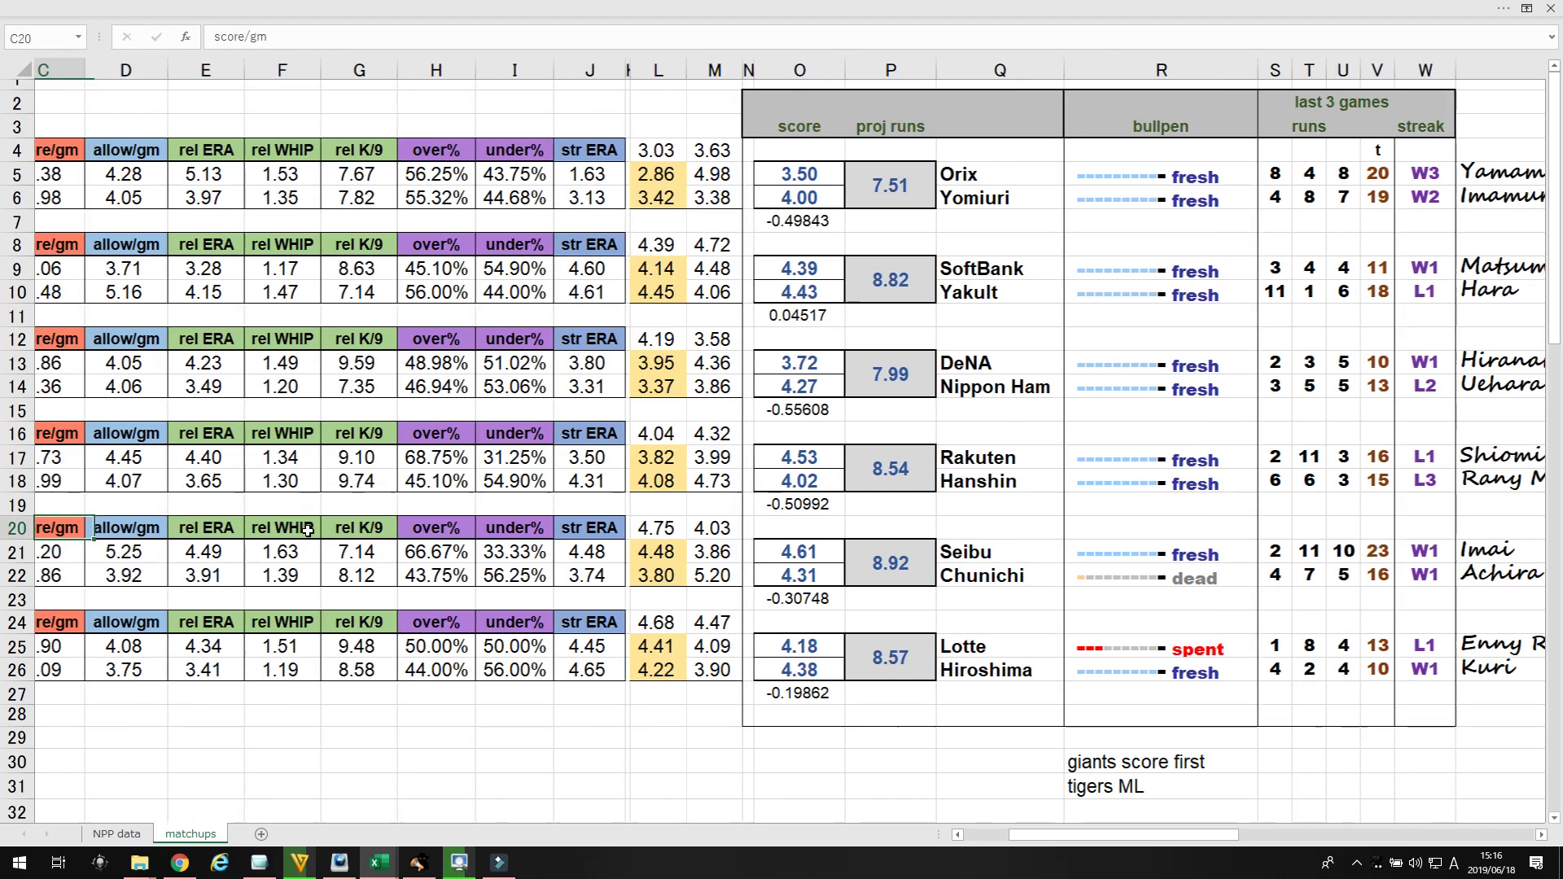
pyautogui.press('Right')
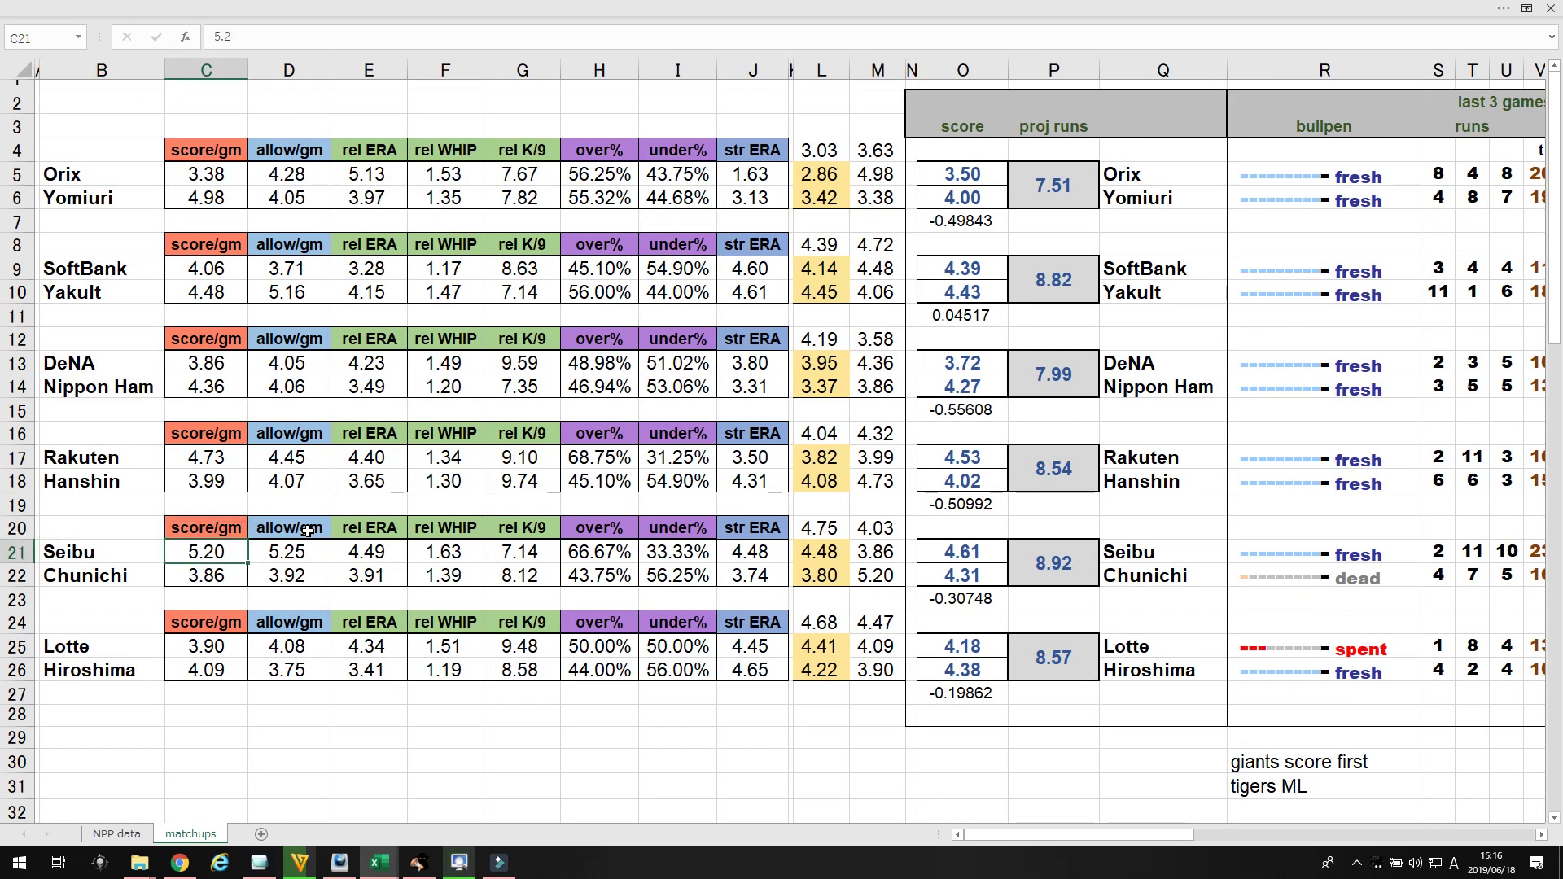
# - Review Seibu's row in the matchups sheet from score/gm across to column Z
pyautogui.press('Down')
pyautogui.press('Right')
pyautogui.press('Right')
pyautogui.press('Right')
pyautogui.press('Right')
pyautogui.press('Right')
pyautogui.press('Right')
pyautogui.press('Right')
pyautogui.press('Right')
pyautogui.press('Right')
pyautogui.press('Right')
pyautogui.press('Right')
pyautogui.press('Right')
pyautogui.press('Right')
pyautogui.press('Right')
pyautogui.press('Right')
pyautogui.press('Right')
pyautogui.press('Right')
pyautogui.press('Right')
pyautogui.press('Right')
pyautogui.press('Right')
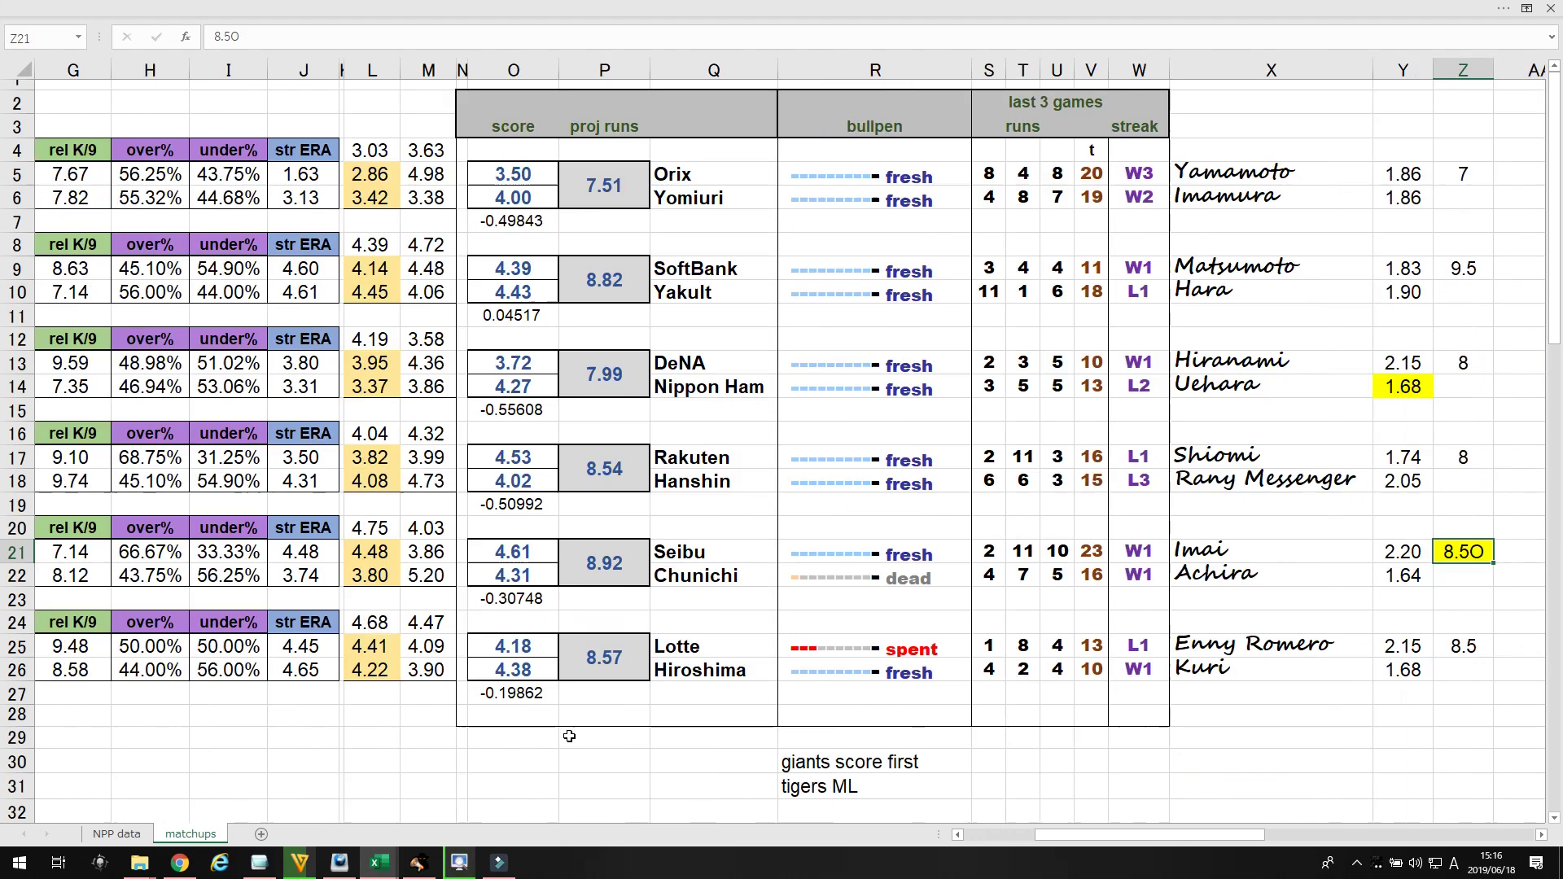
# - Go back along Seibu's row to its allow/gm value in column D
pyautogui.press('Left')
pyautogui.press('Left')
pyautogui.press('Left')
pyautogui.press('Left')
pyautogui.press('Left')
pyautogui.press('Left')
pyautogui.press('Left')
pyautogui.press('Left')
pyautogui.press('Left')
pyautogui.press('Left')
pyautogui.press('Left')
pyautogui.press('Left')
pyautogui.press('Left')
pyautogui.press('Left')
pyautogui.press('Left')
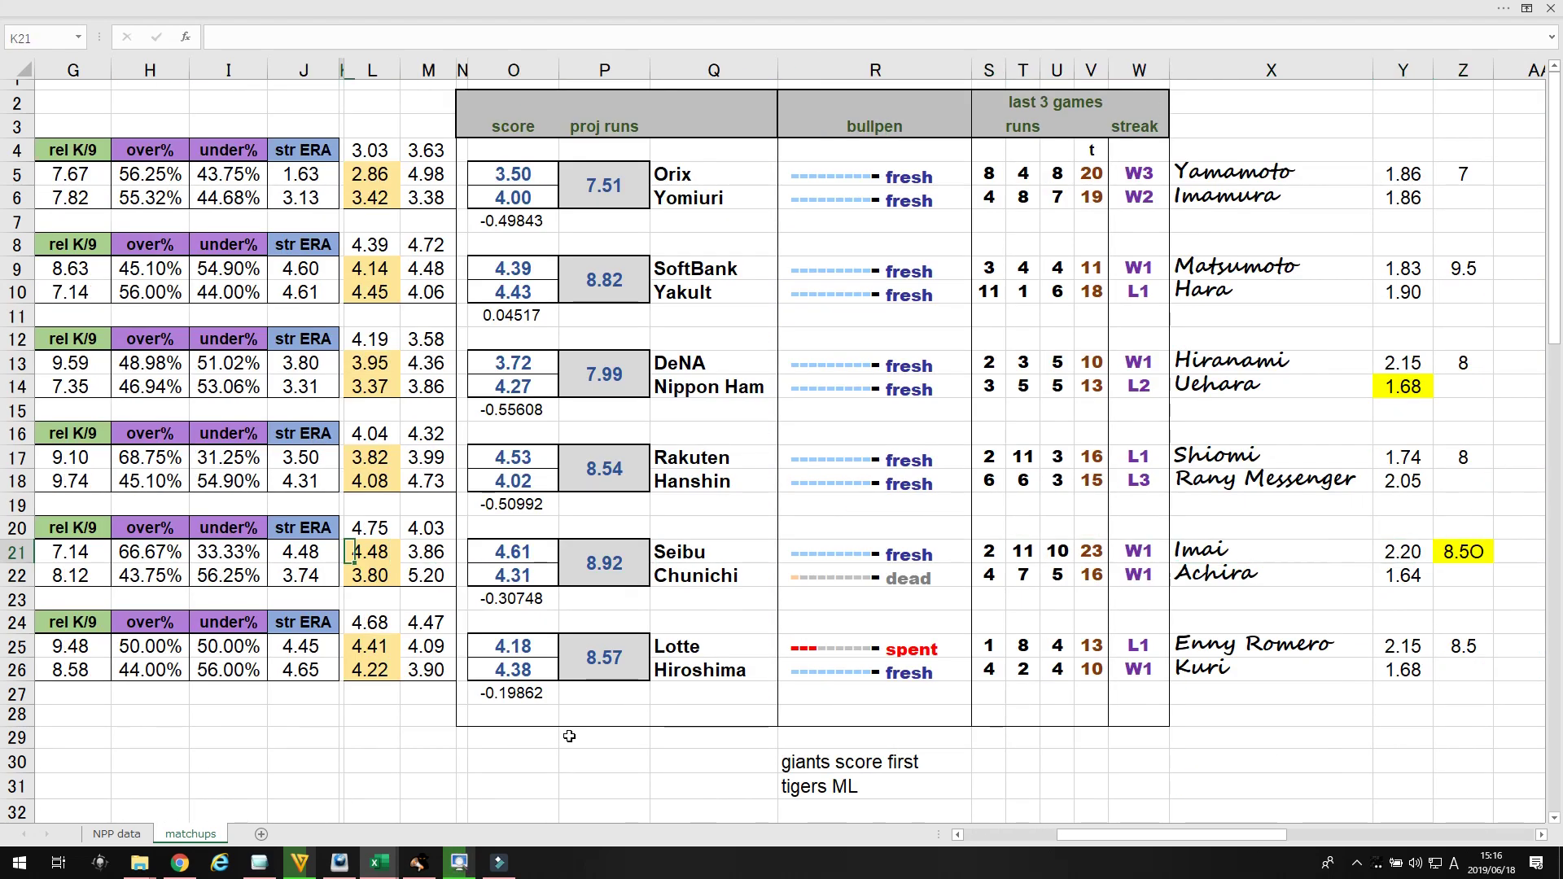
pyautogui.press('Left')
pyautogui.press('Left')
pyautogui.press('Left')
pyautogui.press('Left')
pyautogui.press('Left')
pyautogui.press('Left')
pyautogui.press('Left')
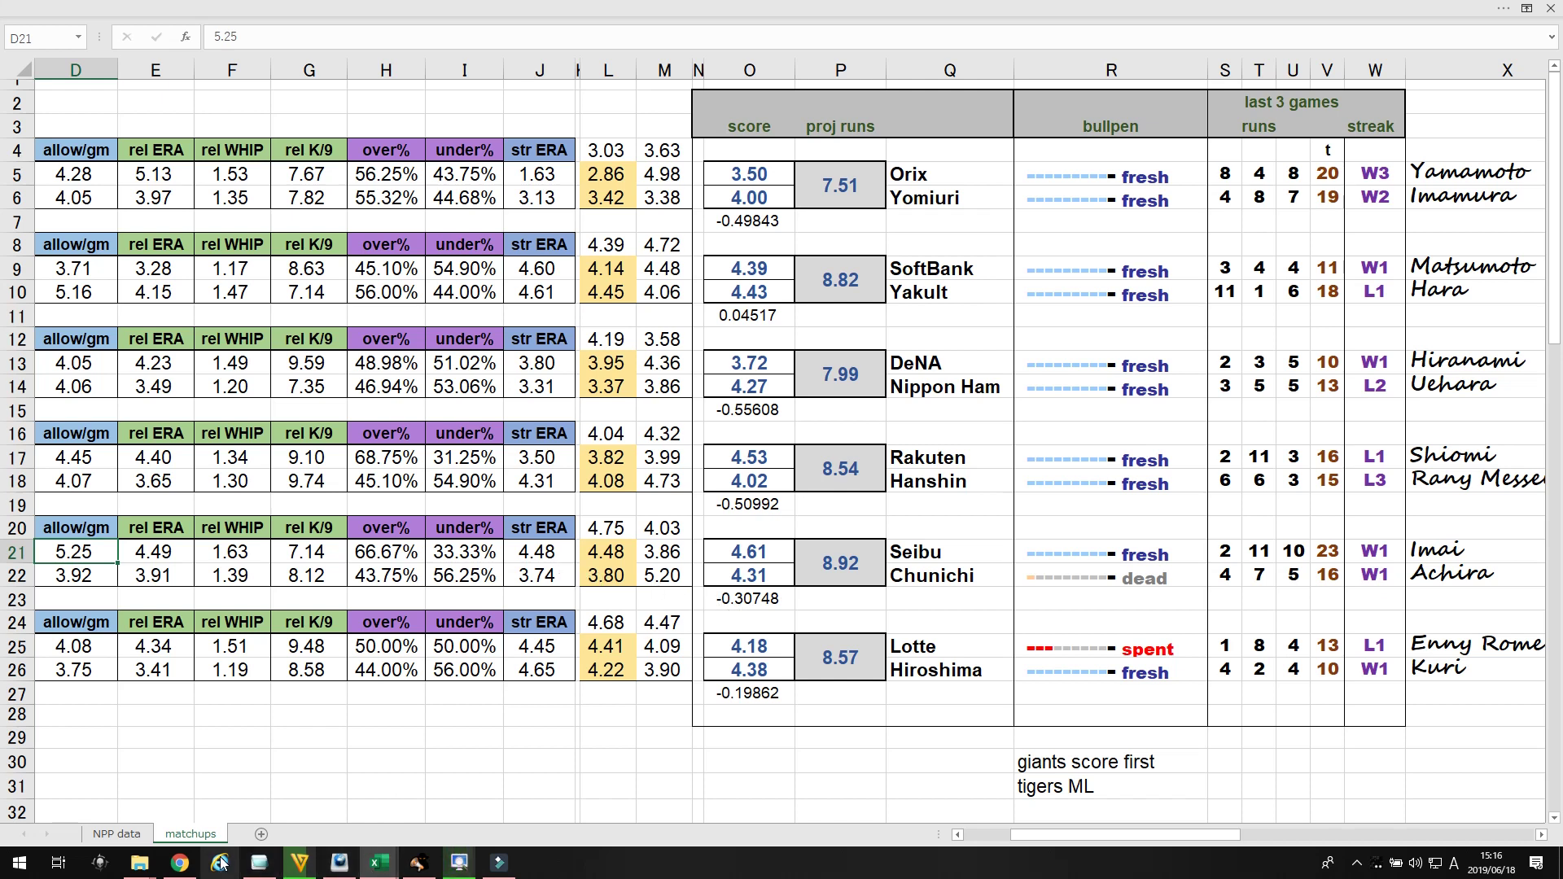
# - Switch to Chrome and open the June 18 Seibu–Chunichi game preview at the announced starting pitchers
pyautogui.click(183, 865)
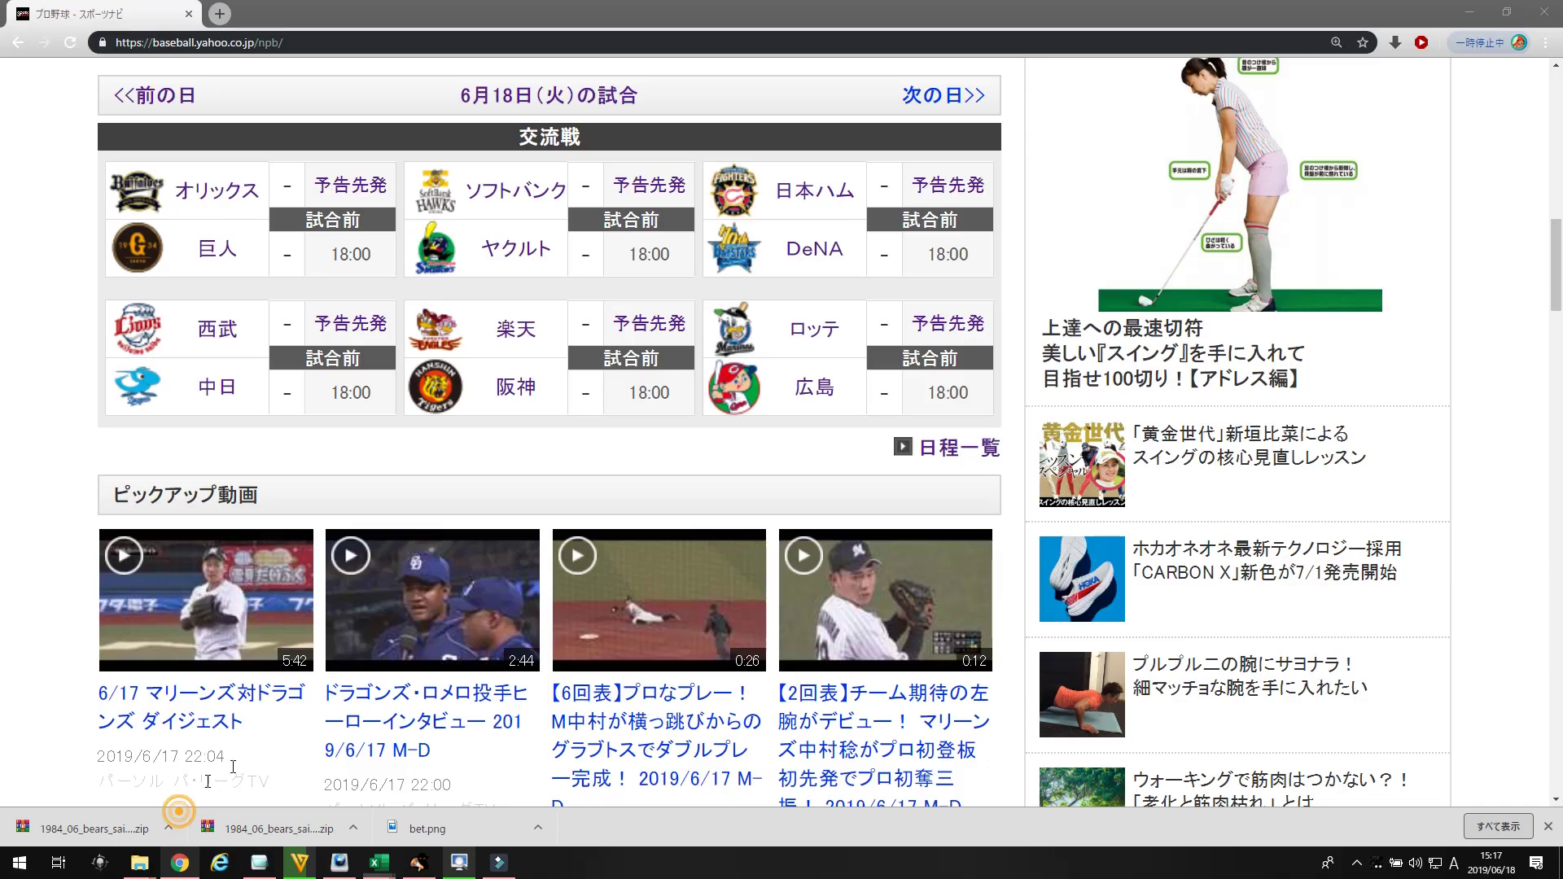
pyautogui.click(342, 323)
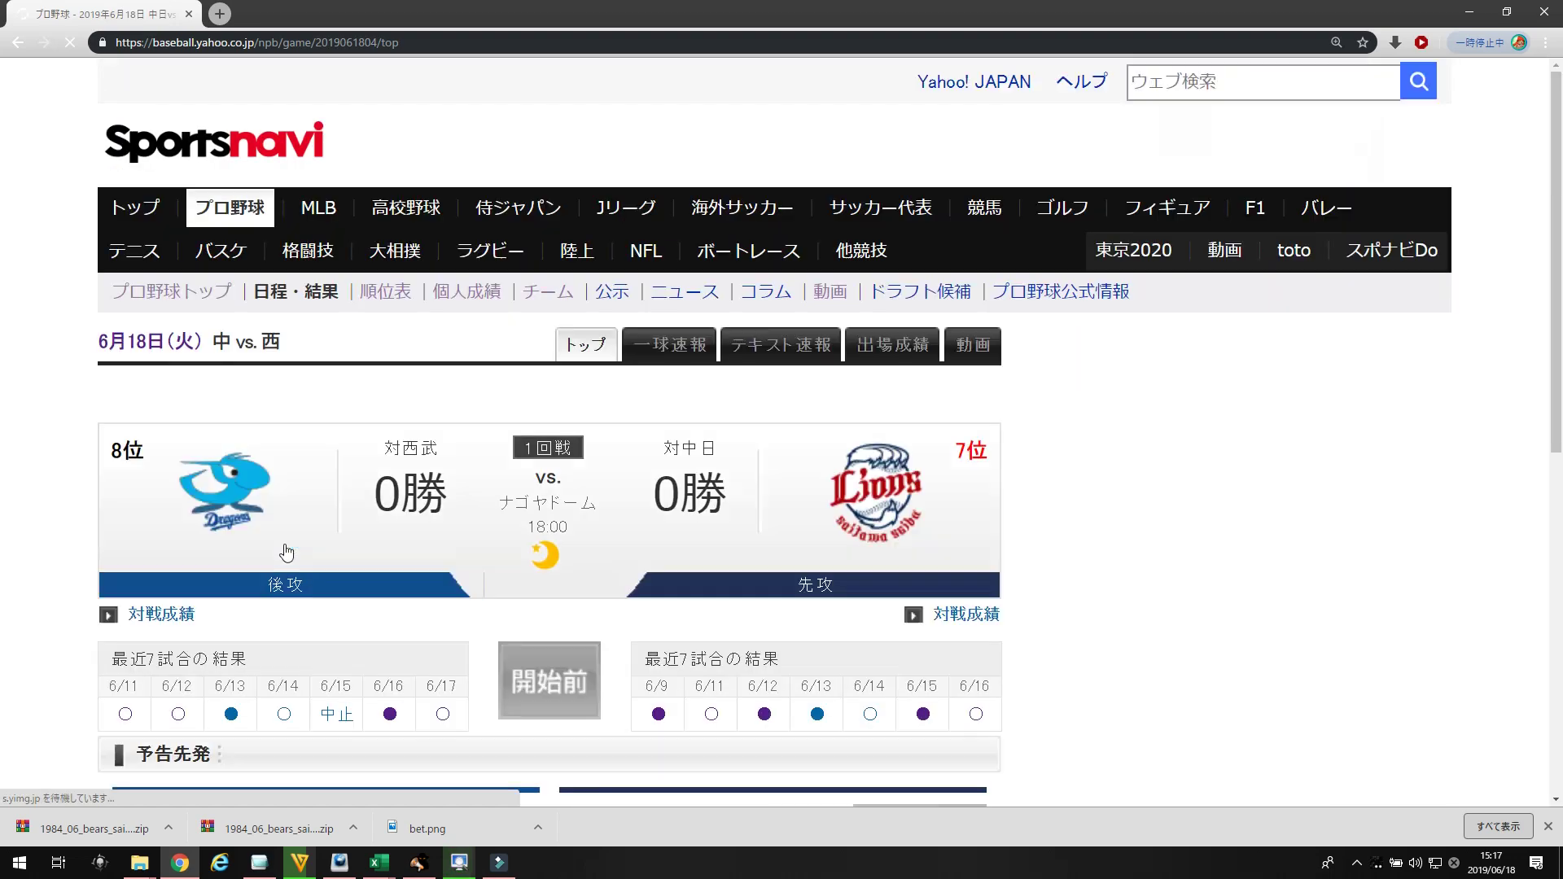
pyautogui.scroll(-2, 286, 556)
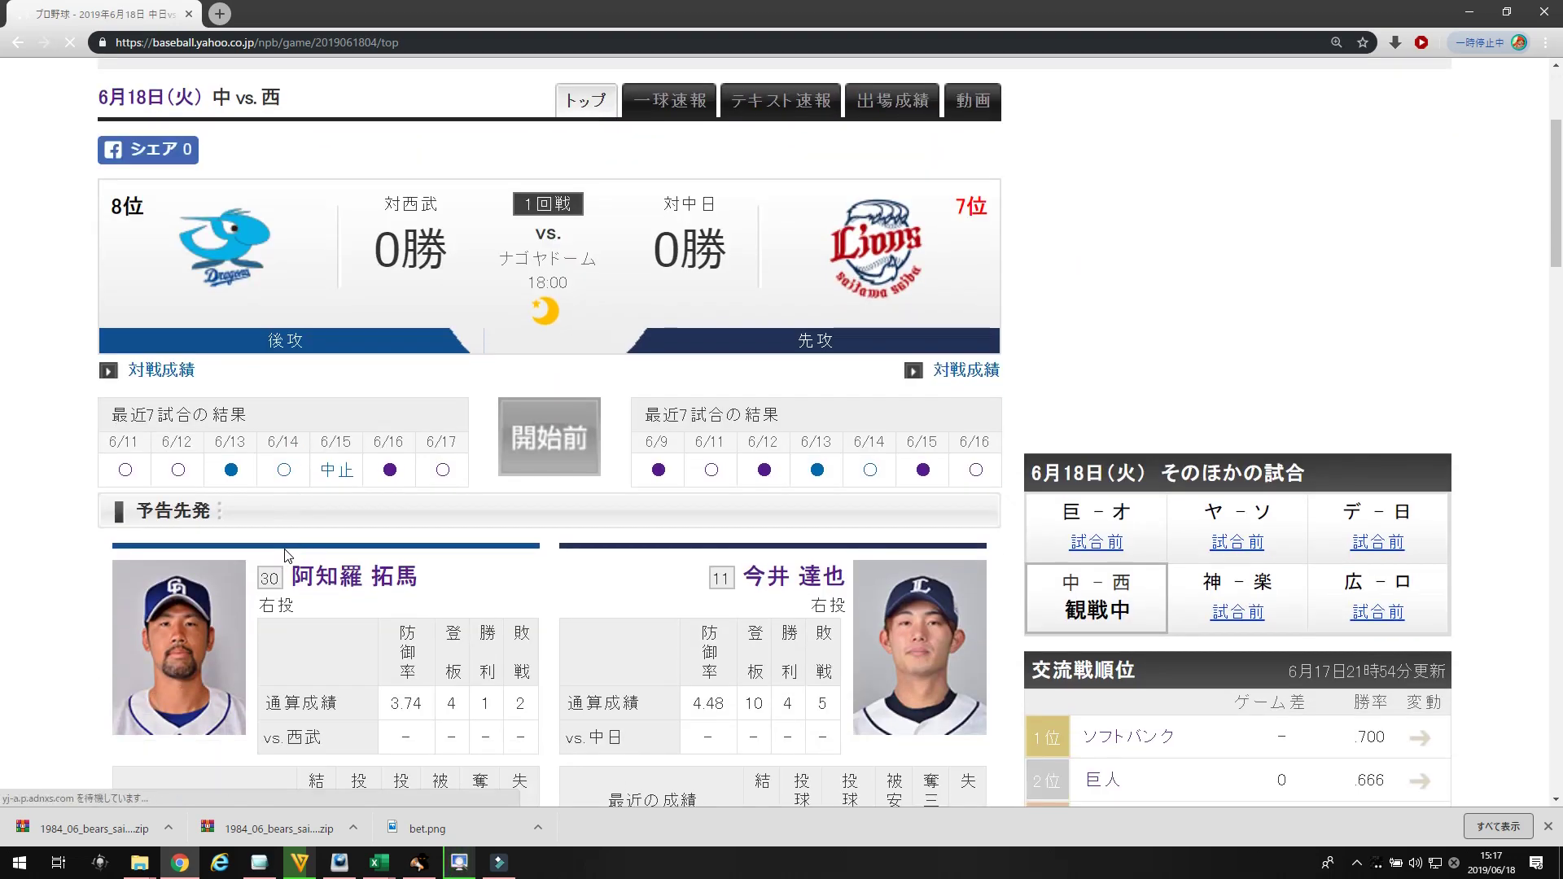
pyautogui.scroll(-1, 287, 562)
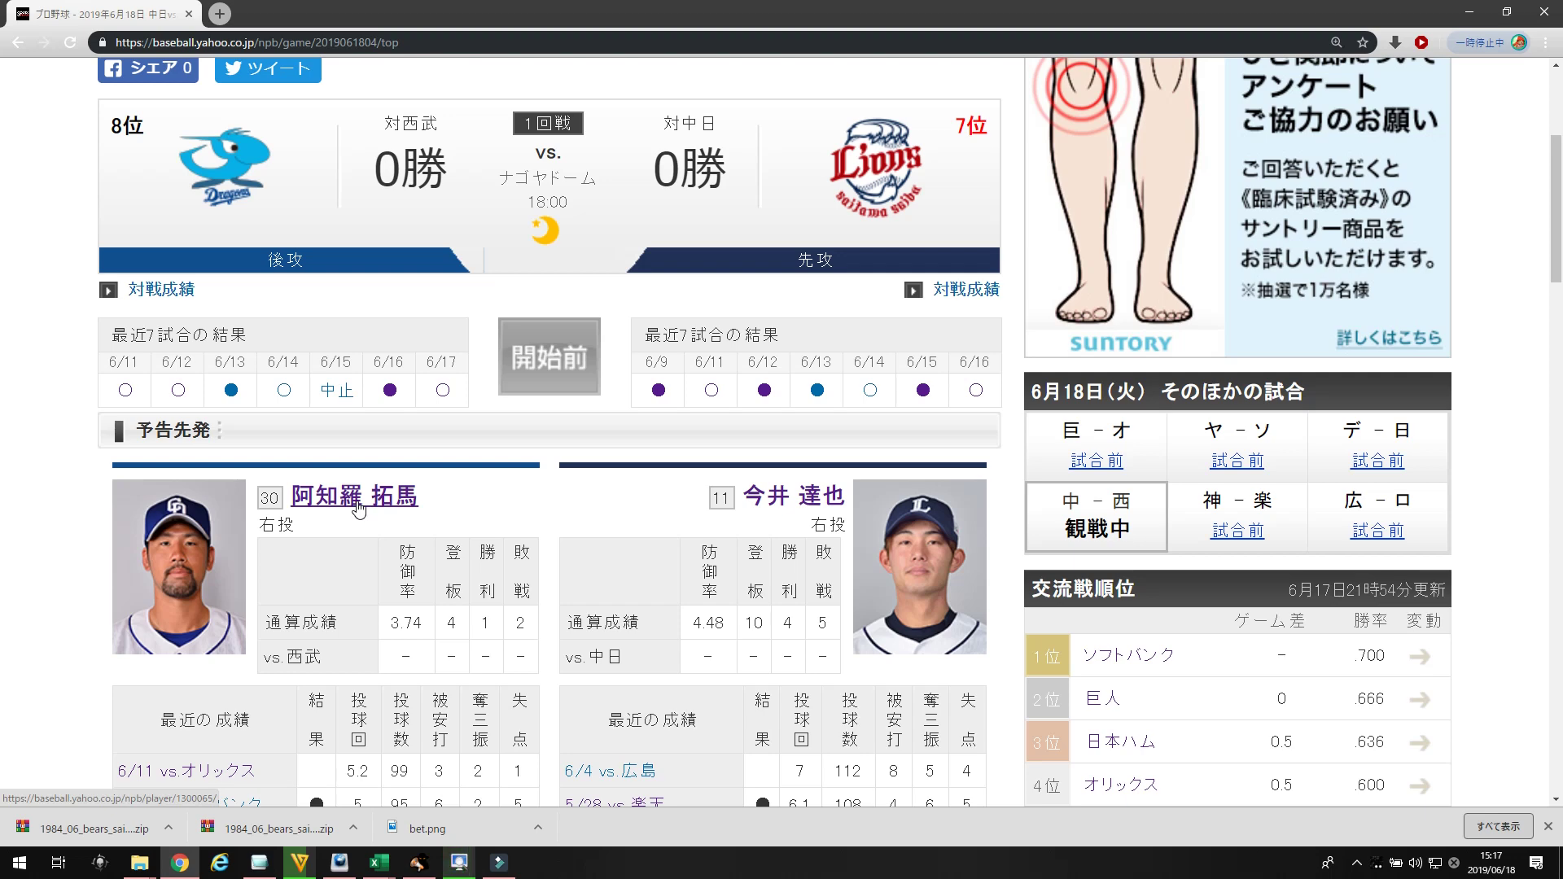
# - Open the Chunichi starter's player page and examine his season pitching stats and recent games
pyautogui.click(357, 503)
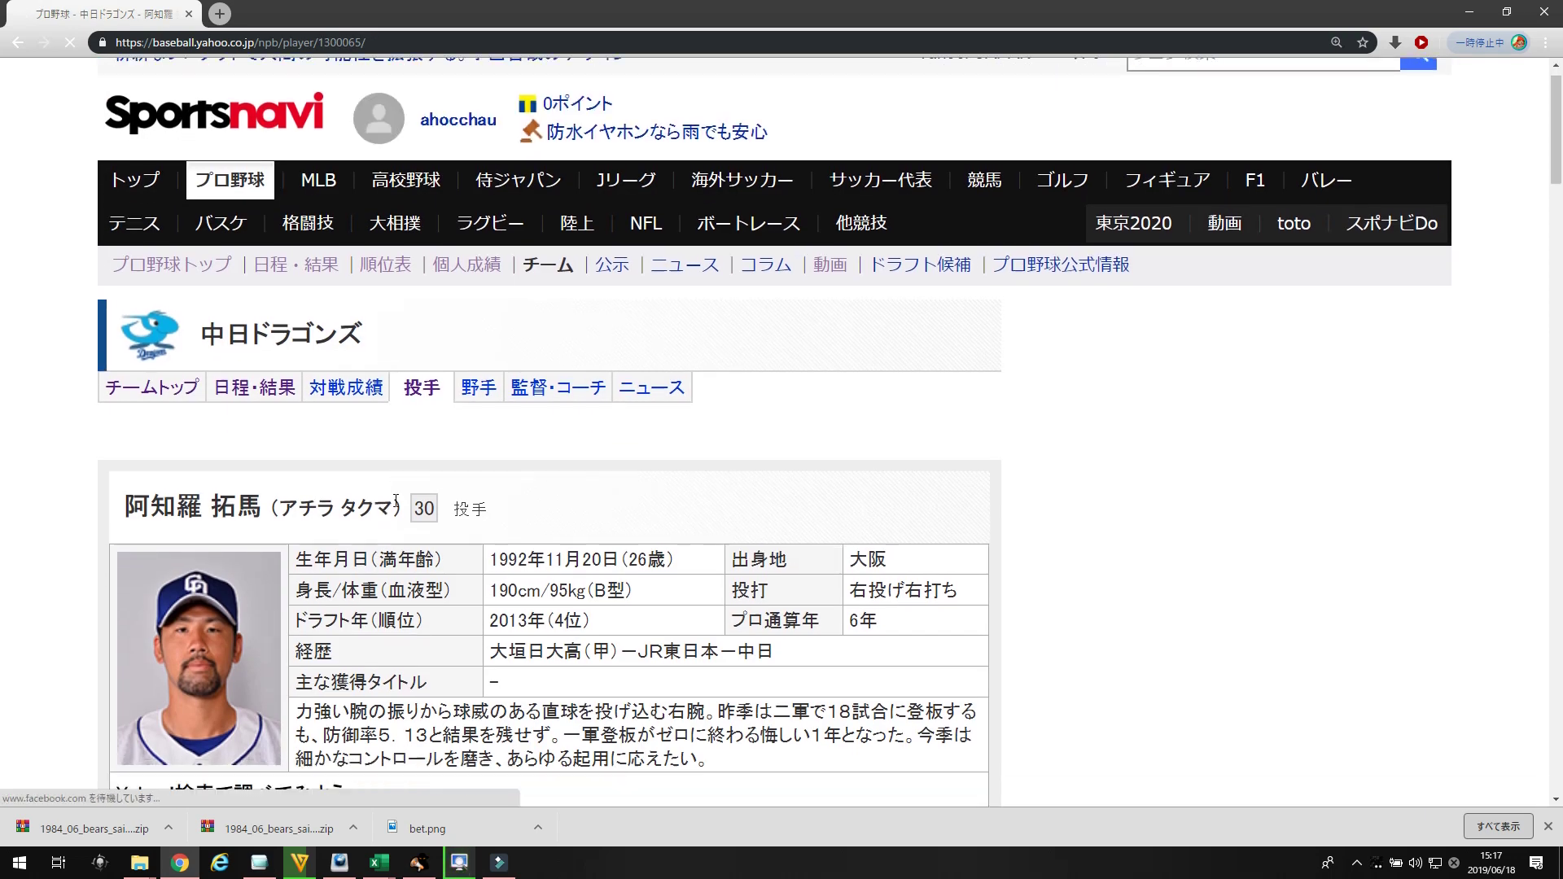
pyautogui.scroll(-5, 396, 500)
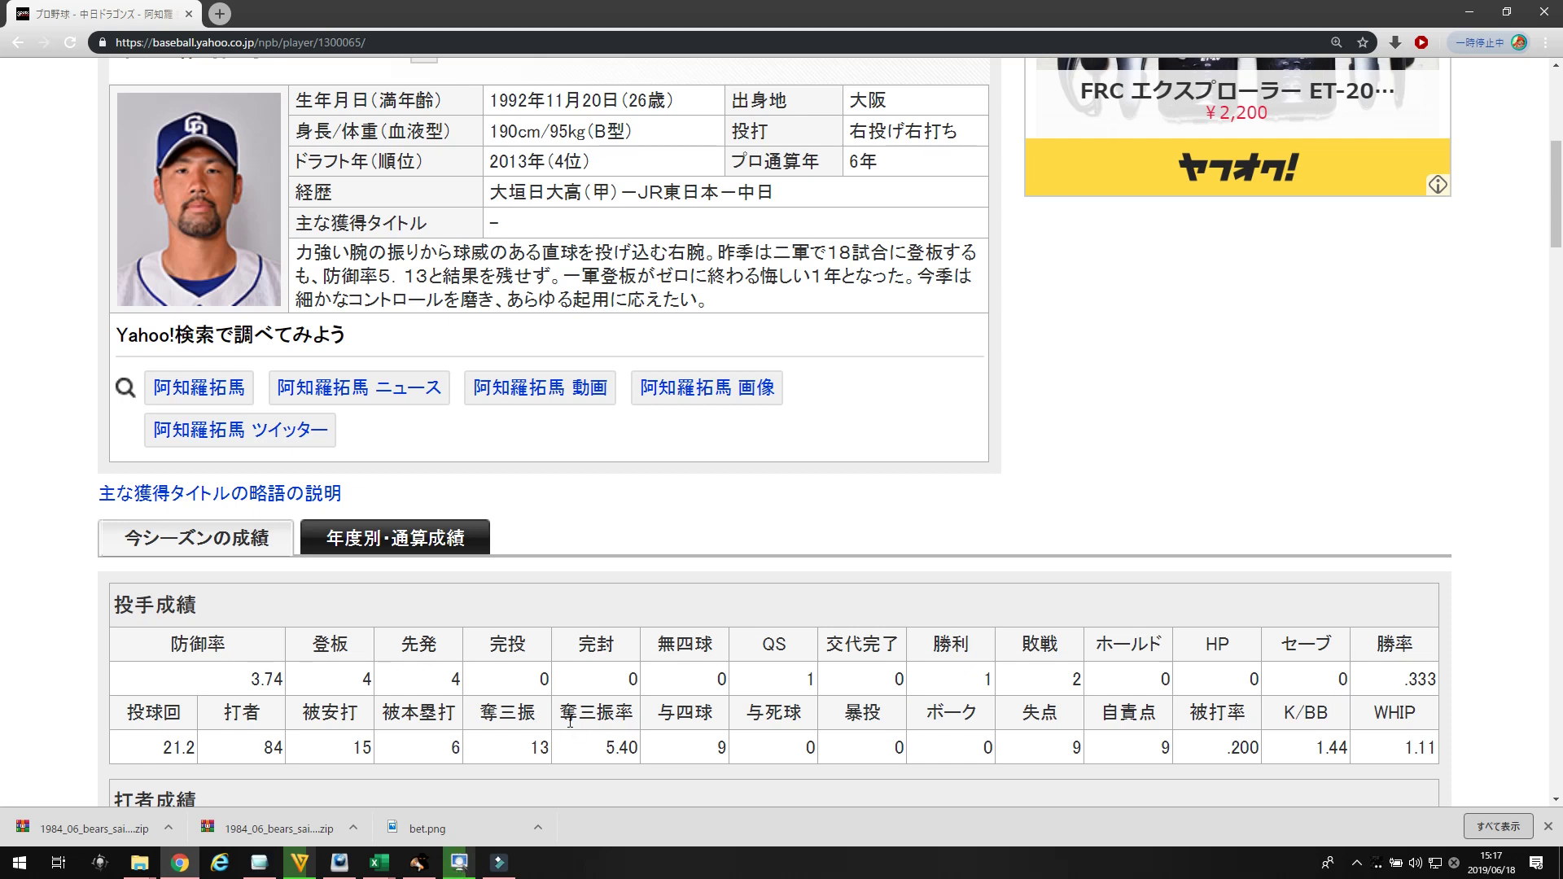
pyautogui.scroll(-3, 570, 721)
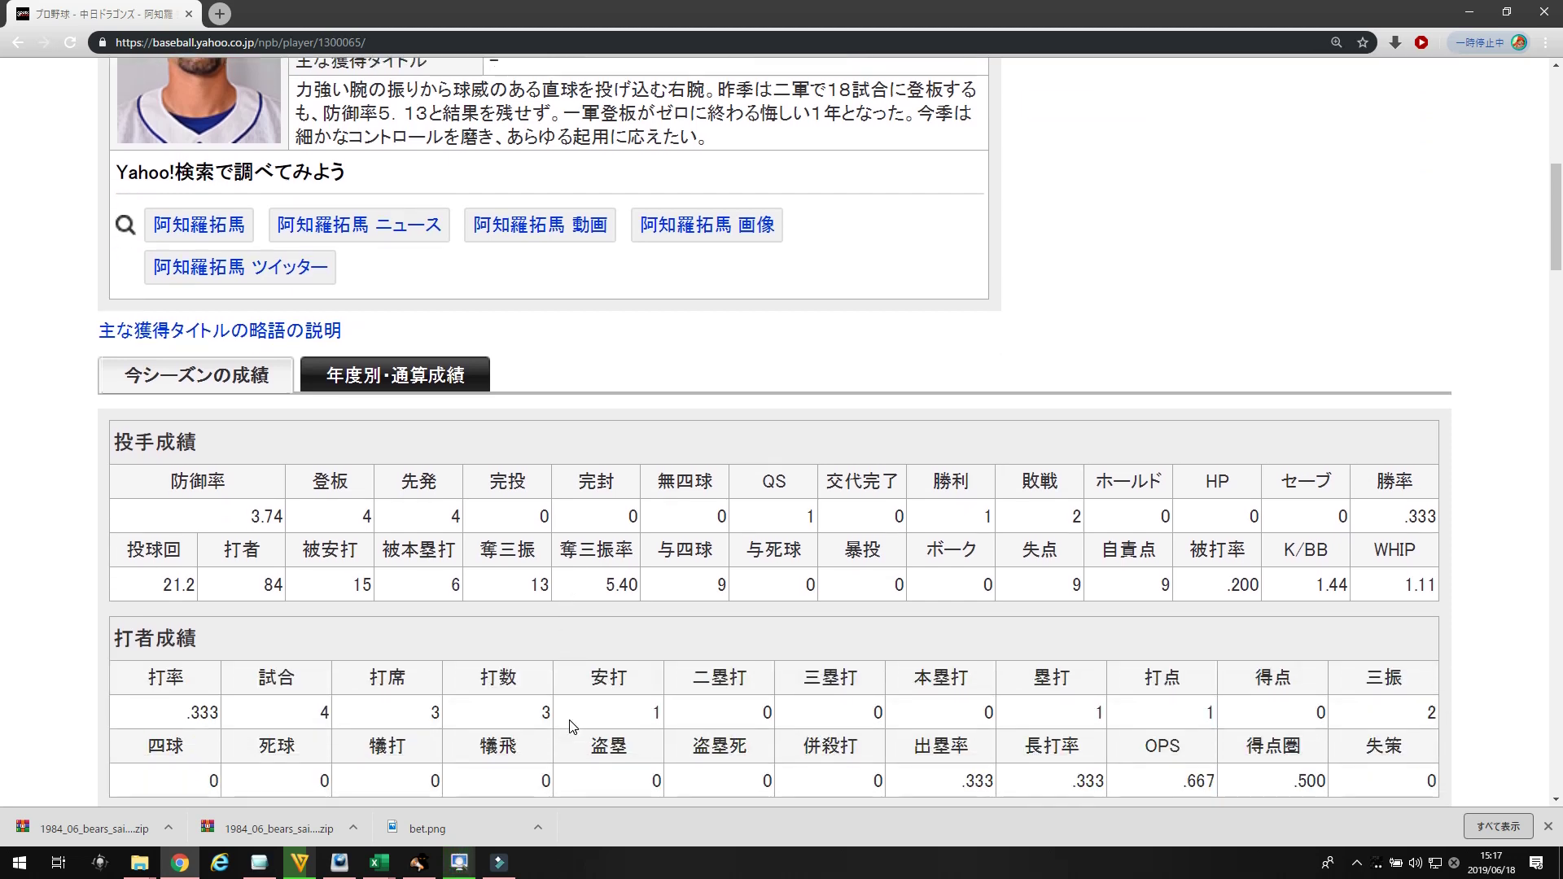
pyautogui.scroll(-5, 572, 725)
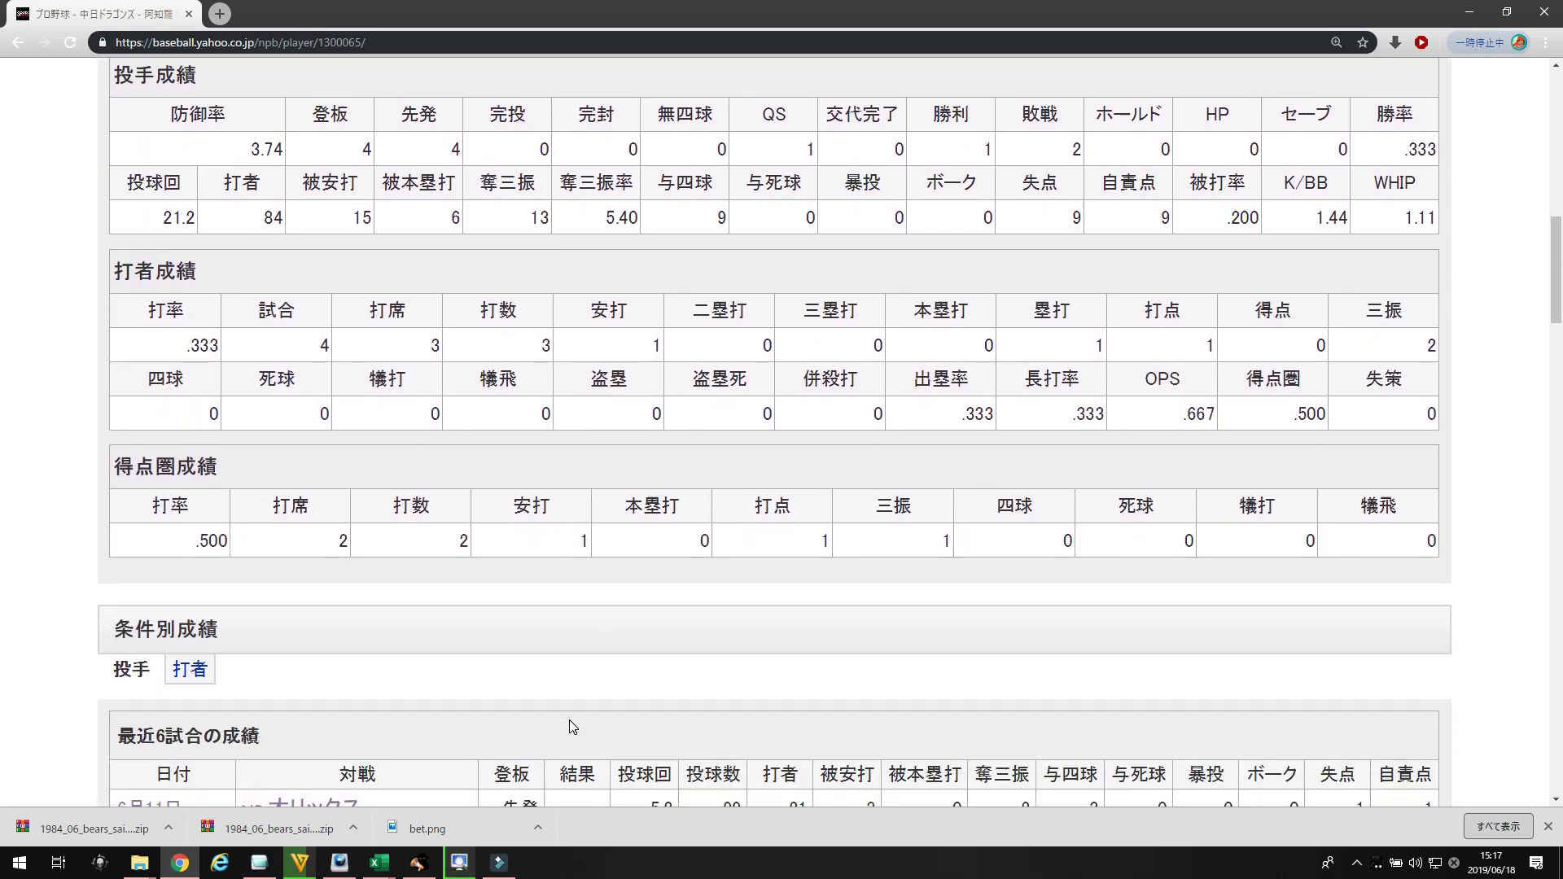
pyautogui.scroll(-1, 572, 724)
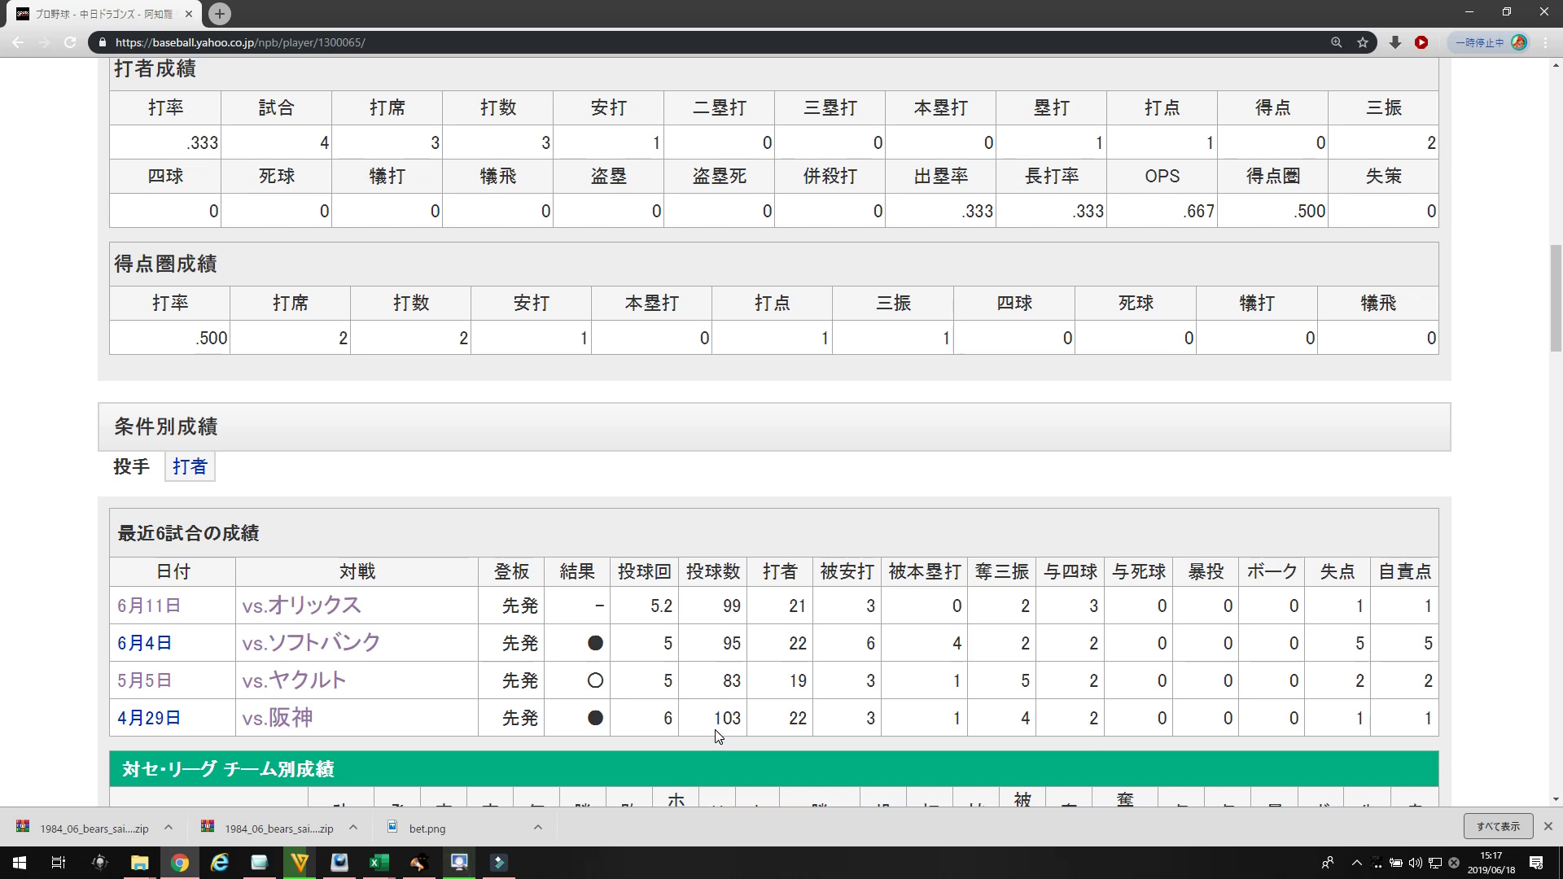
# - Show the Chunichi starter's yearly and career pitching stats
pyautogui.scroll(4, 718, 736)
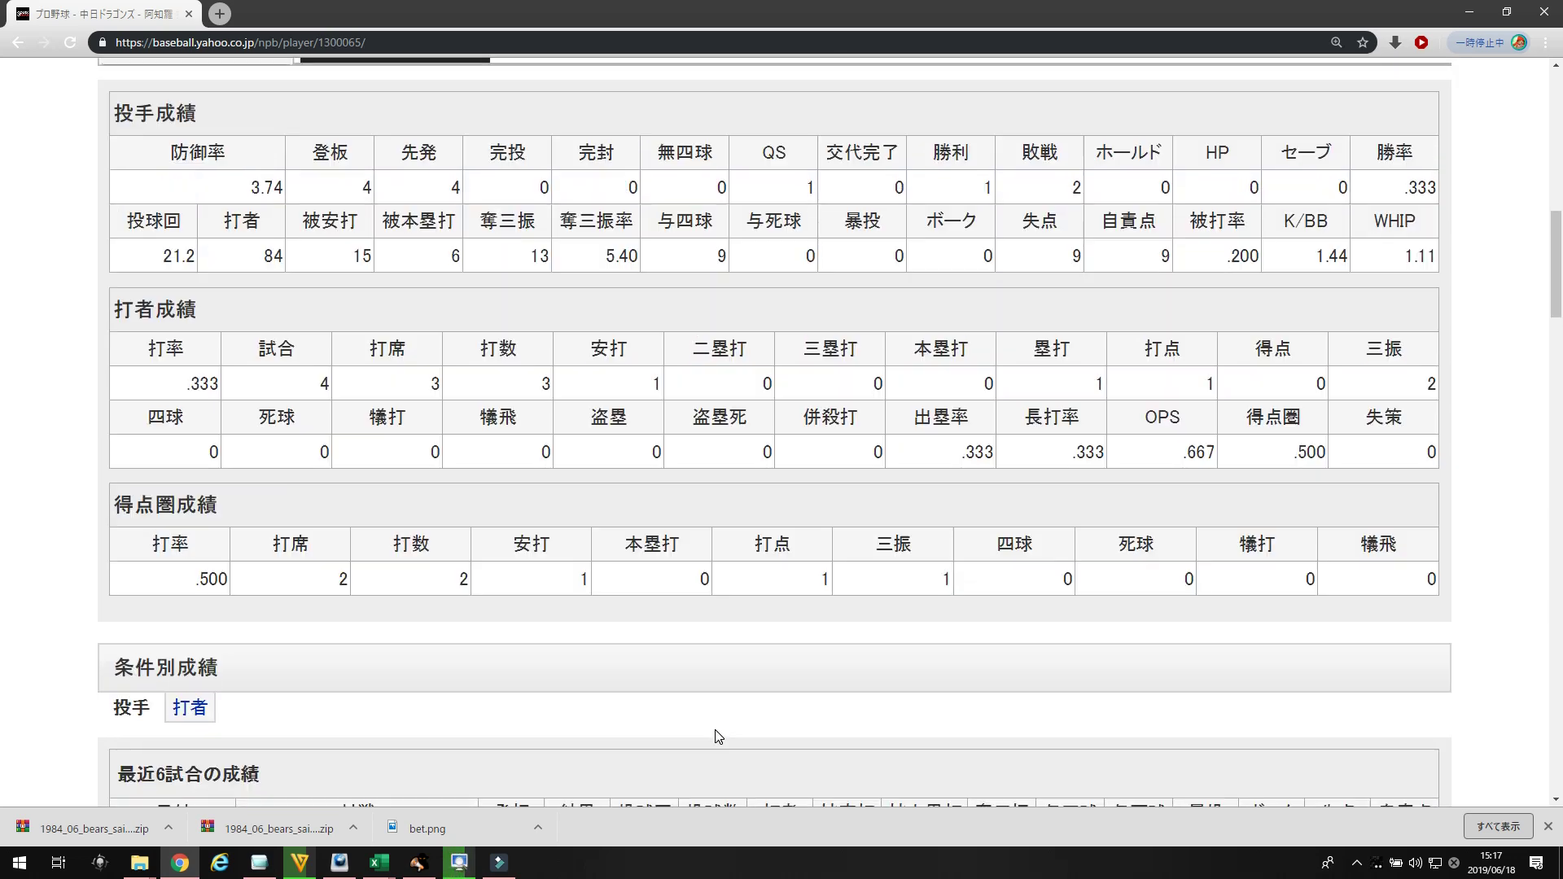
pyautogui.scroll(7, 718, 736)
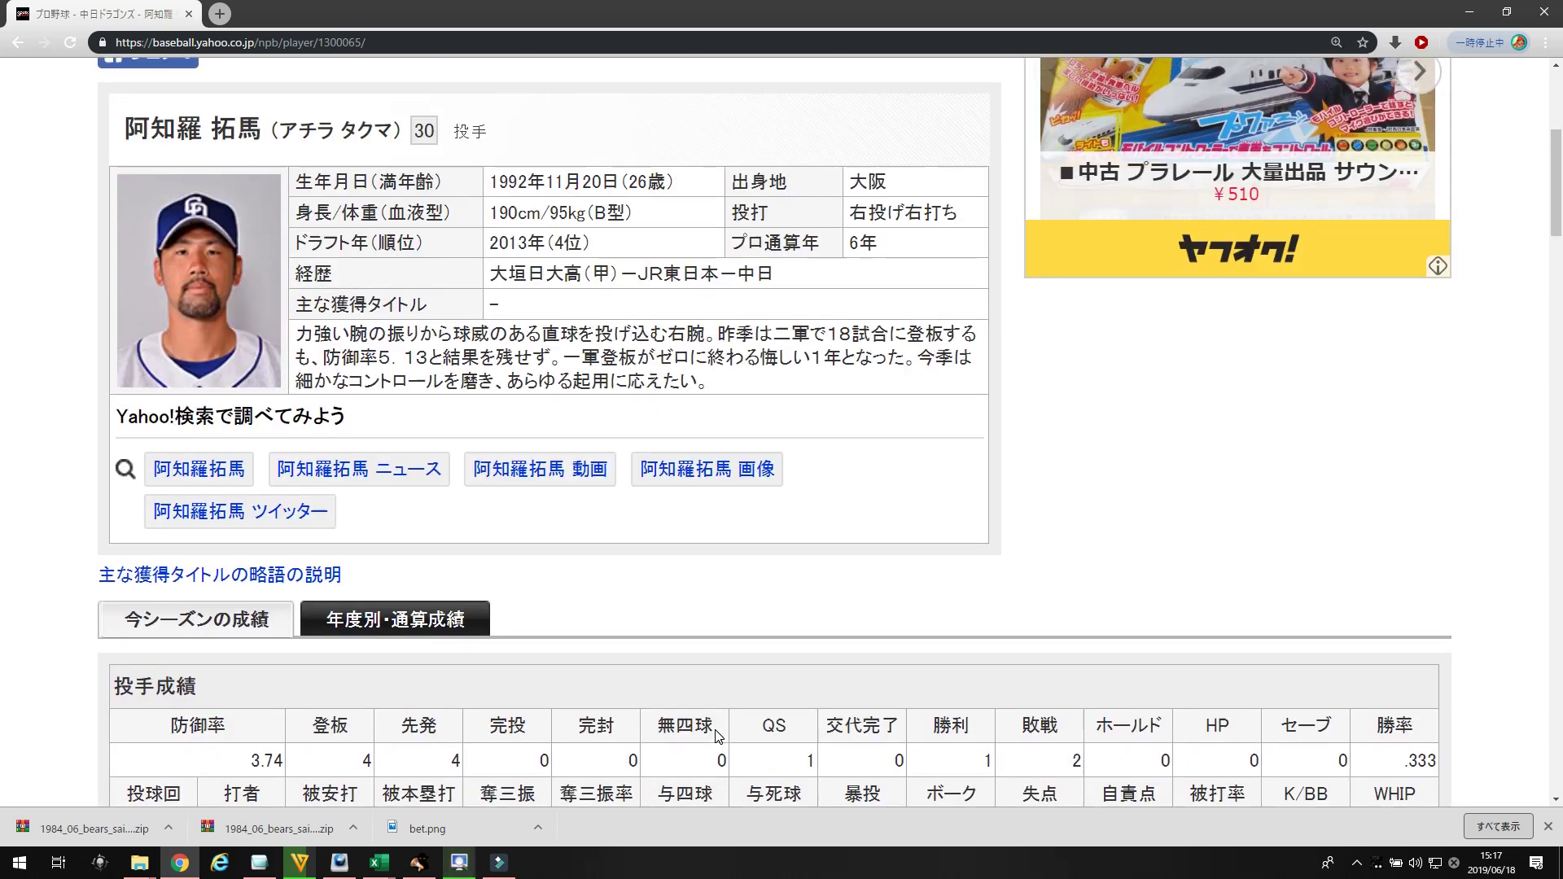
pyautogui.scroll(2, 718, 736)
pyautogui.scroll(-2, 718, 736)
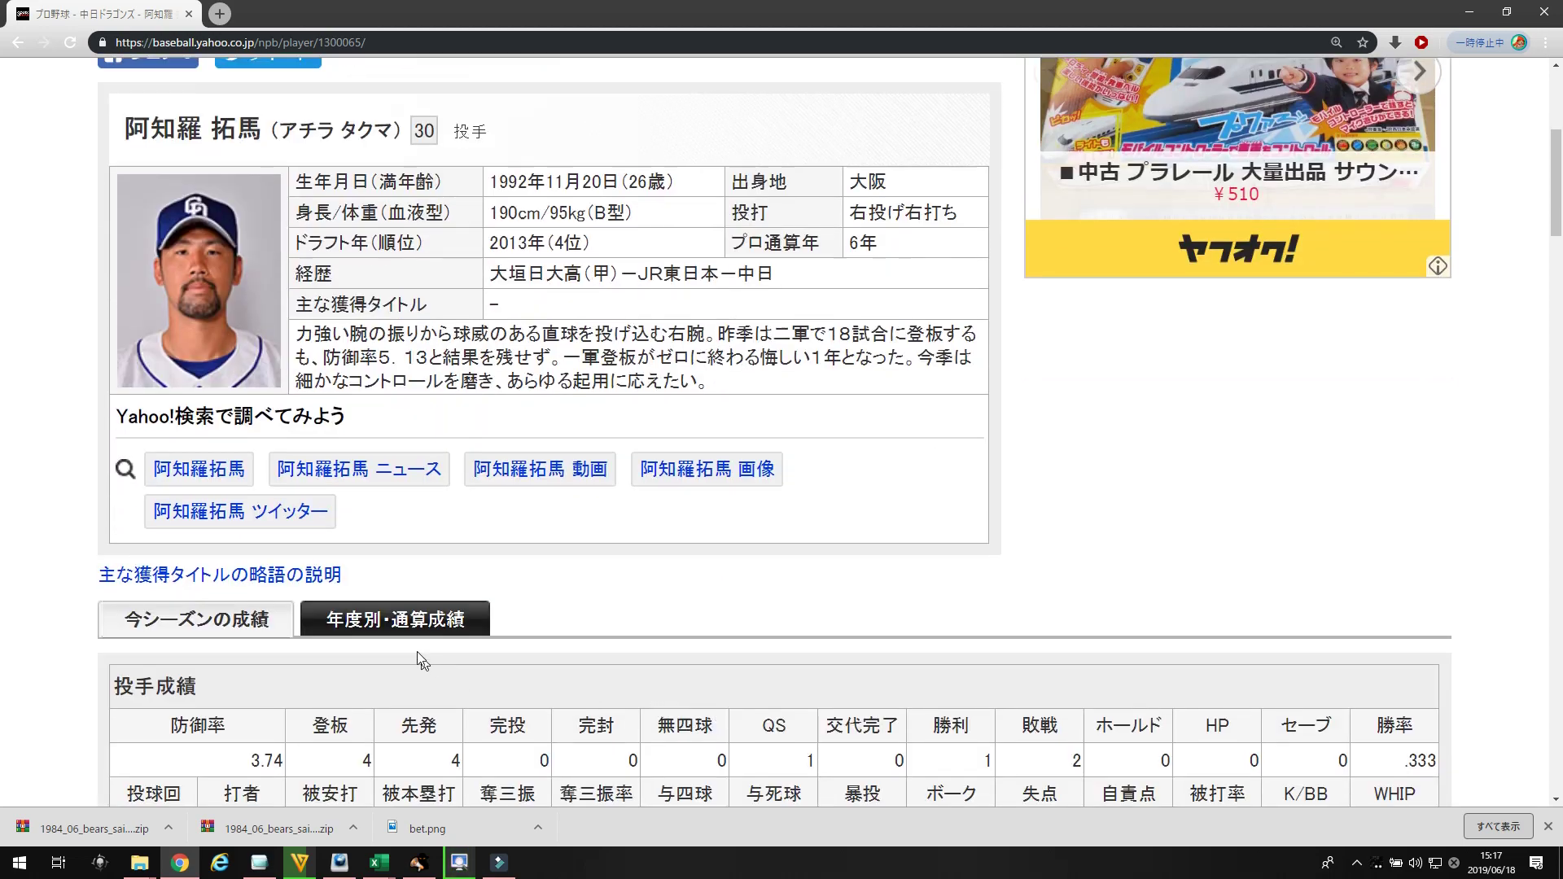
pyautogui.click(410, 626)
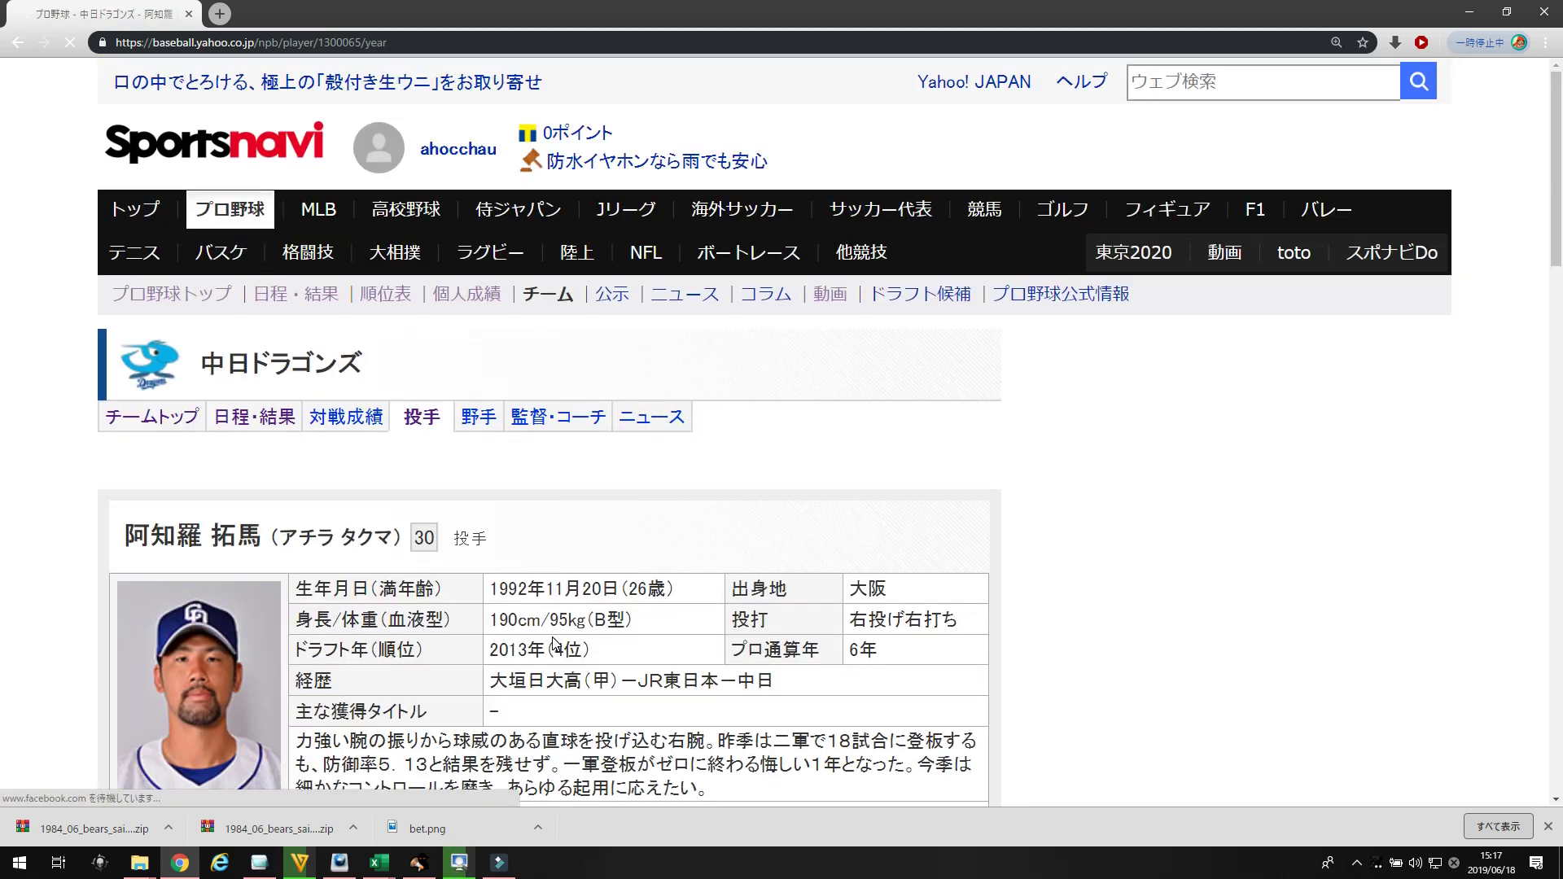
pyautogui.scroll(-8, 553, 643)
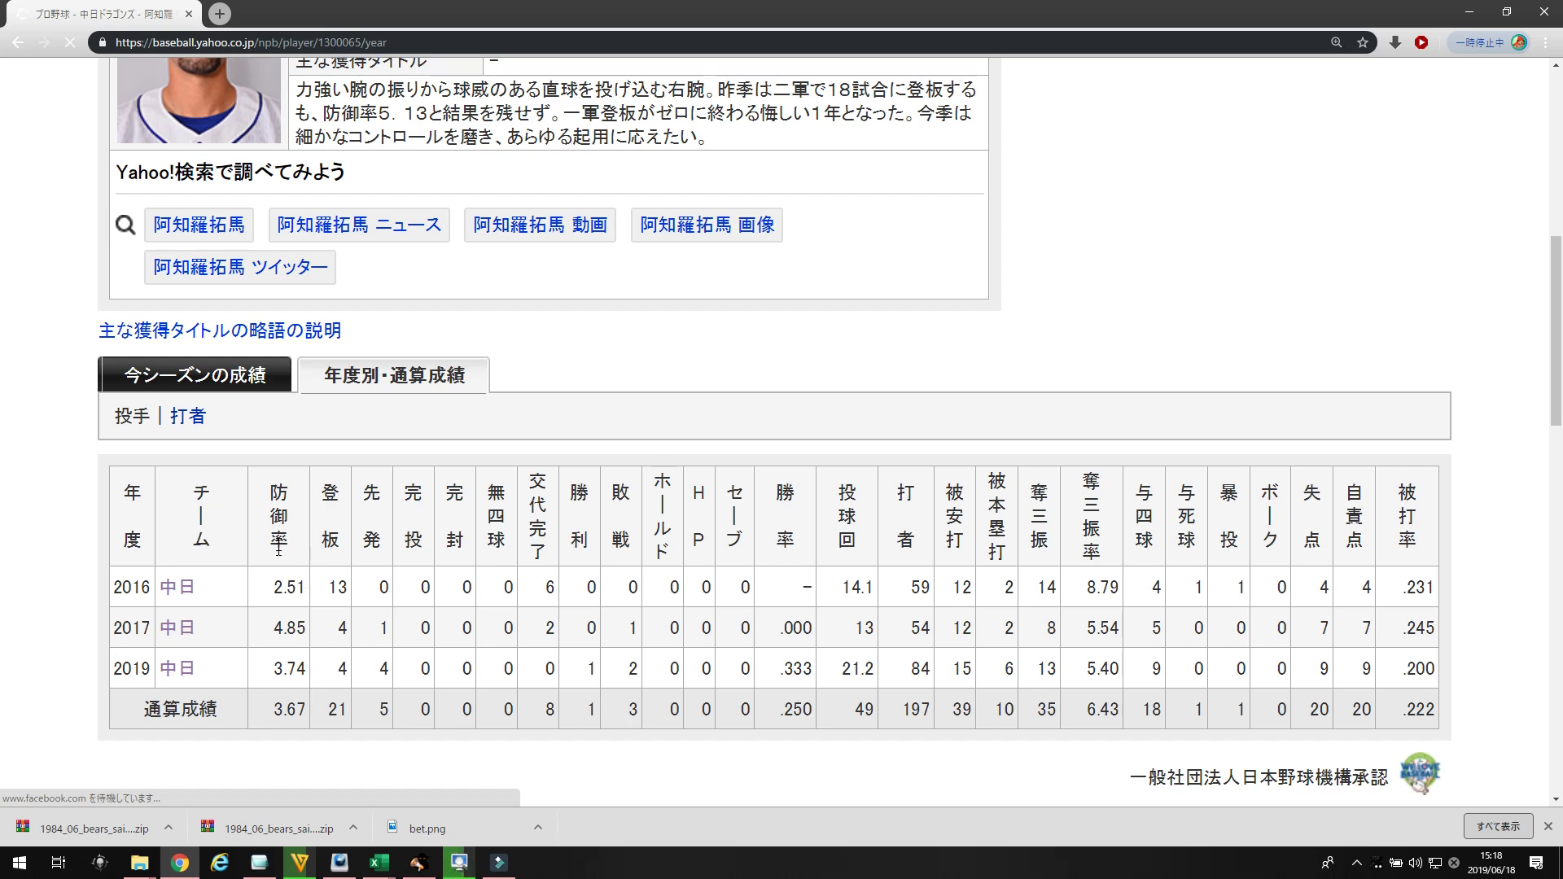
# - Return to the Chunichi starter's current-season page and review his recent starts
pyautogui.click(18, 42)
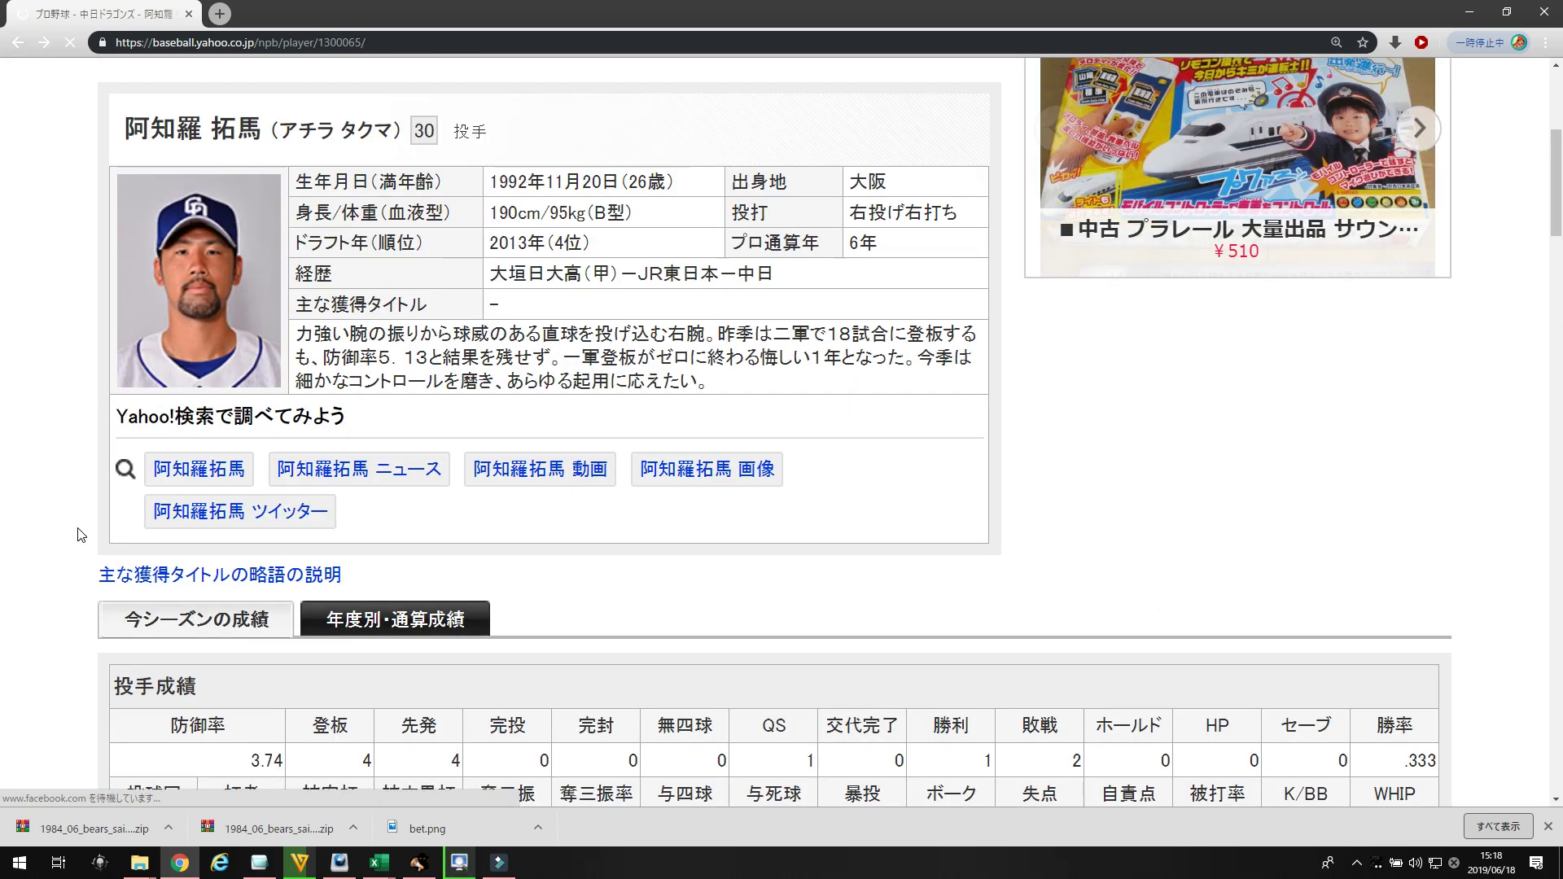
pyautogui.scroll(-5, 90, 534)
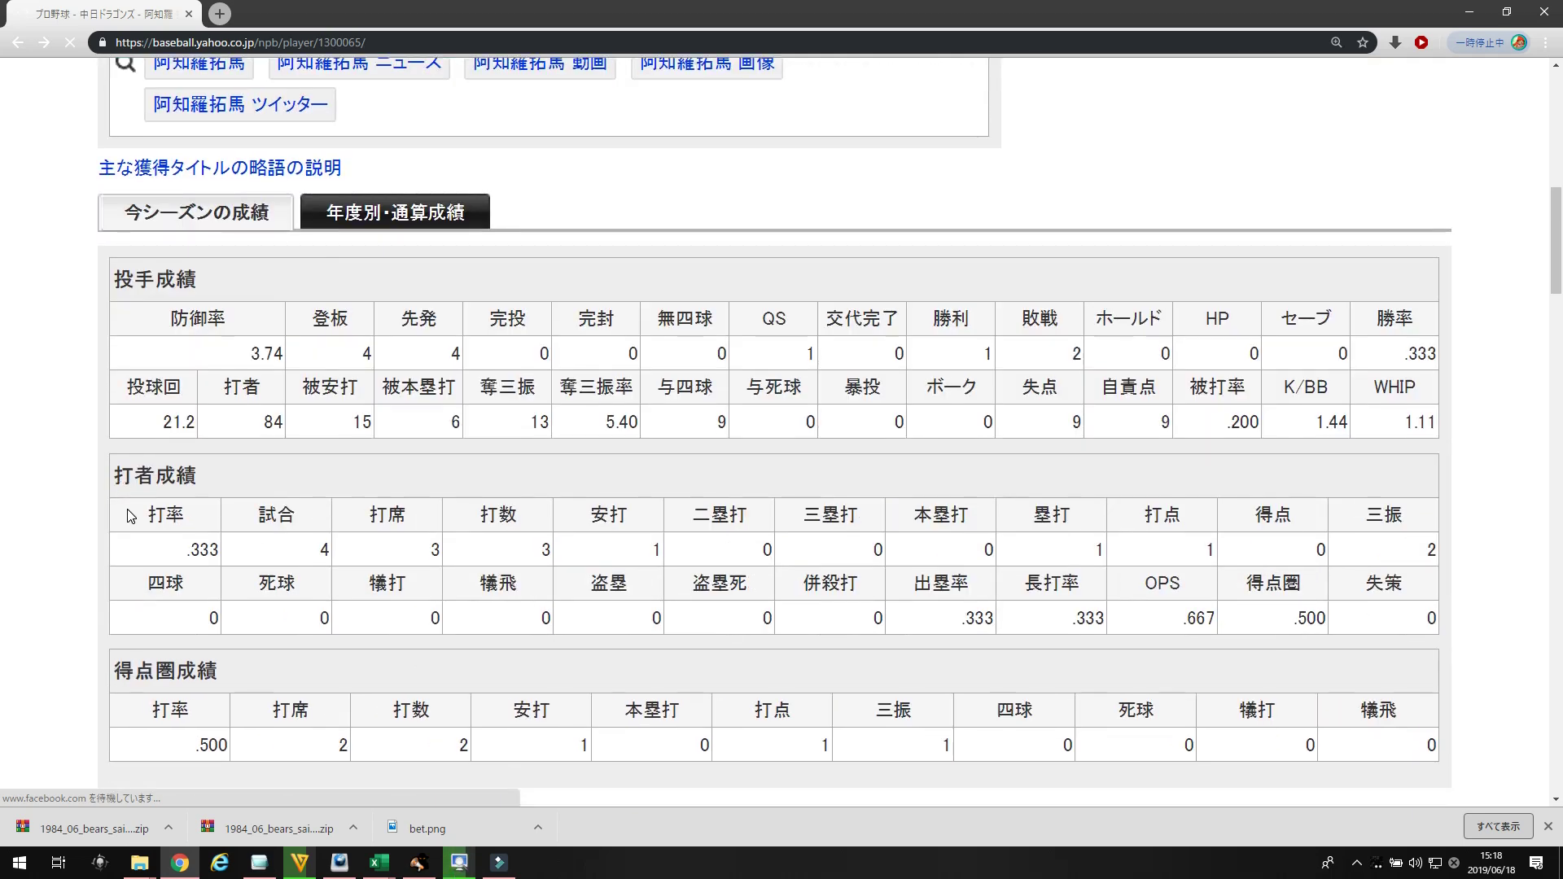
pyautogui.scroll(-6, 131, 515)
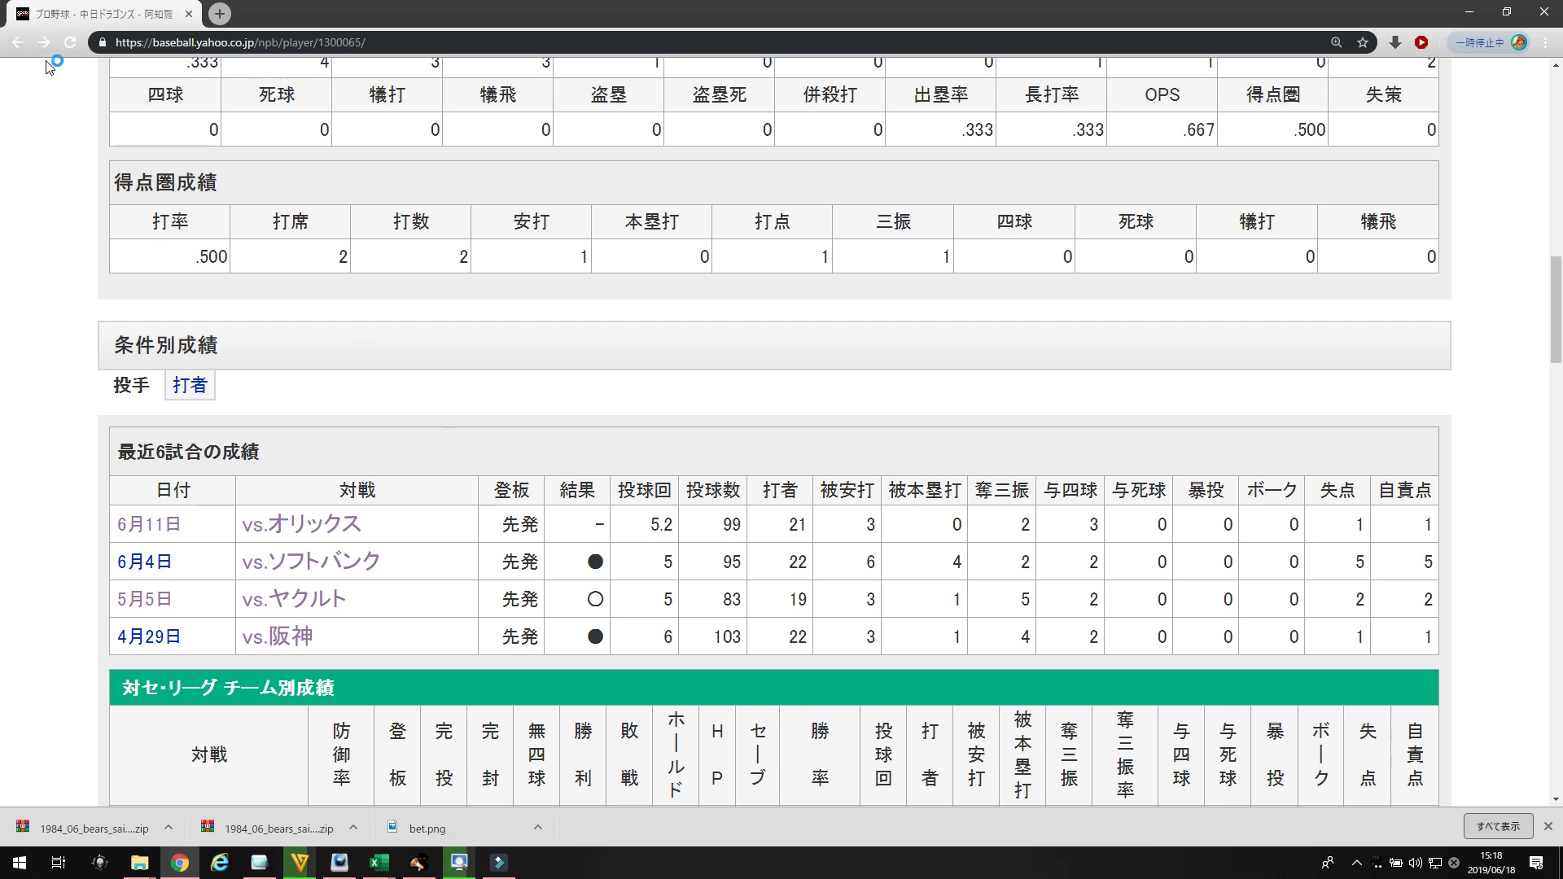
# - Go back to the game preview and open the Seibu starter's player page at his season pitching stats
pyautogui.click(17, 42)
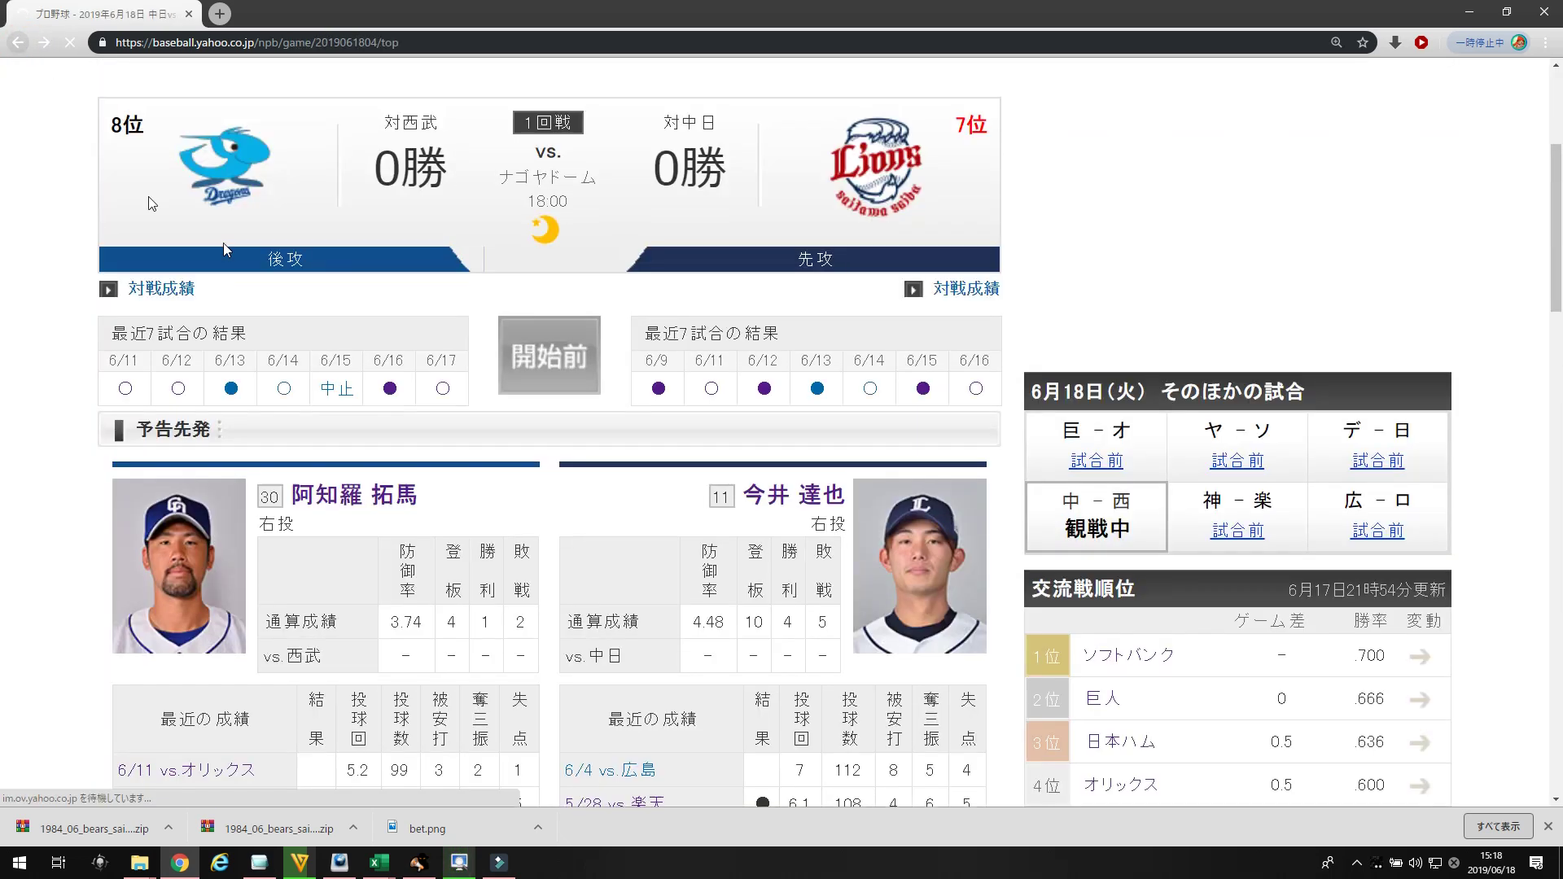
pyautogui.click(797, 506)
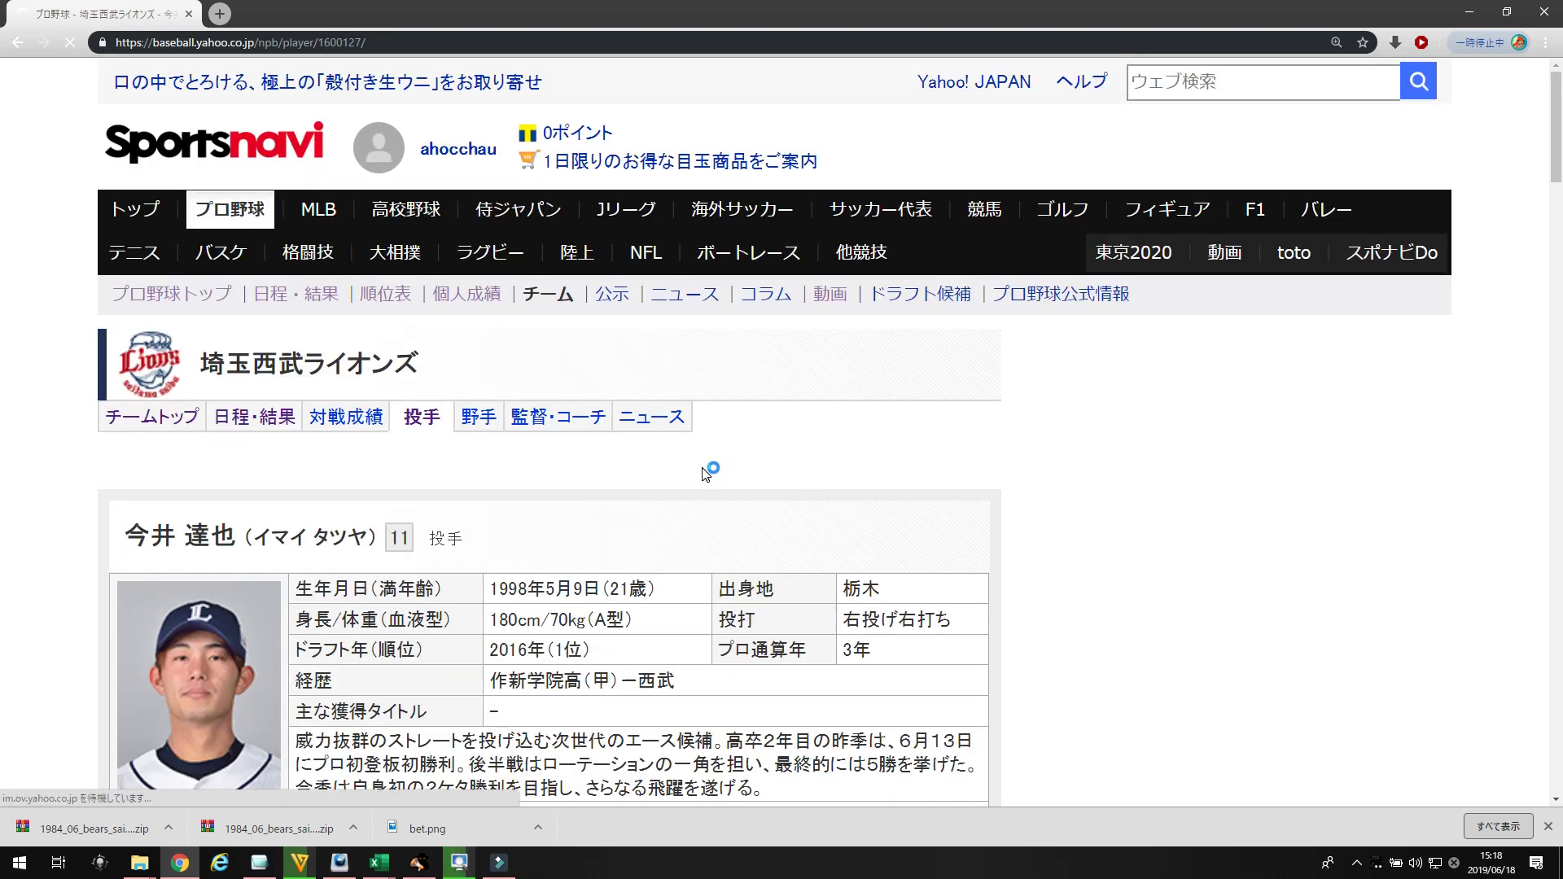
pyautogui.scroll(-5, 705, 474)
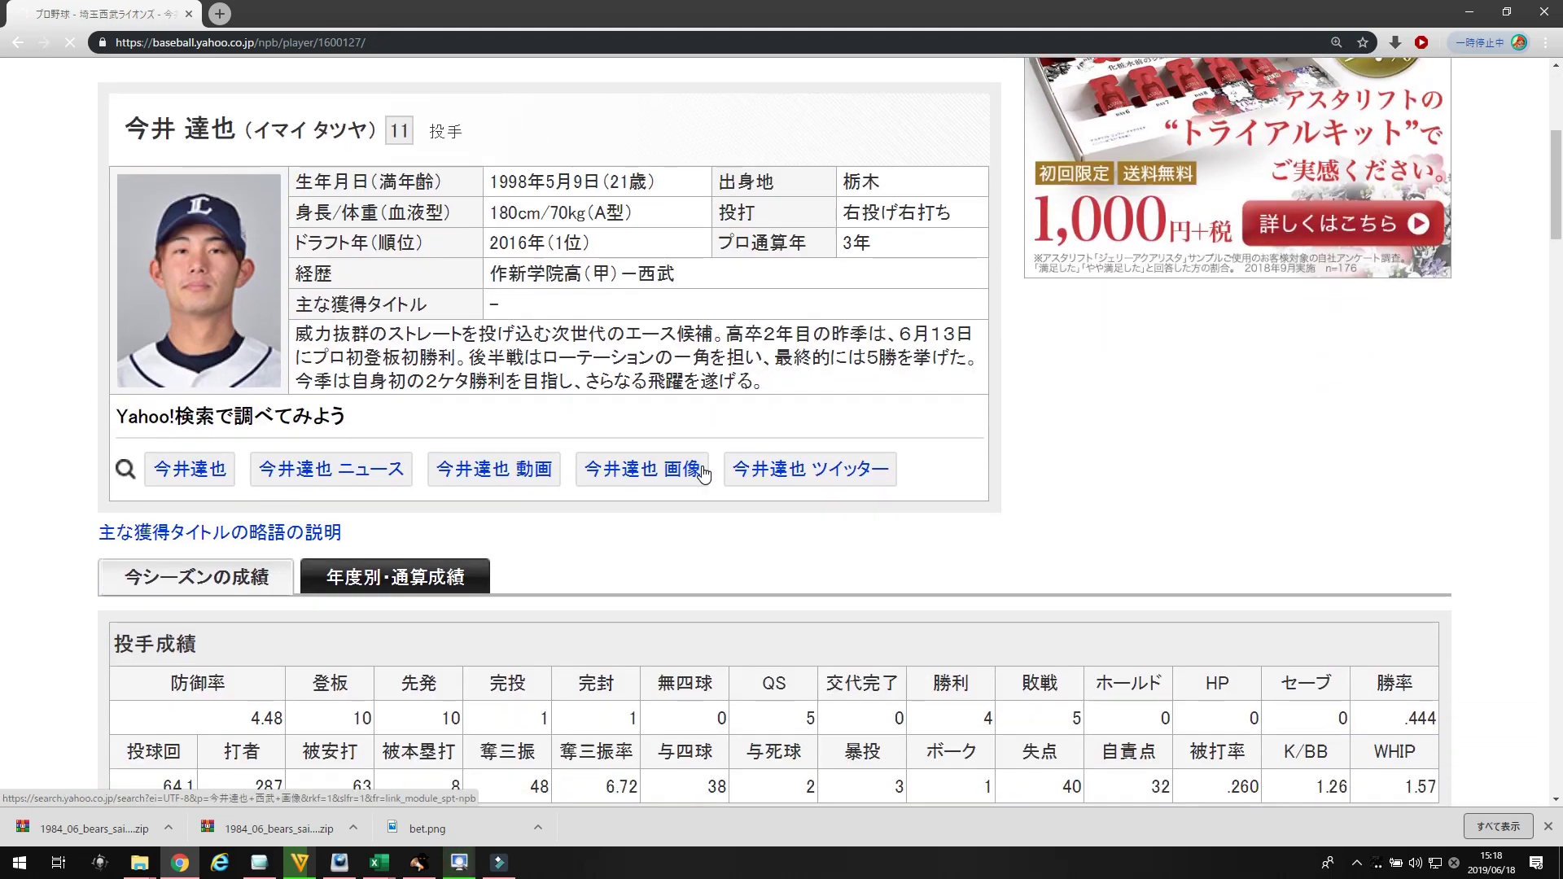
pyautogui.scroll(-1, 606, 483)
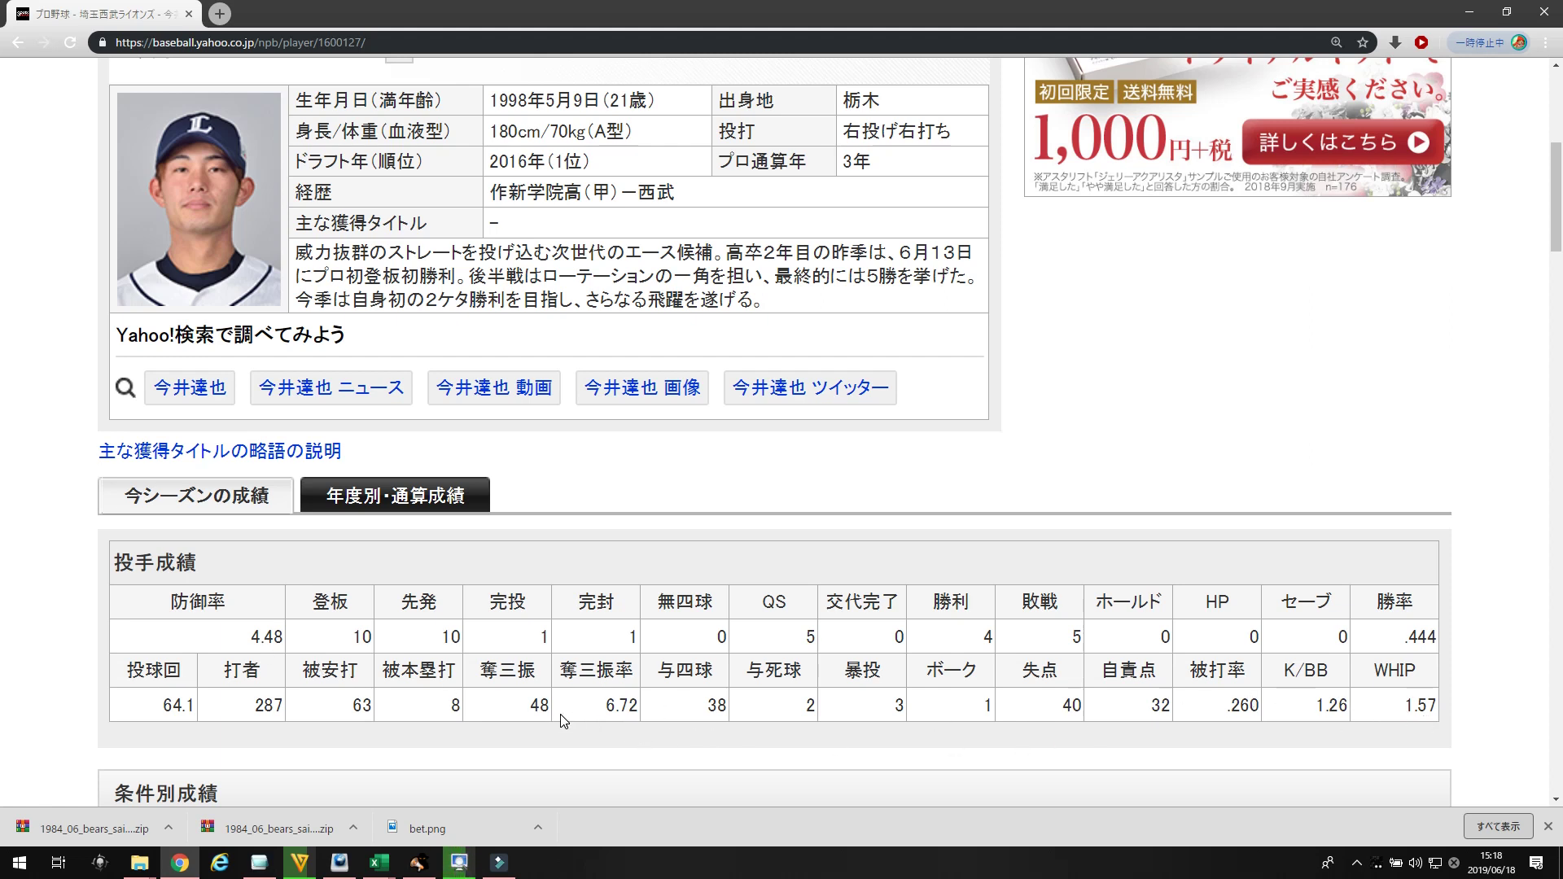
# - Examine the Seibu starter's recent games, highlighting the May 11 start against Nippon-Ham and clearing the selection
pyautogui.scroll(-6, 560, 720)
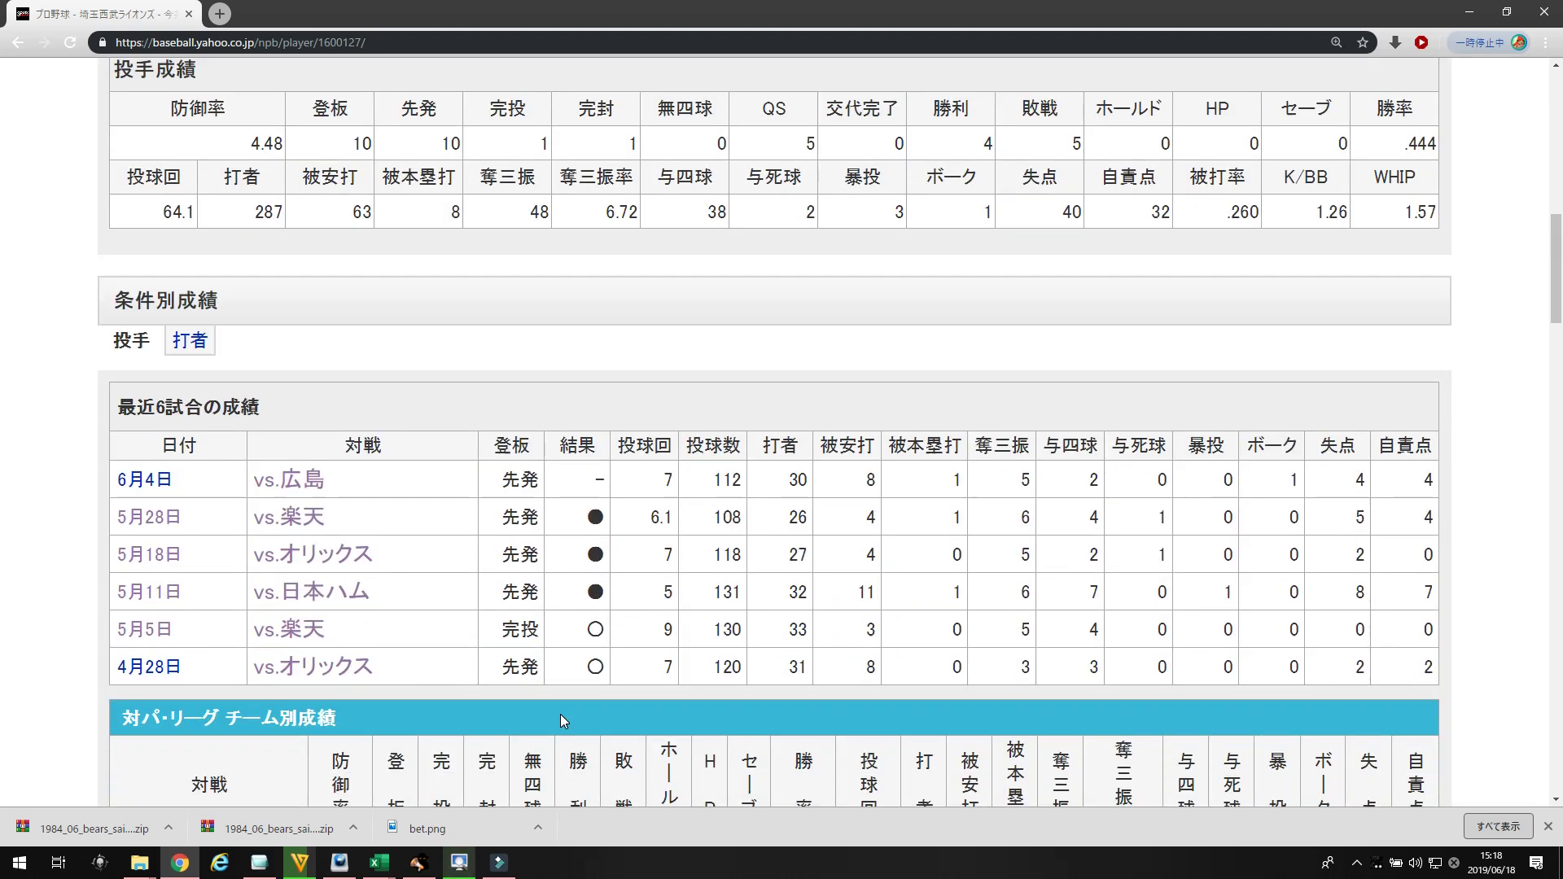
pyautogui.scroll(-3, 560, 721)
pyautogui.scroll(3, 561, 720)
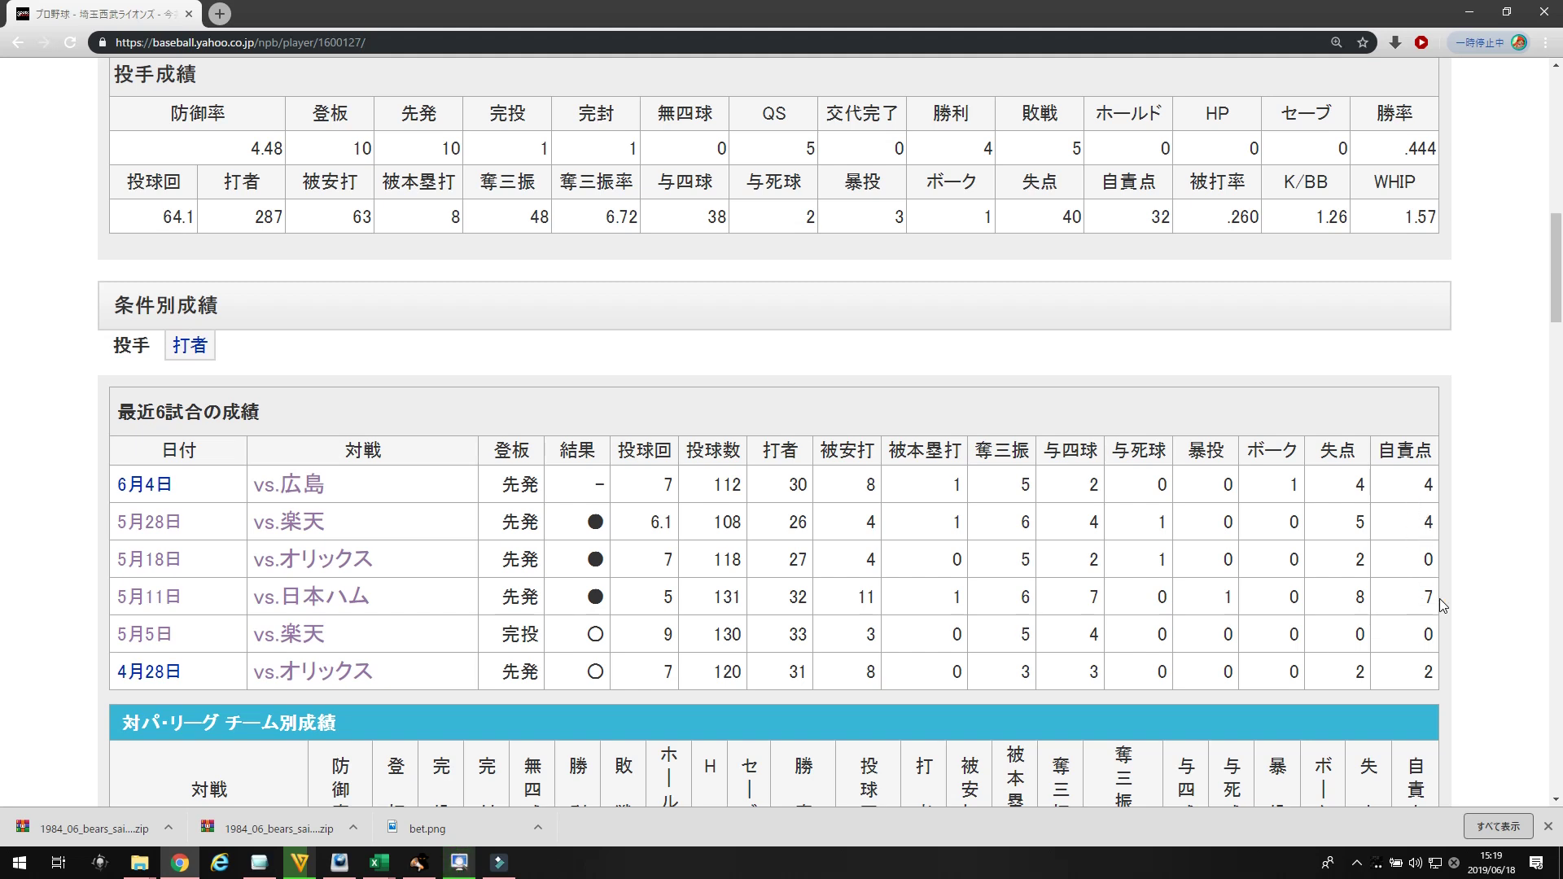
pyautogui.moveTo(1437, 601); pyautogui.dragTo(992, 617)
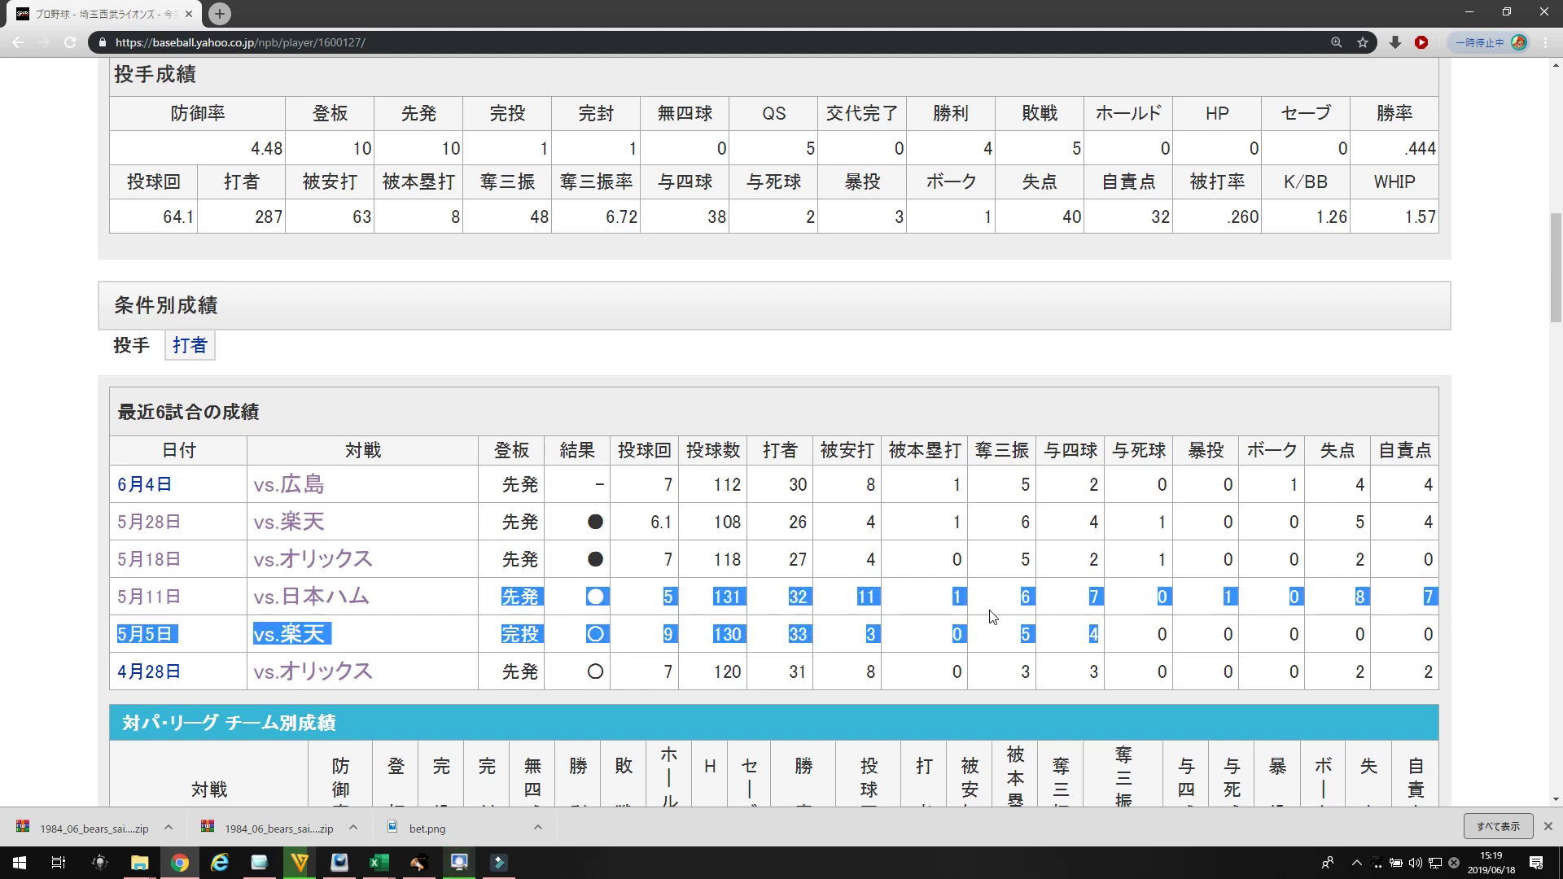
pyautogui.click(1496, 633)
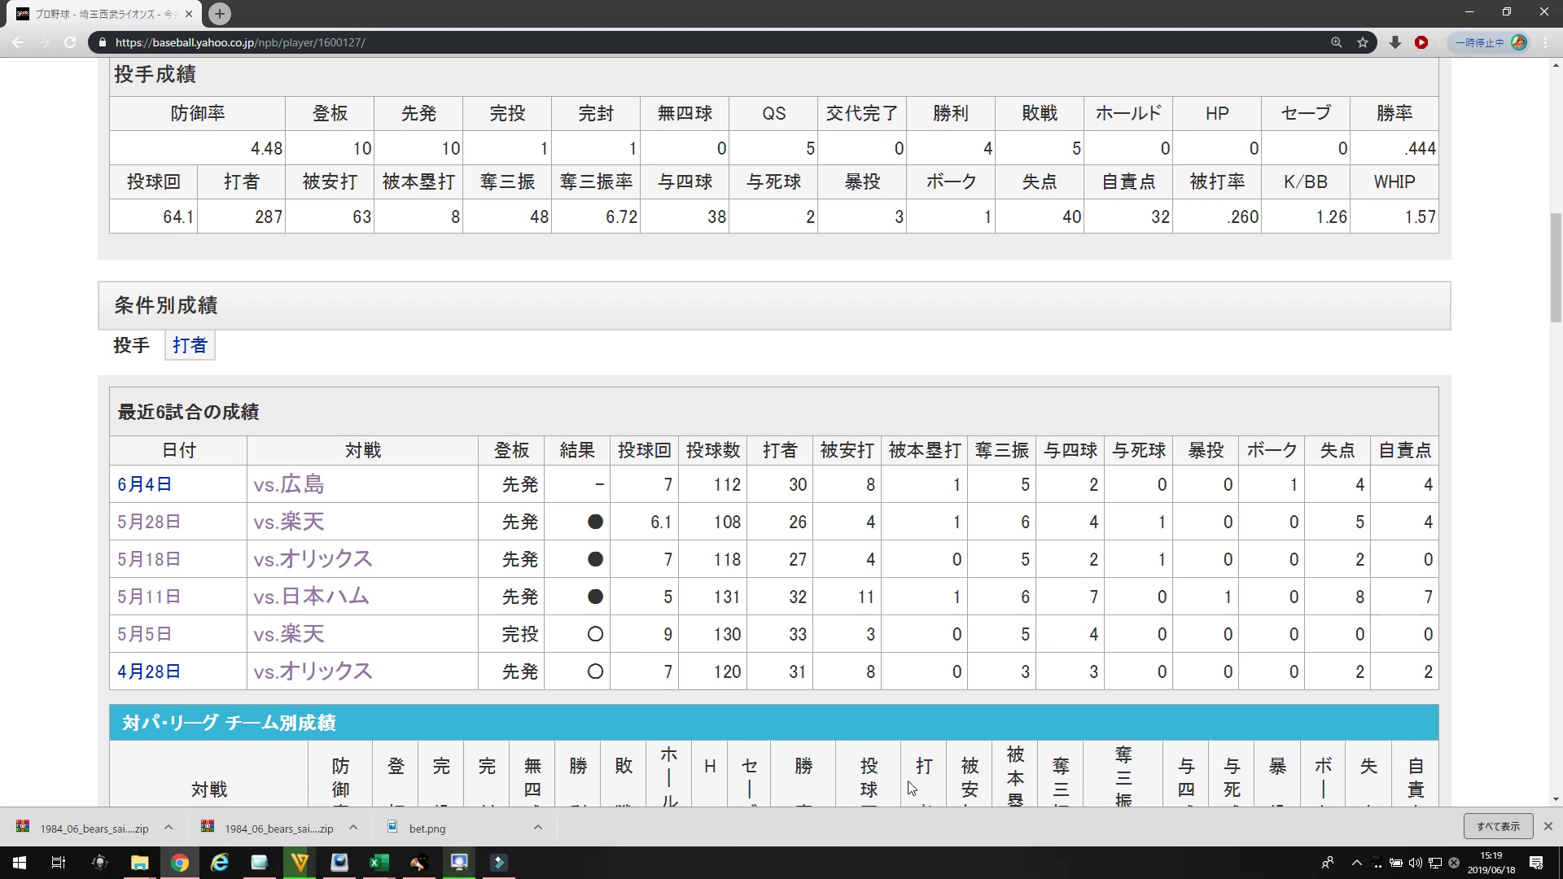
# - Show the Seibu starter's yearly and career pitching stats
pyautogui.scroll(4, 391, 576)
pyautogui.scroll(3, 389, 573)
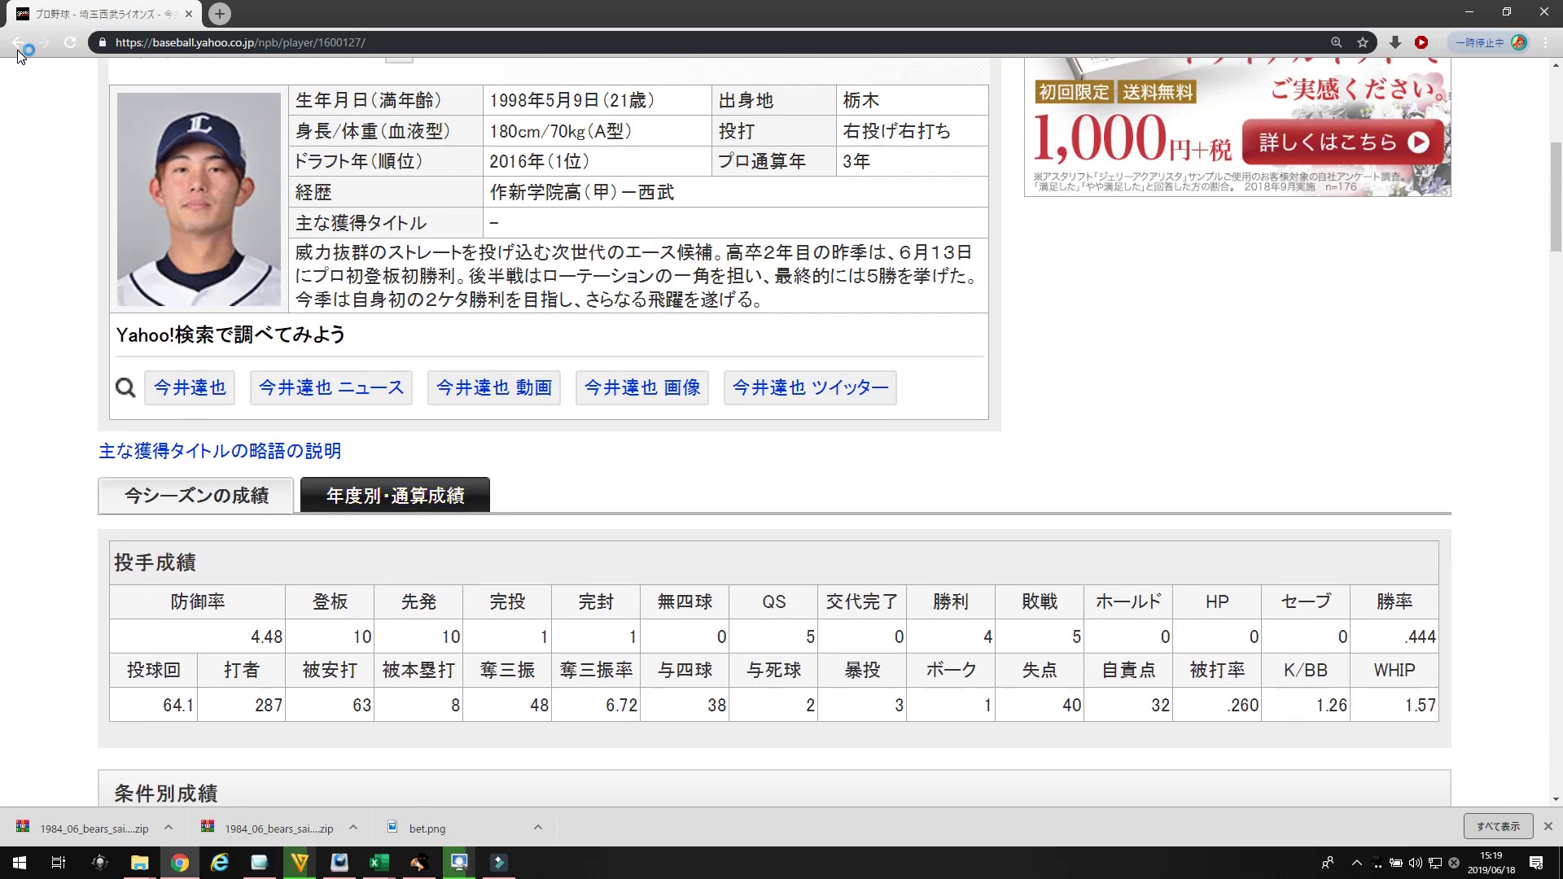
pyautogui.click(415, 489)
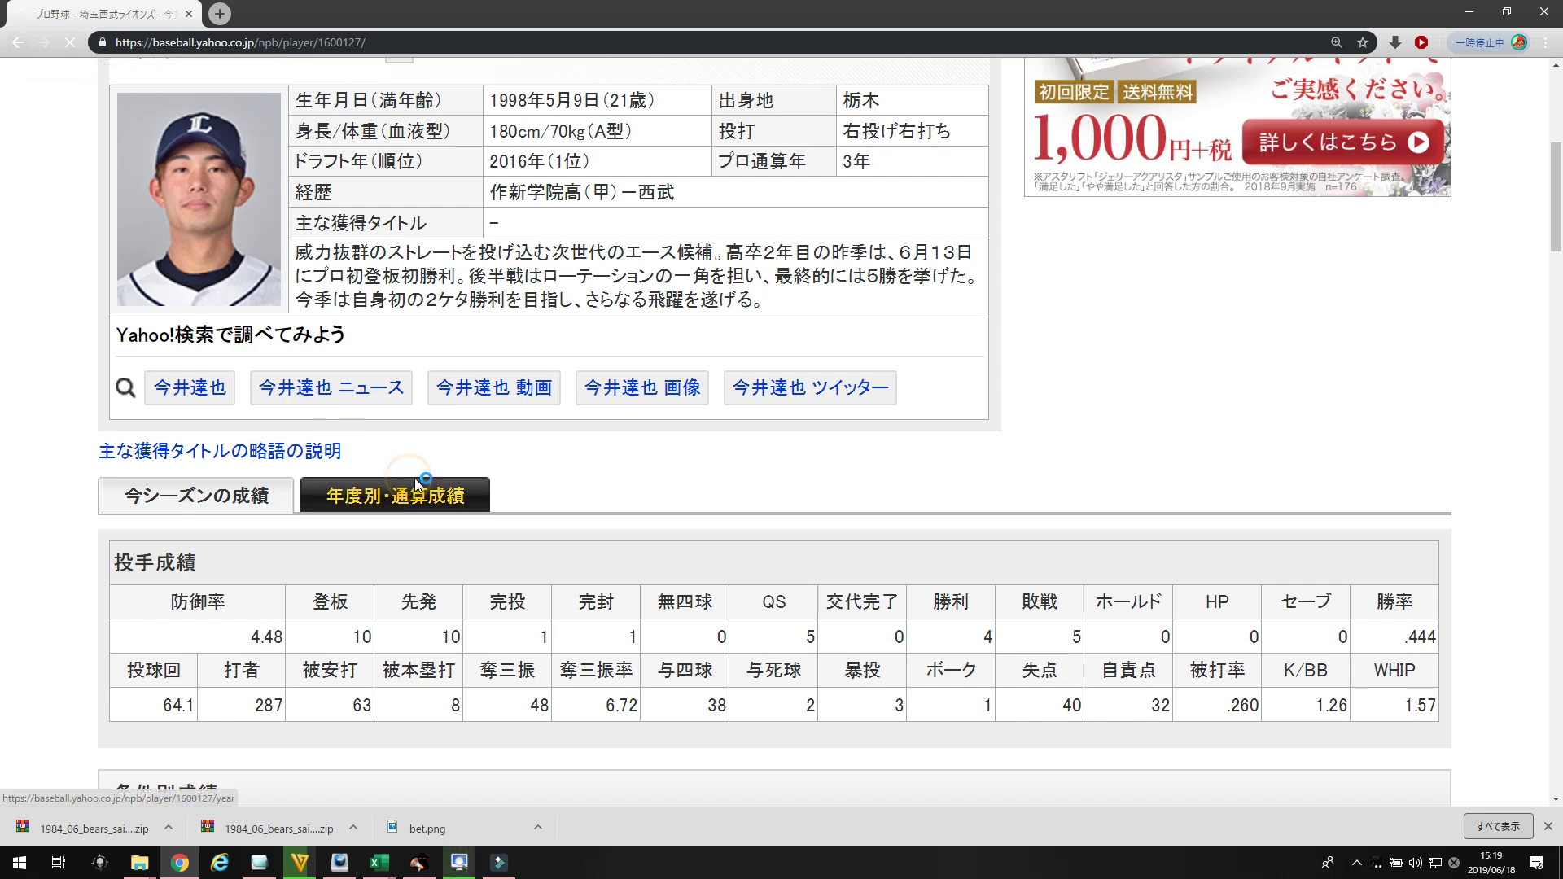
pyautogui.scroll(-7, 417, 485)
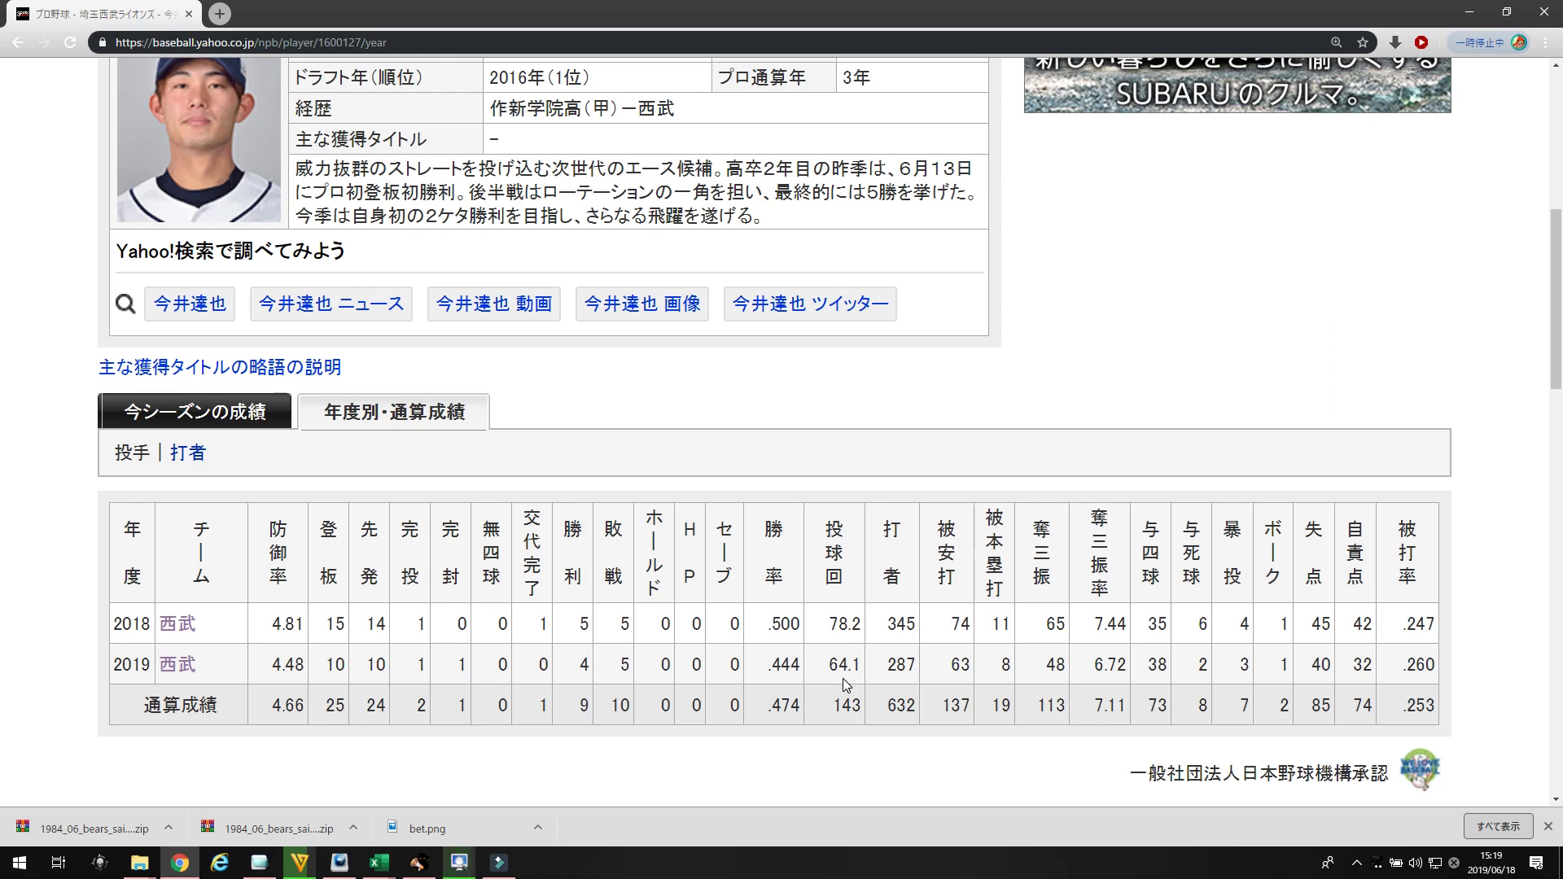
# - Return to the Seibu–Chunichi game preview, and switch to the game_graphs.xls workbook in Excel
pyautogui.click(16, 47)
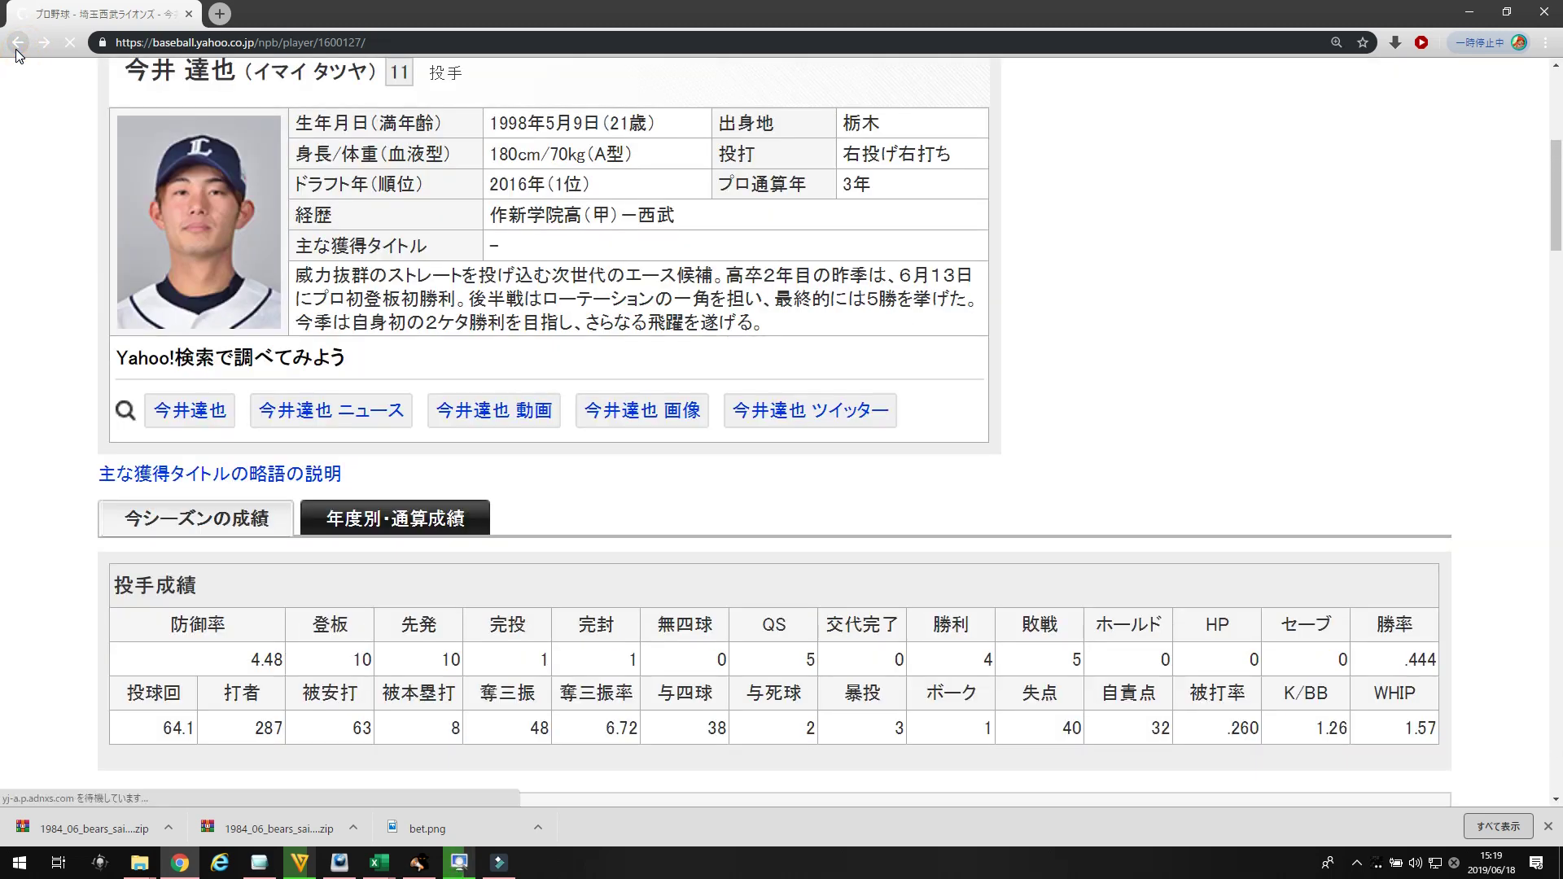
pyautogui.click(16, 47)
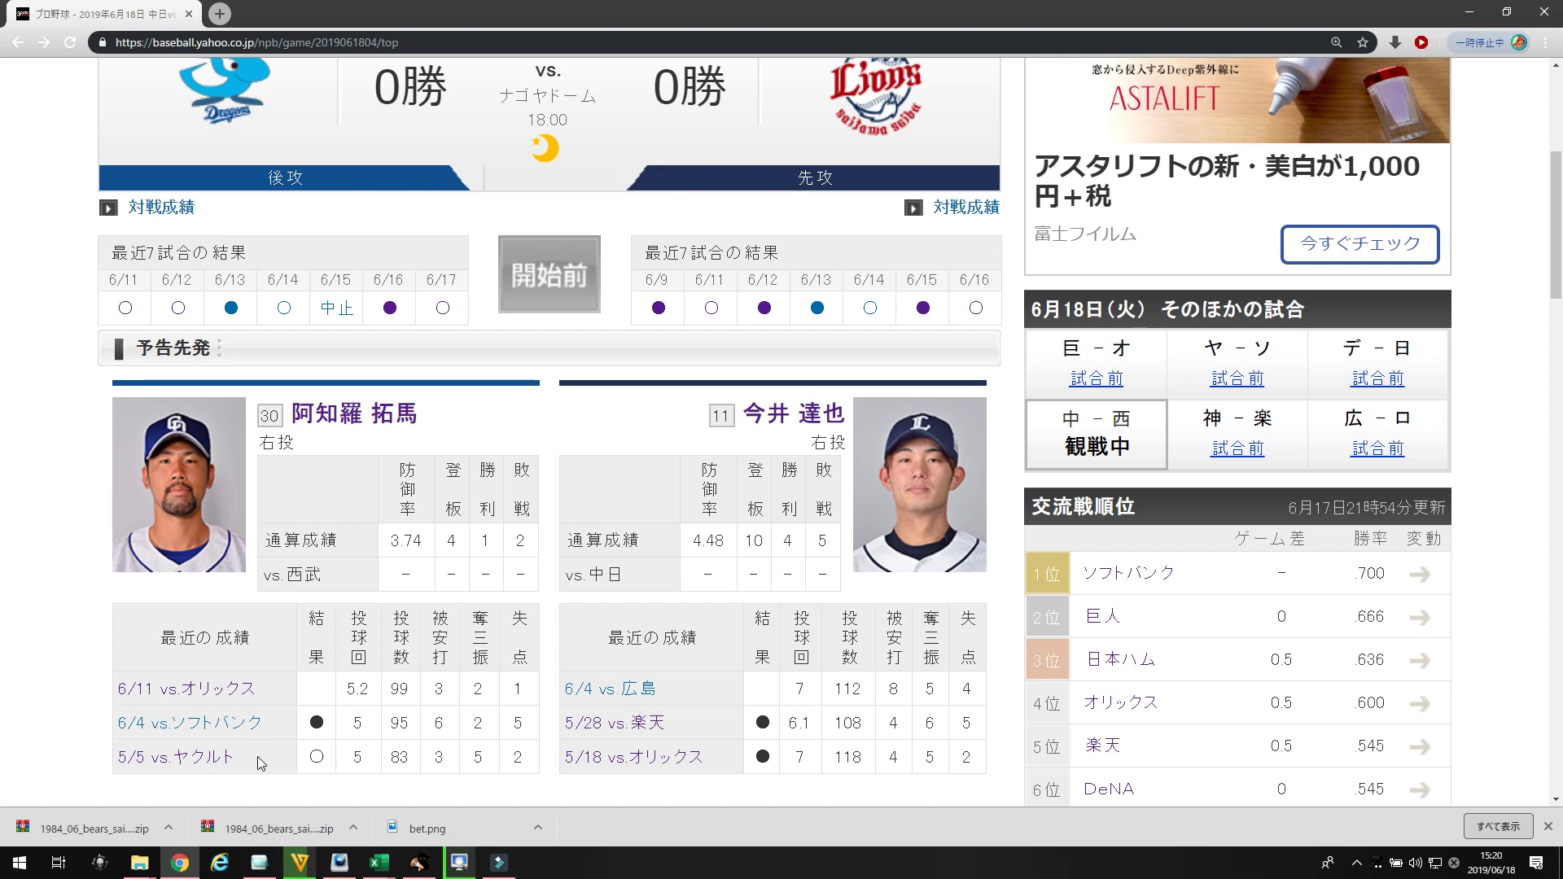
pyautogui.click(377, 865)
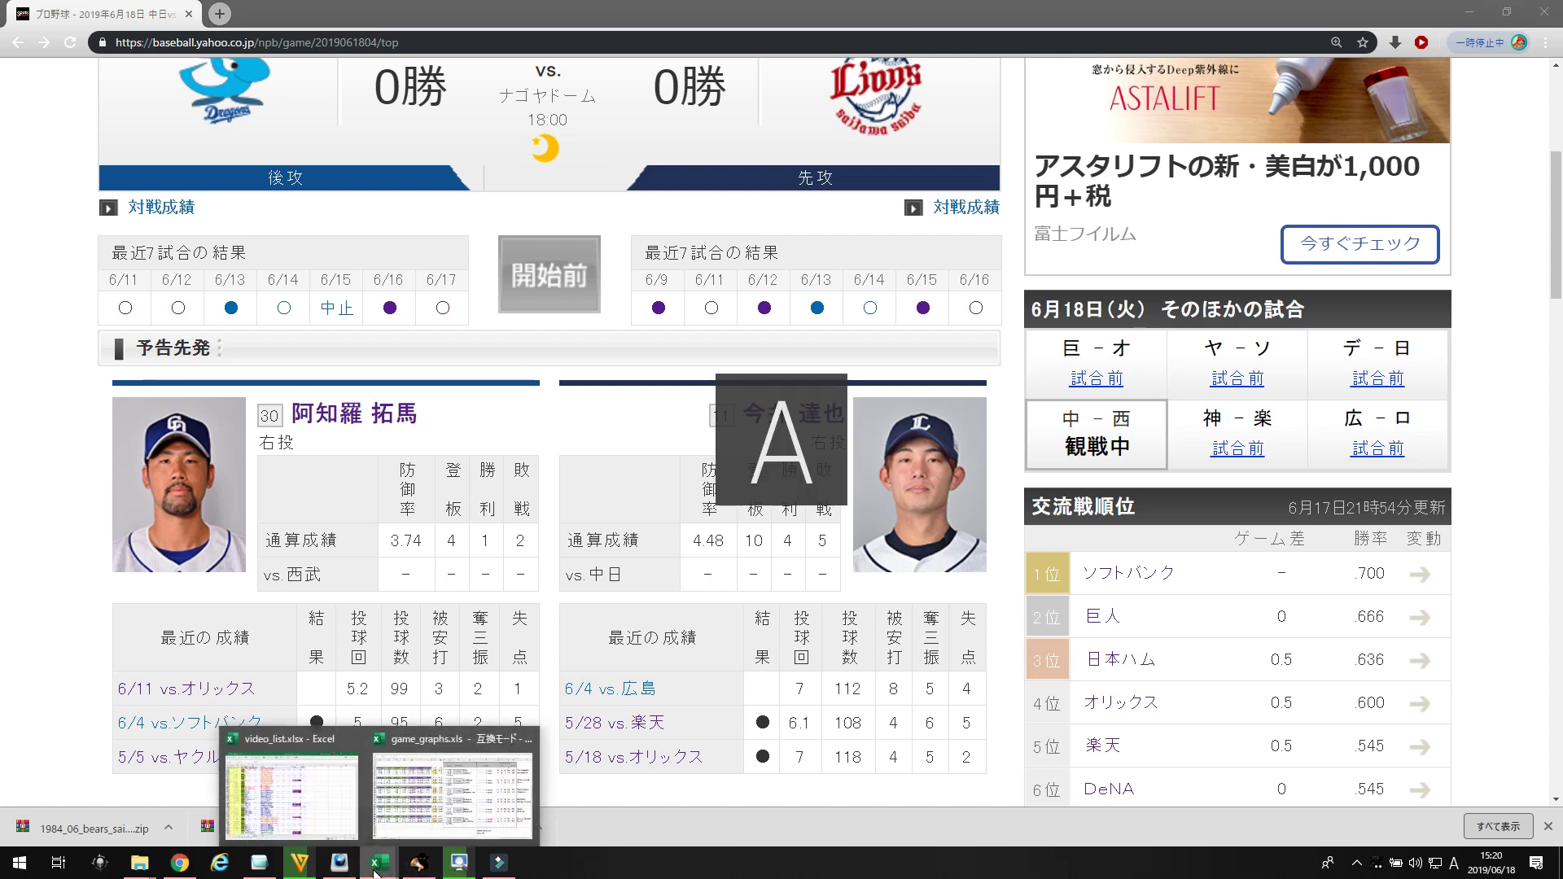
pyautogui.click(432, 794)
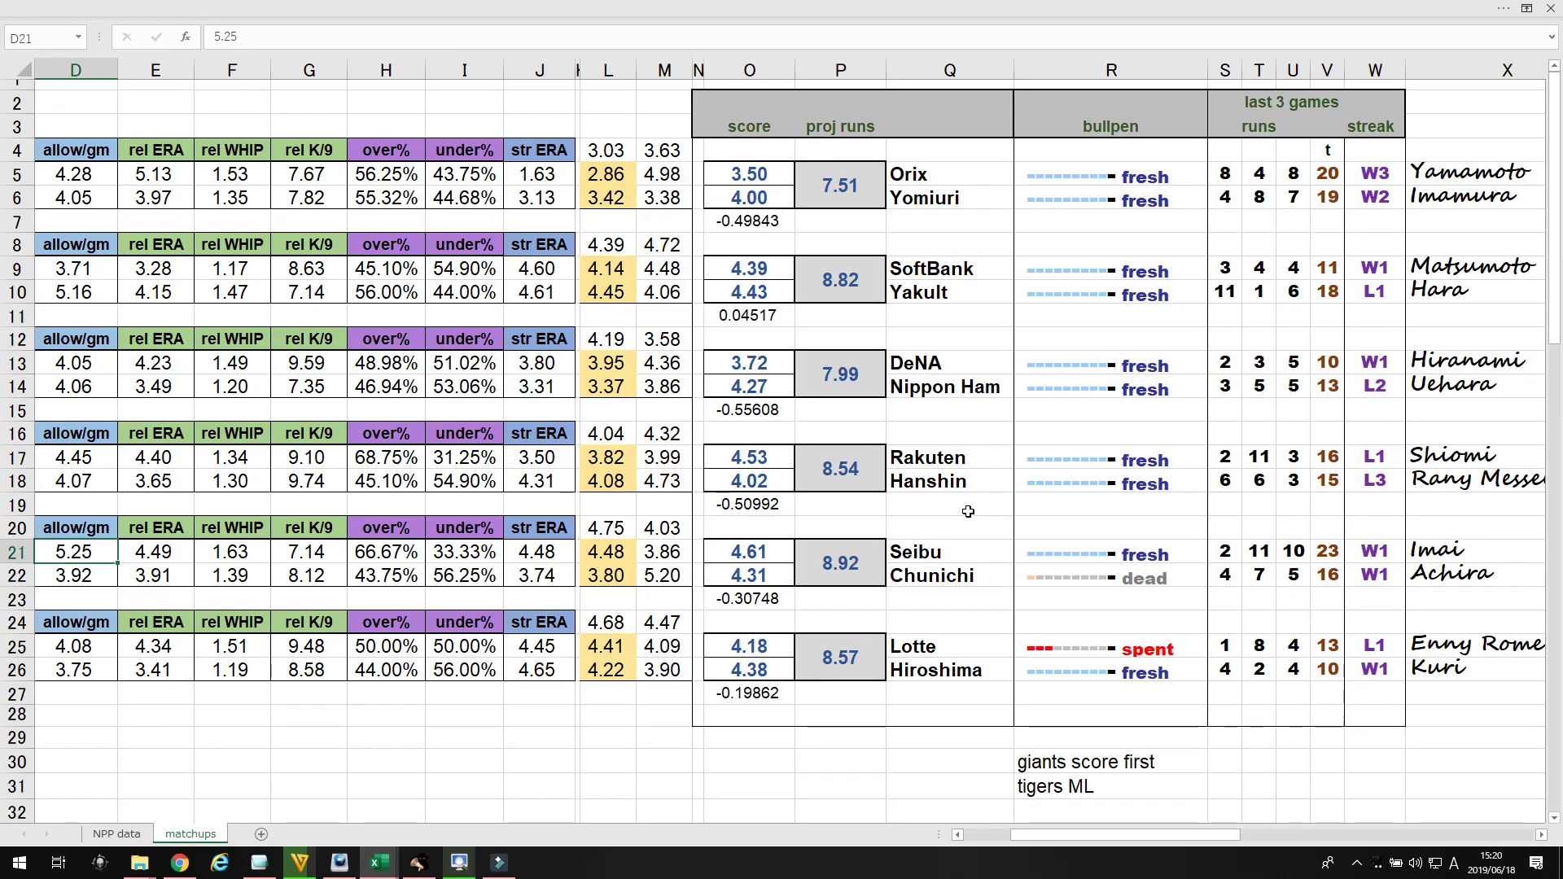
# - Review Seibu's row 21 on the matchups sheet from the allow/gm figure across to the highlighted total in Z21
pyautogui.press('Right')
pyautogui.press('Right')
pyautogui.press('Right')
pyautogui.press('Right')
pyautogui.press('Right')
pyautogui.press('Right')
pyautogui.press('Right')
pyautogui.press('Right')
pyautogui.press('Right')
pyautogui.press('Right')
pyautogui.press('Right')
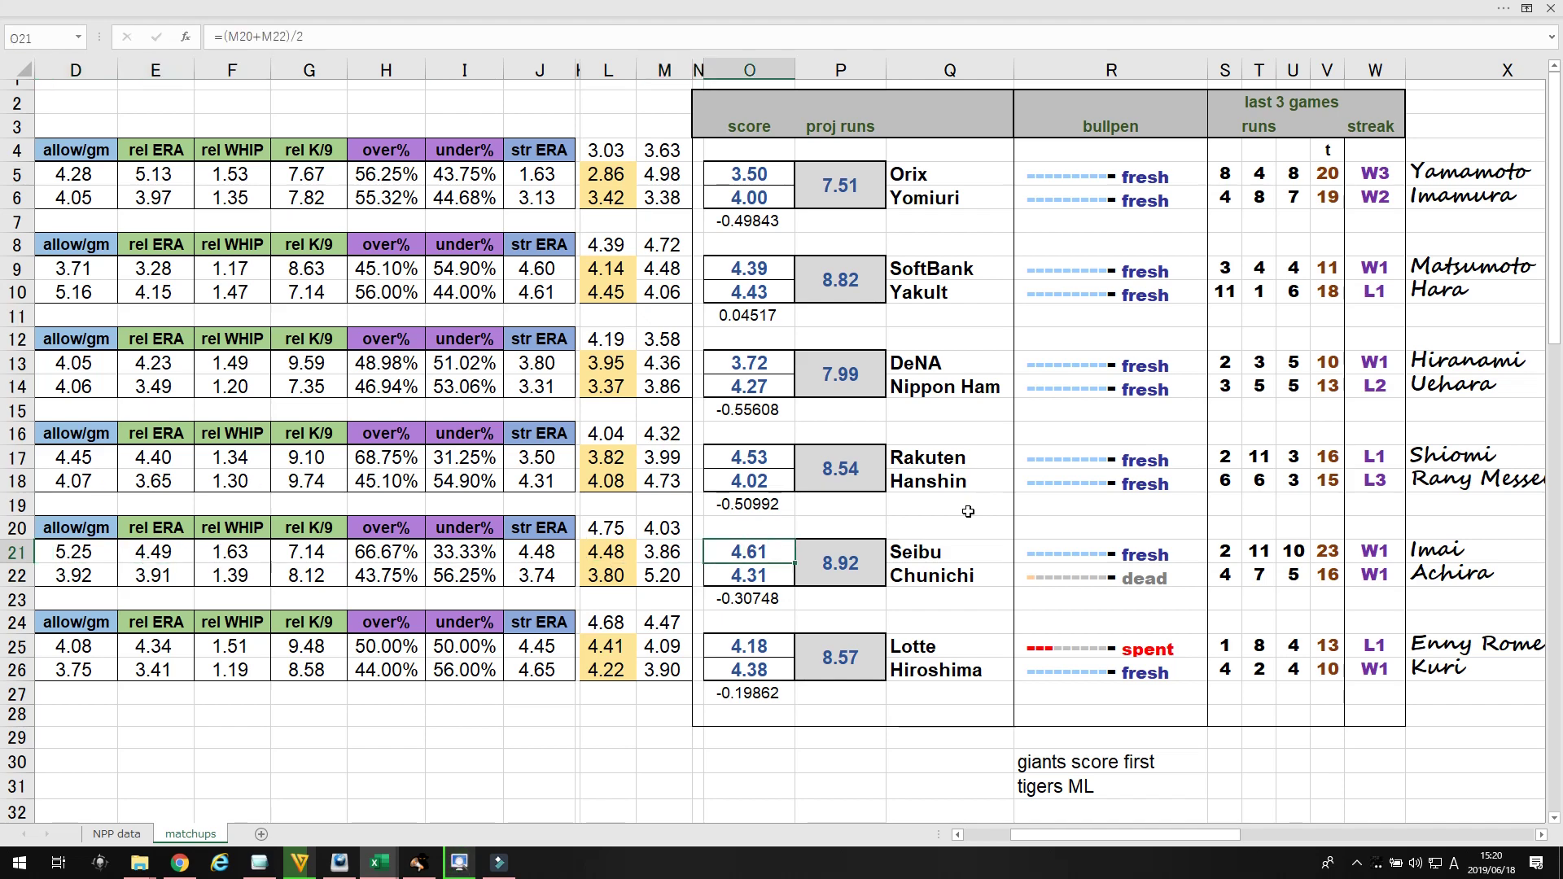
pyautogui.press('Right')
pyautogui.press('Right')
pyautogui.press('Right')
pyautogui.press('Right')
pyautogui.press('Right')
pyautogui.press('Right')
pyautogui.press('Right')
pyautogui.press('Right')
pyautogui.press('Right')
pyautogui.press('Right')
pyautogui.press('Right')
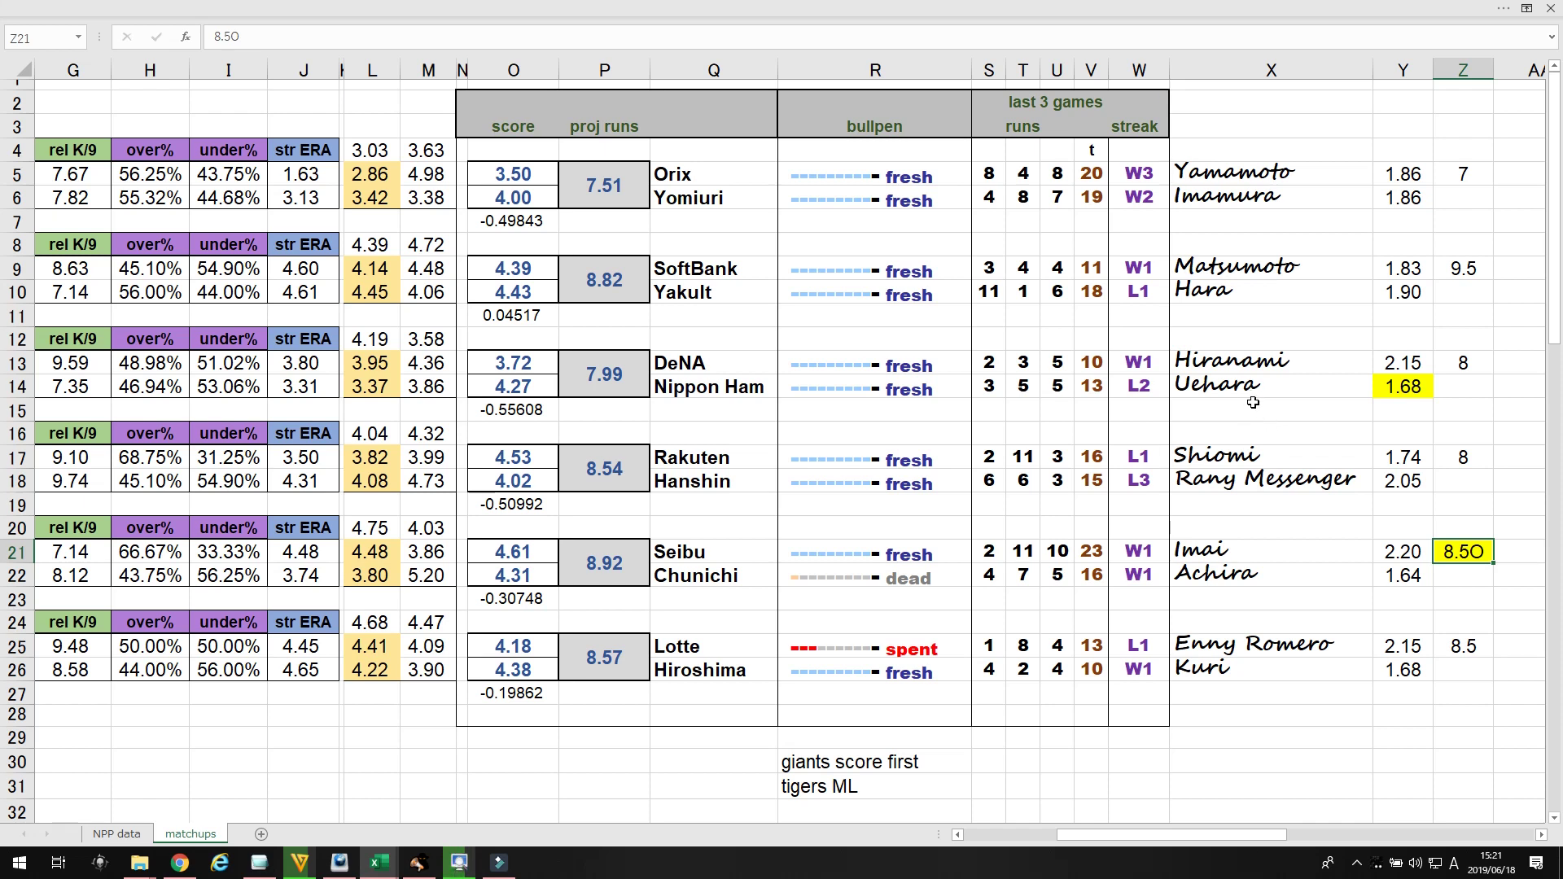
# - Switch to Chrome, go back to the June 18 NPB schedule, and open the Nippon-Ham–DeNA probable starters preview
pyautogui.click(189, 866)
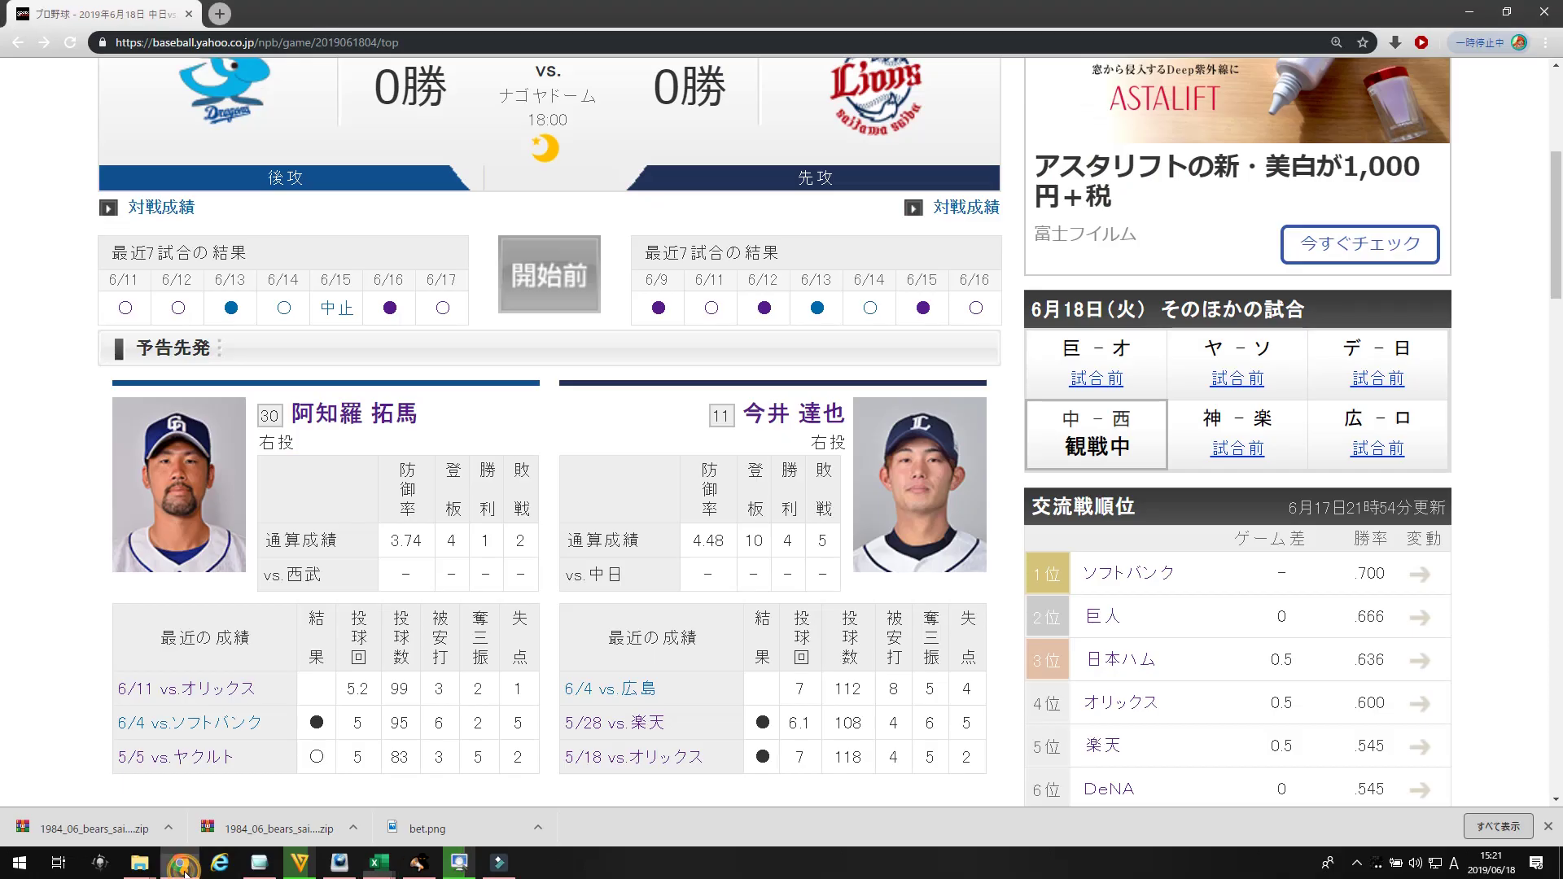
pyautogui.click(17, 42)
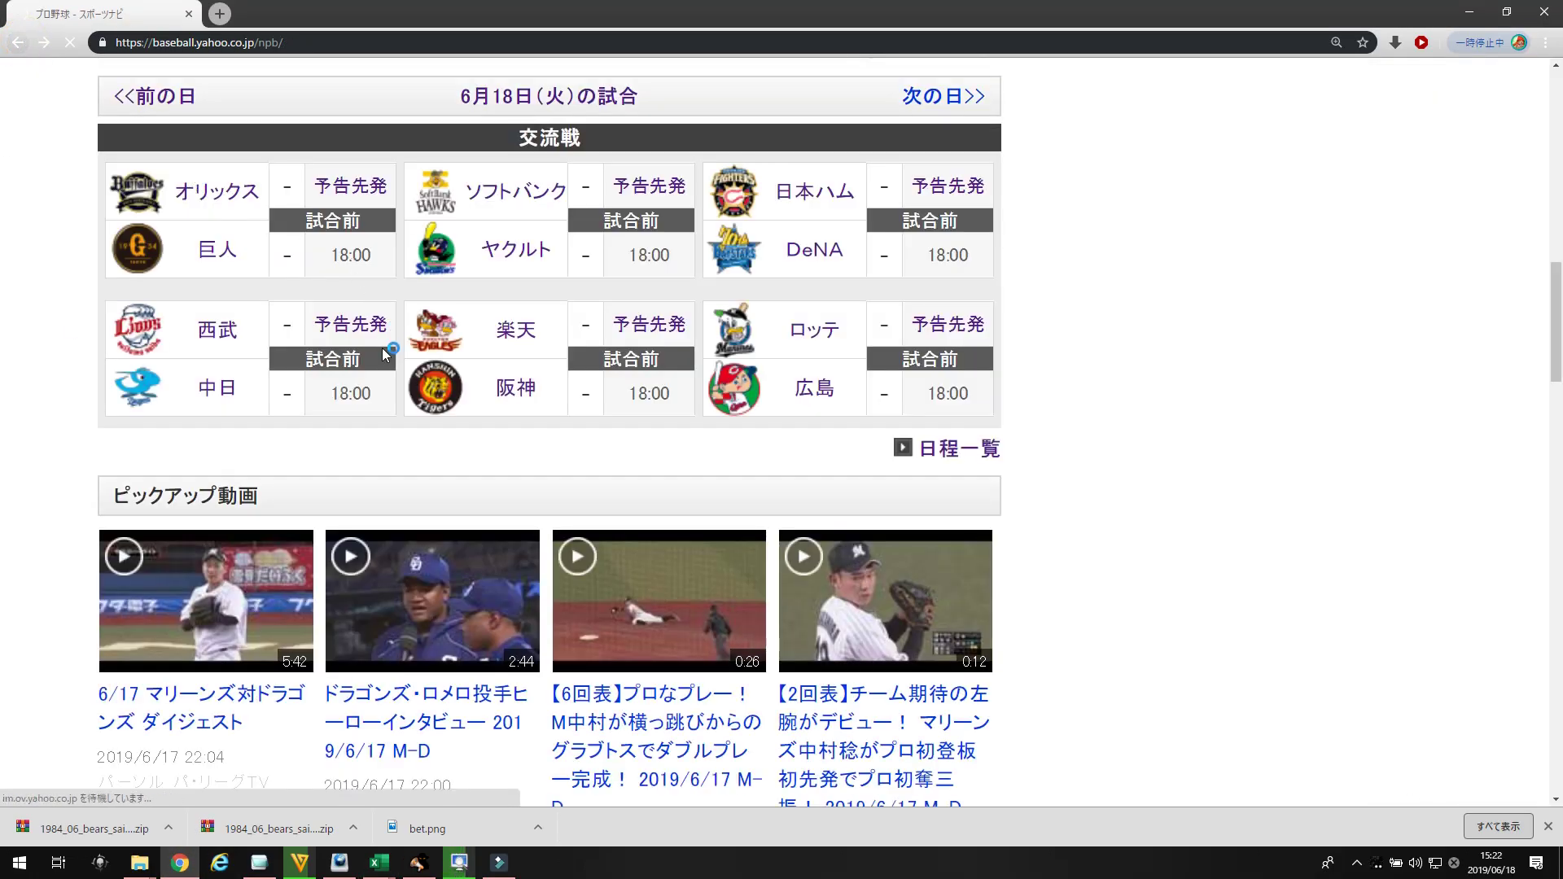
pyautogui.click(948, 185)
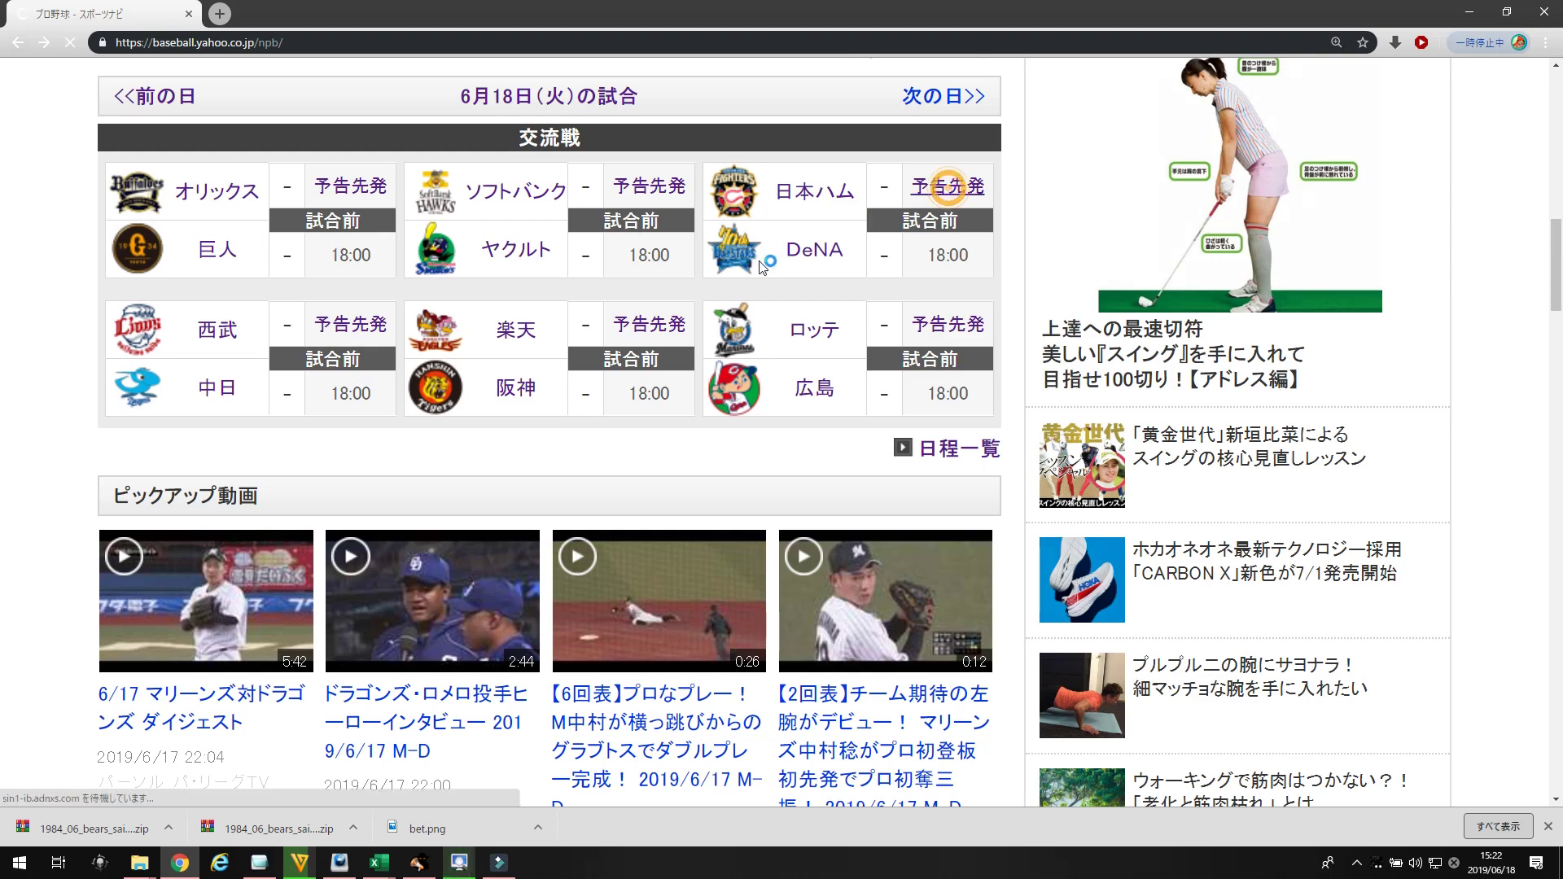
pyautogui.scroll(-4, 754, 376)
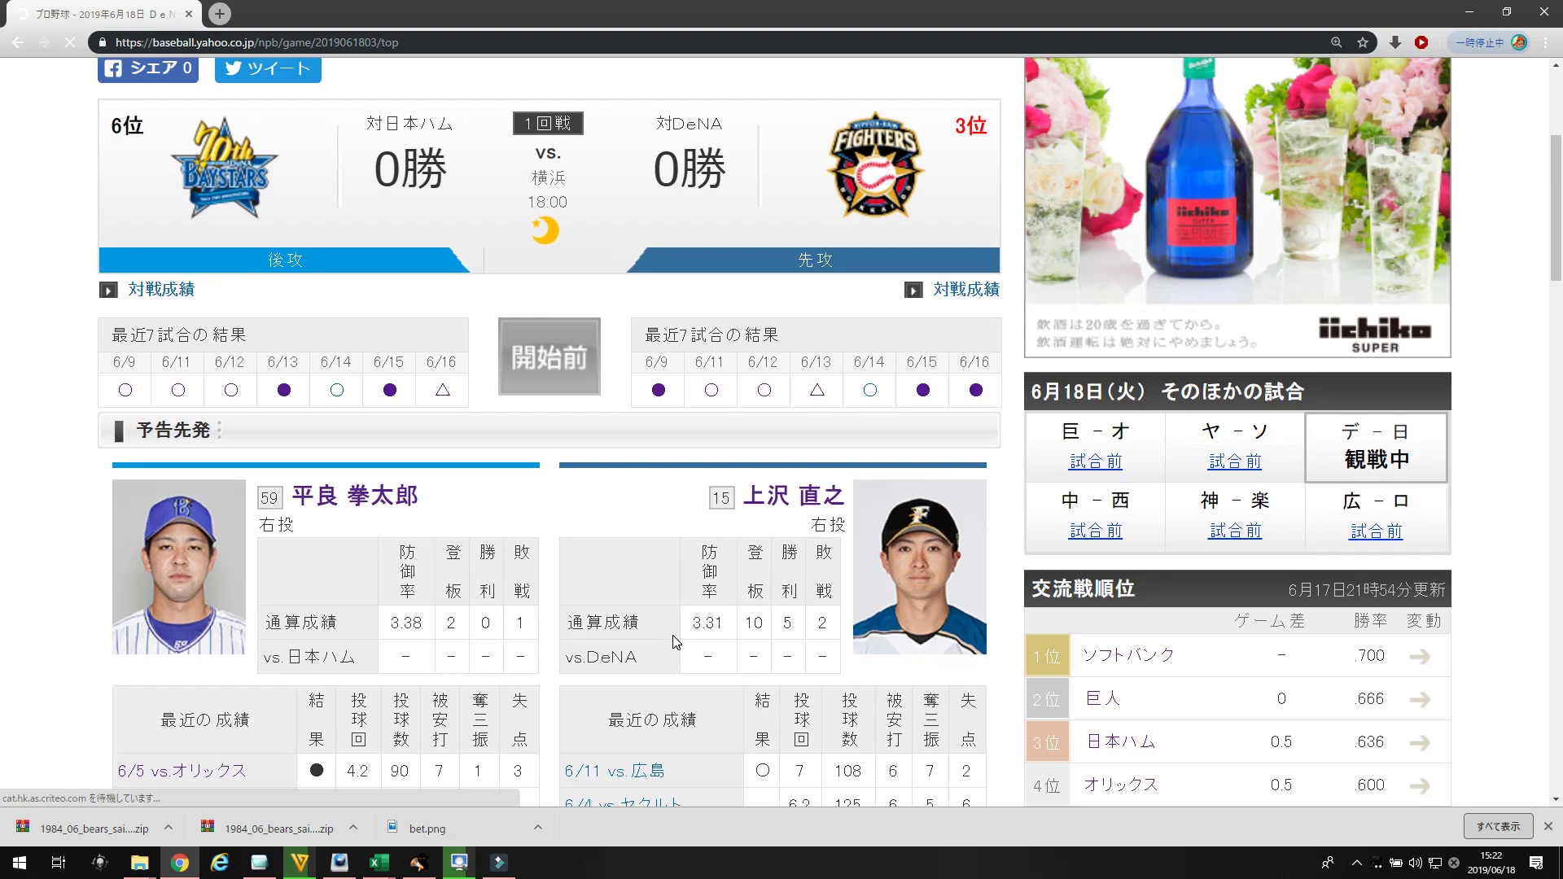
# - Open the Nippon-Ham starter's player page and review his season pitching stats and last six games
pyautogui.click(808, 503)
pyautogui.scroll(-4, 657, 524)
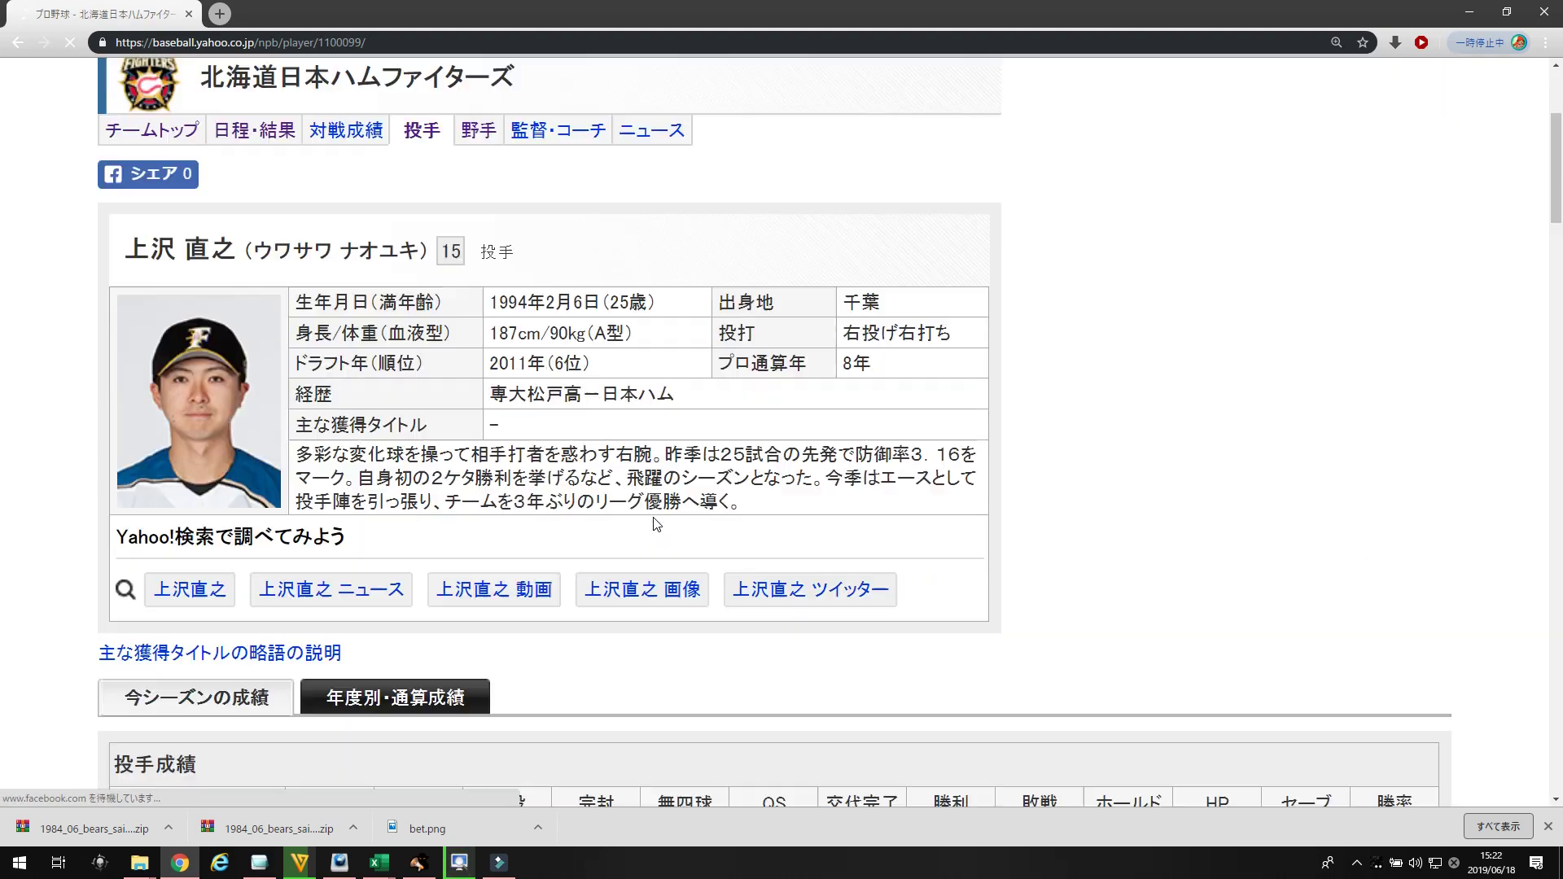
pyautogui.scroll(-4, 656, 523)
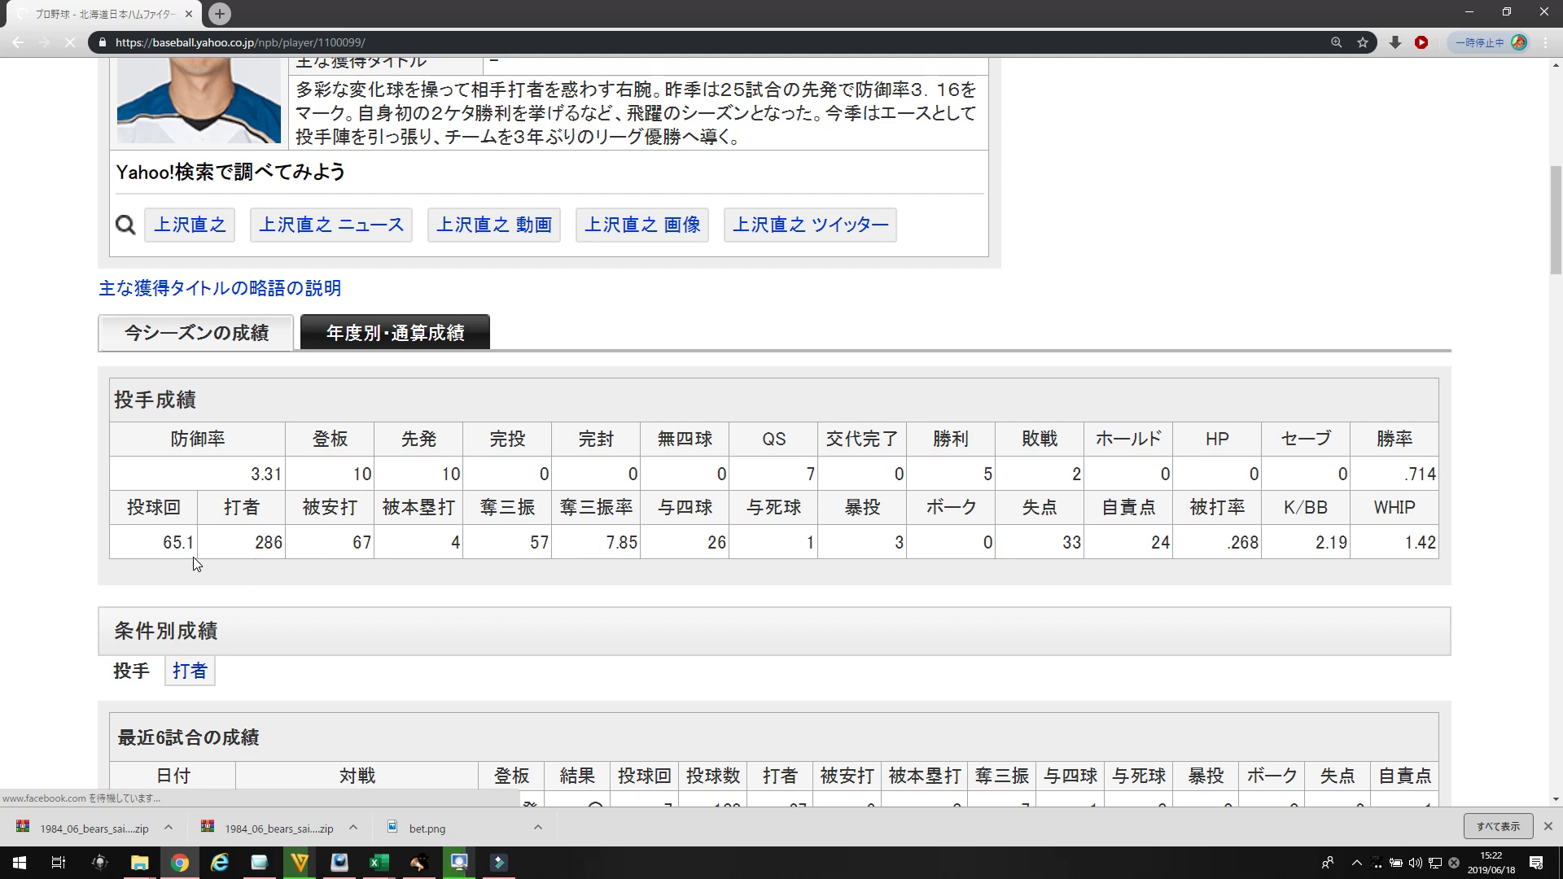
pyautogui.scroll(1, 196, 562)
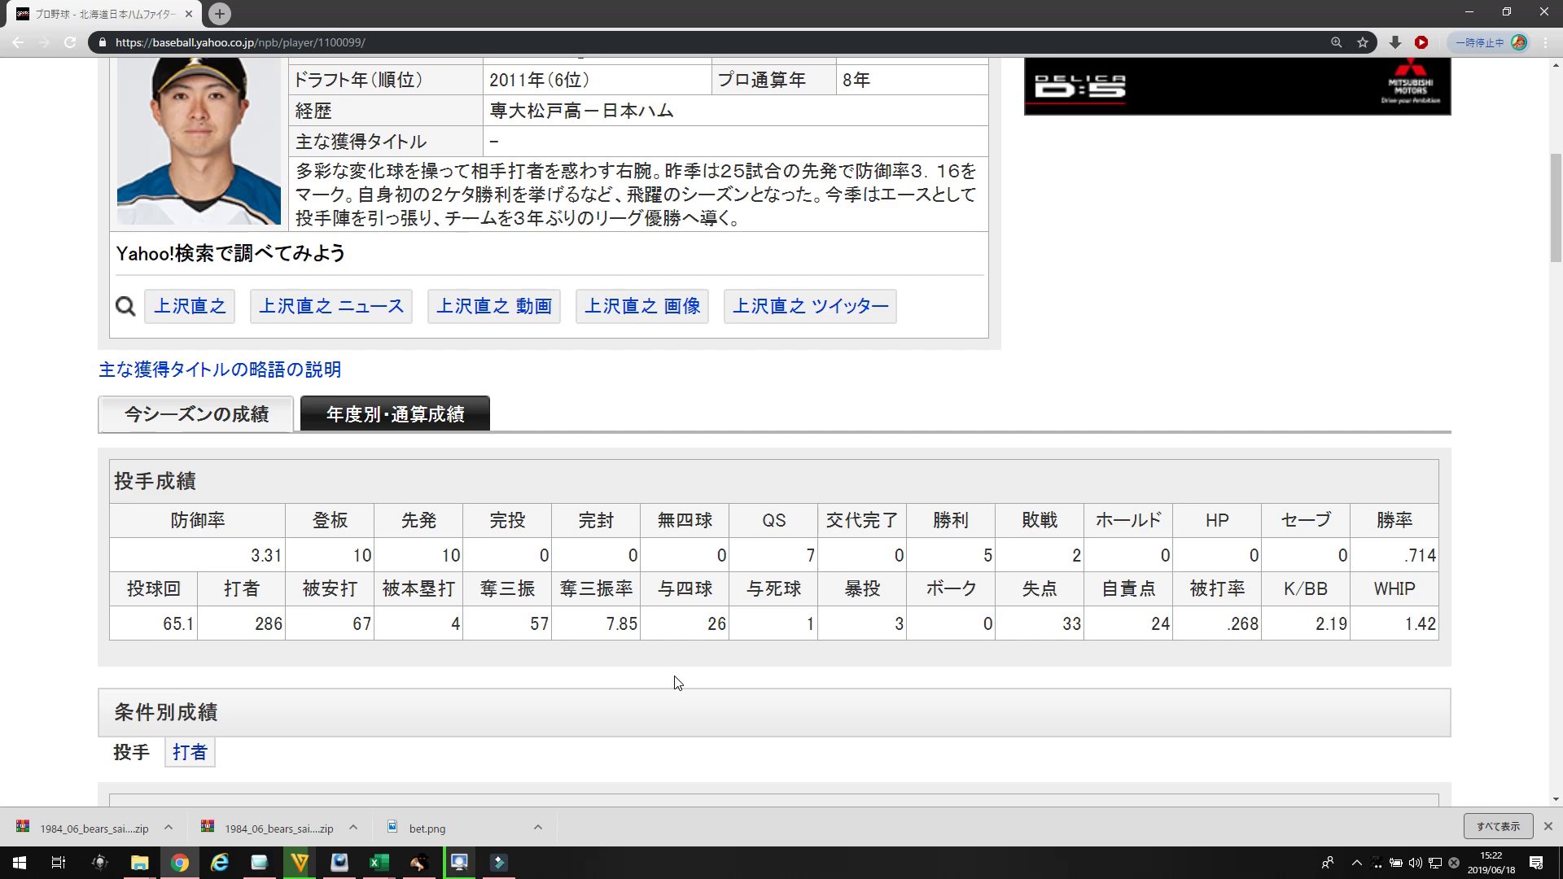
pyautogui.scroll(-4, 675, 683)
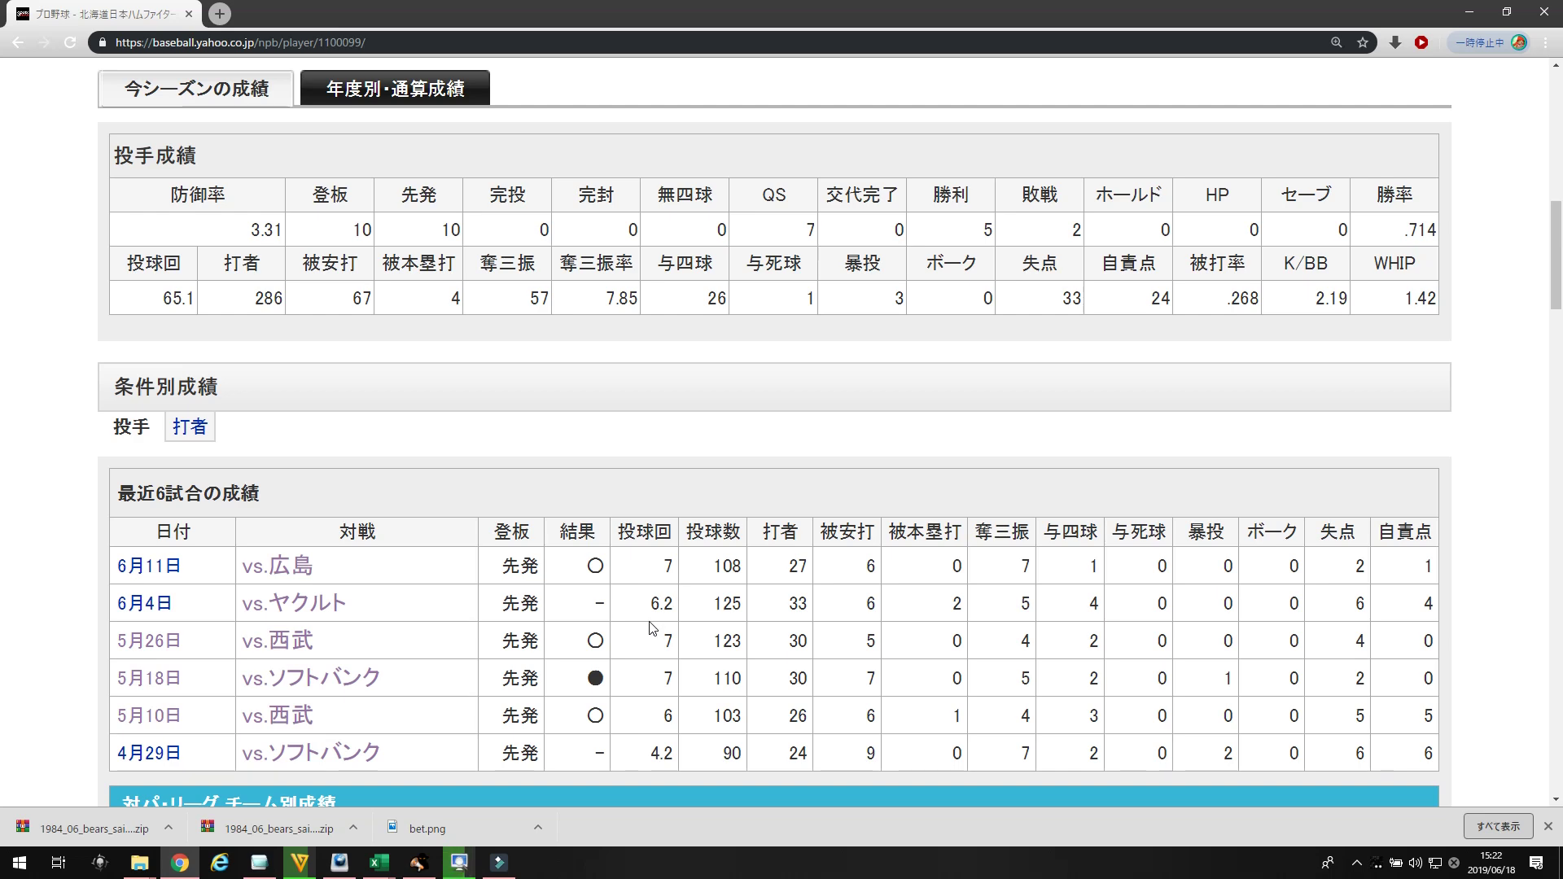
pyautogui.scroll(4, 496, 424)
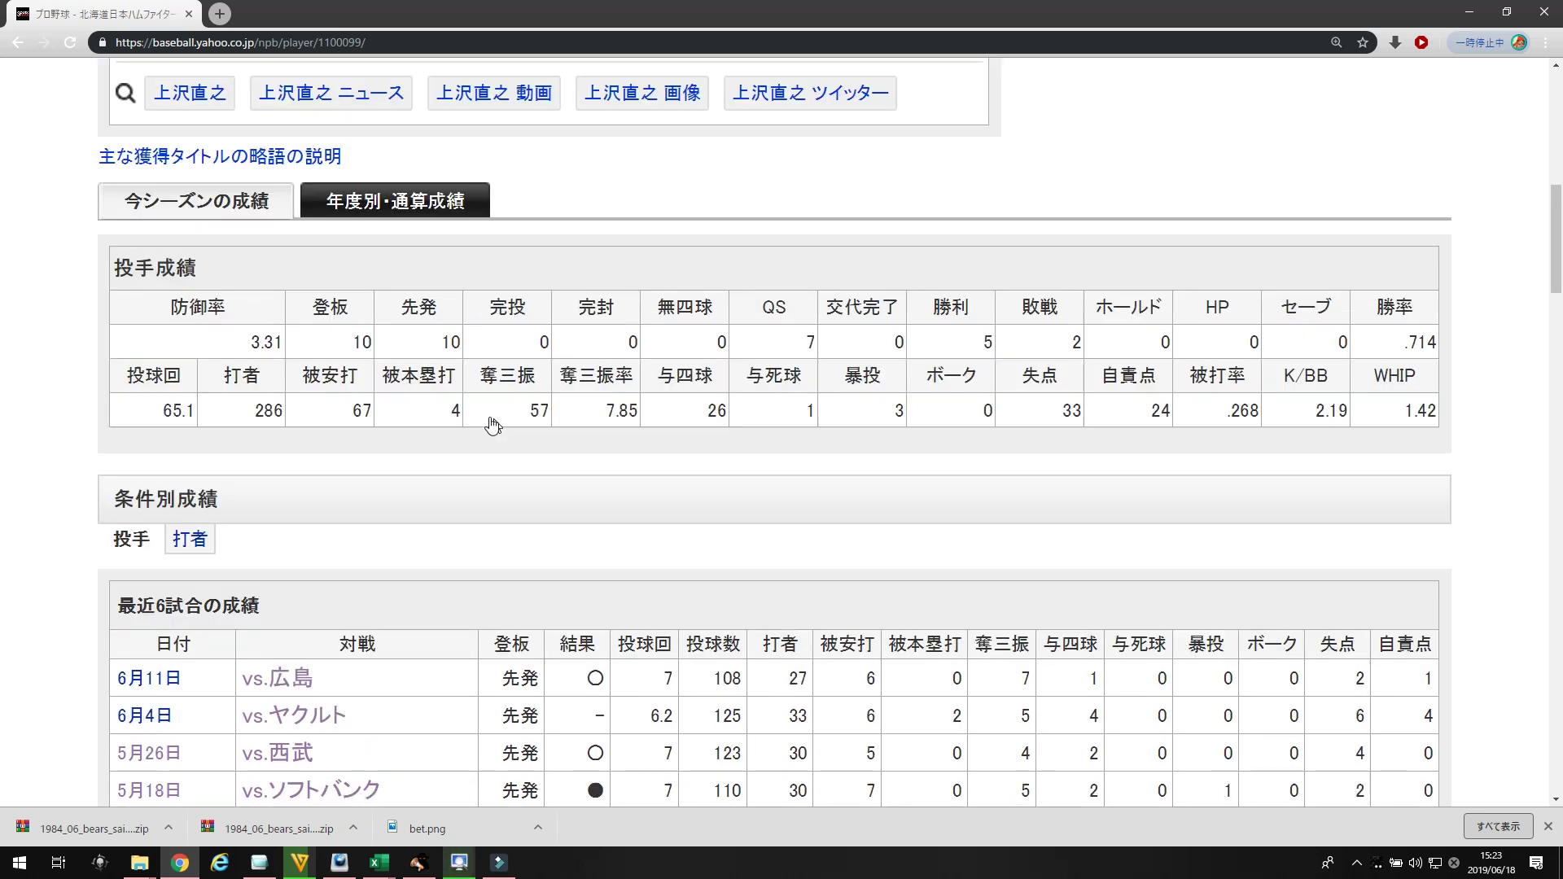
# - Show the Nippon-Ham starter's yearly and career pitching stats, highlighting part of the 2018 row and clearing the selection
pyautogui.click(380, 413)
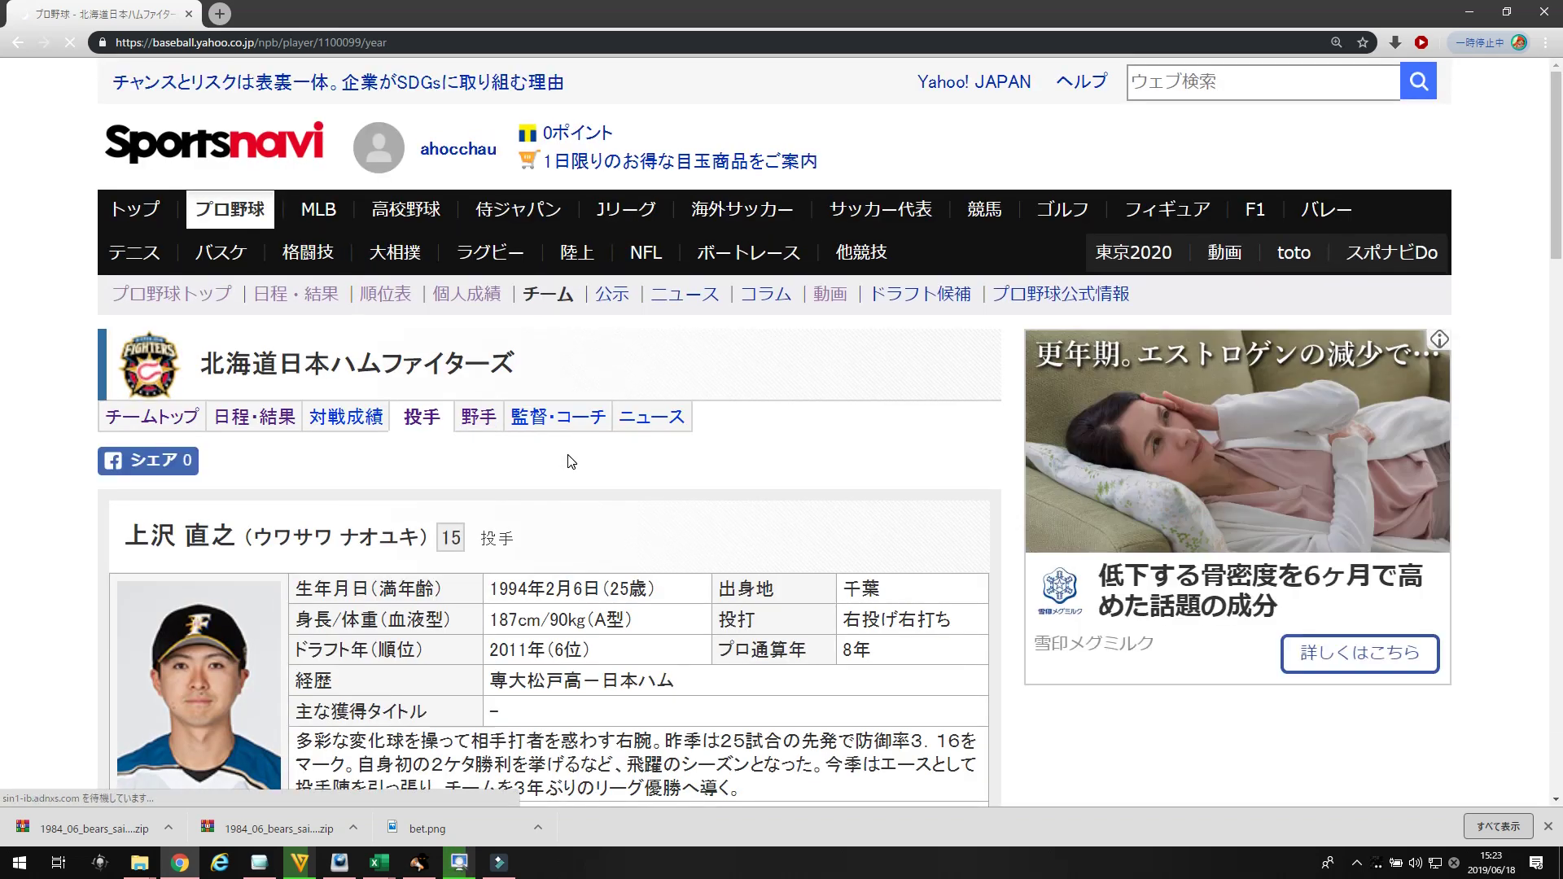
pyautogui.click(569, 458)
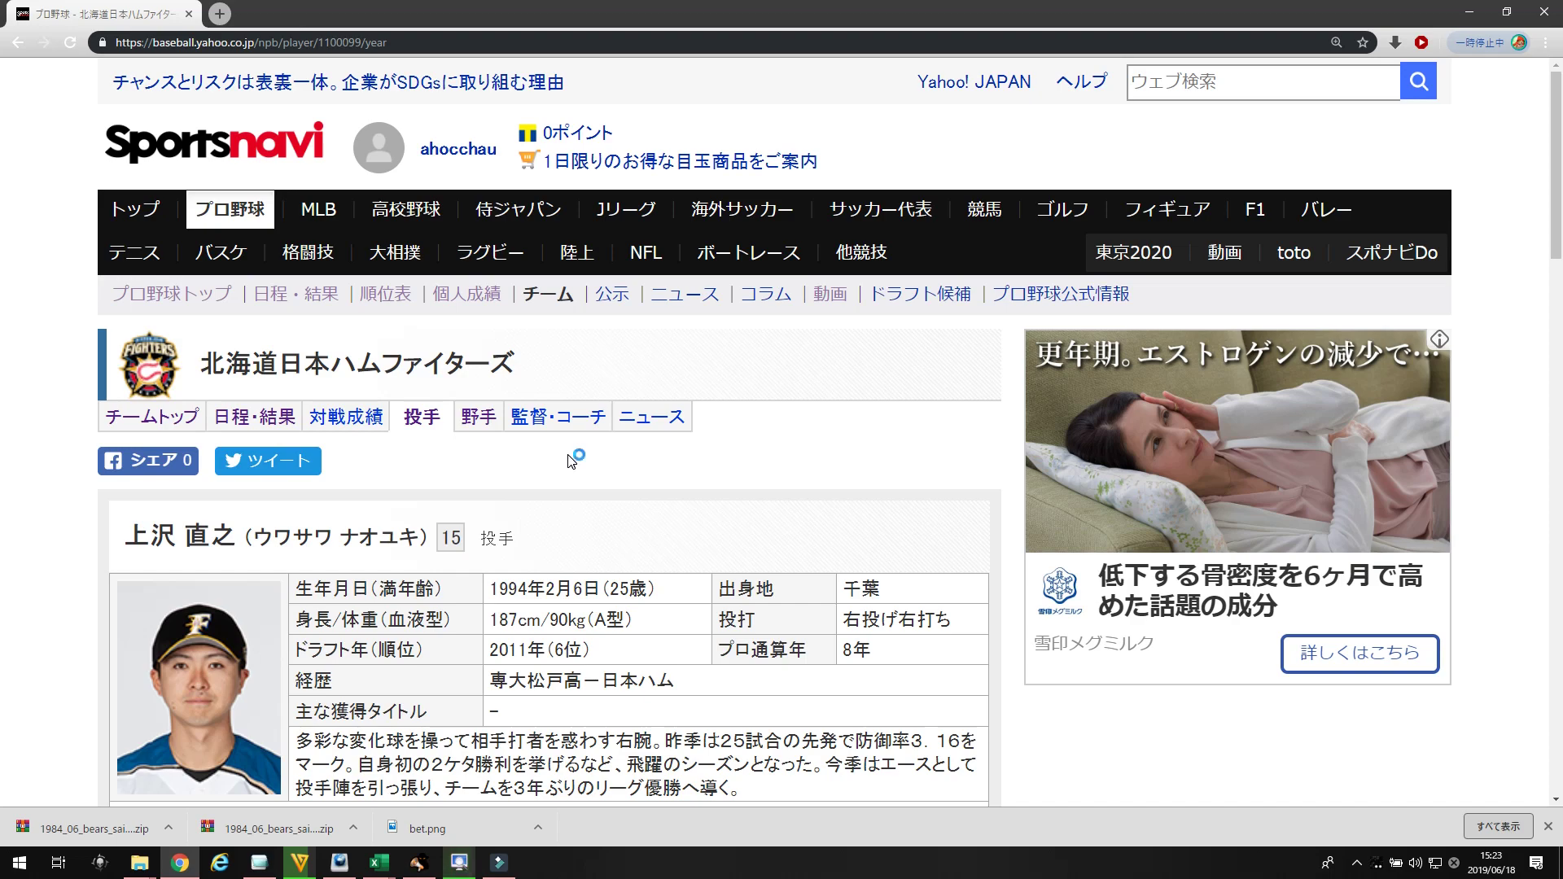
pyautogui.scroll(-6, 569, 458)
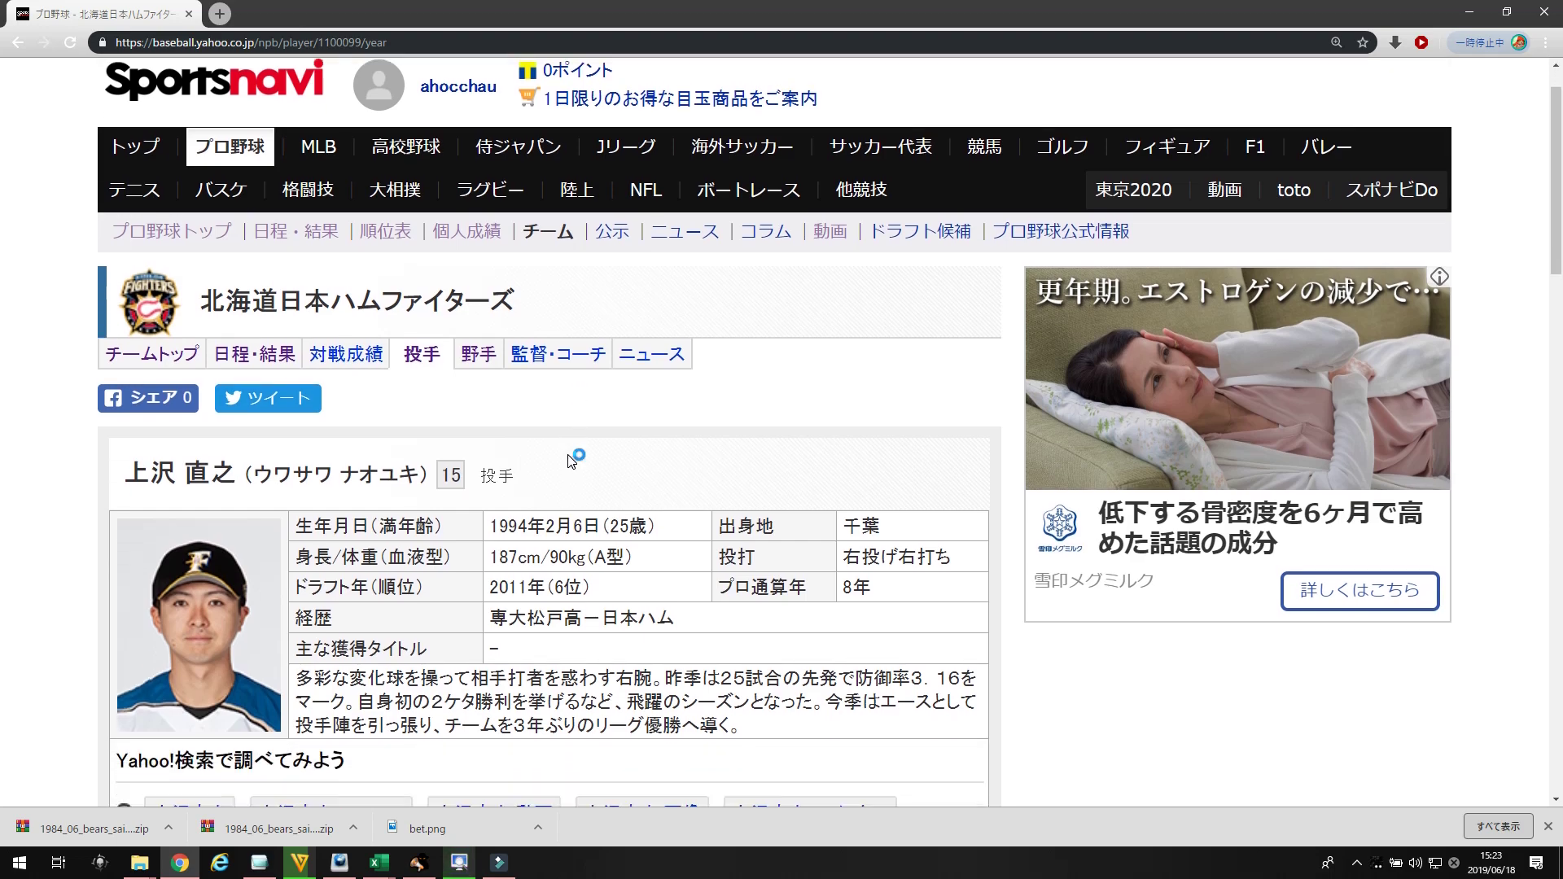
pyautogui.scroll(-2, 571, 460)
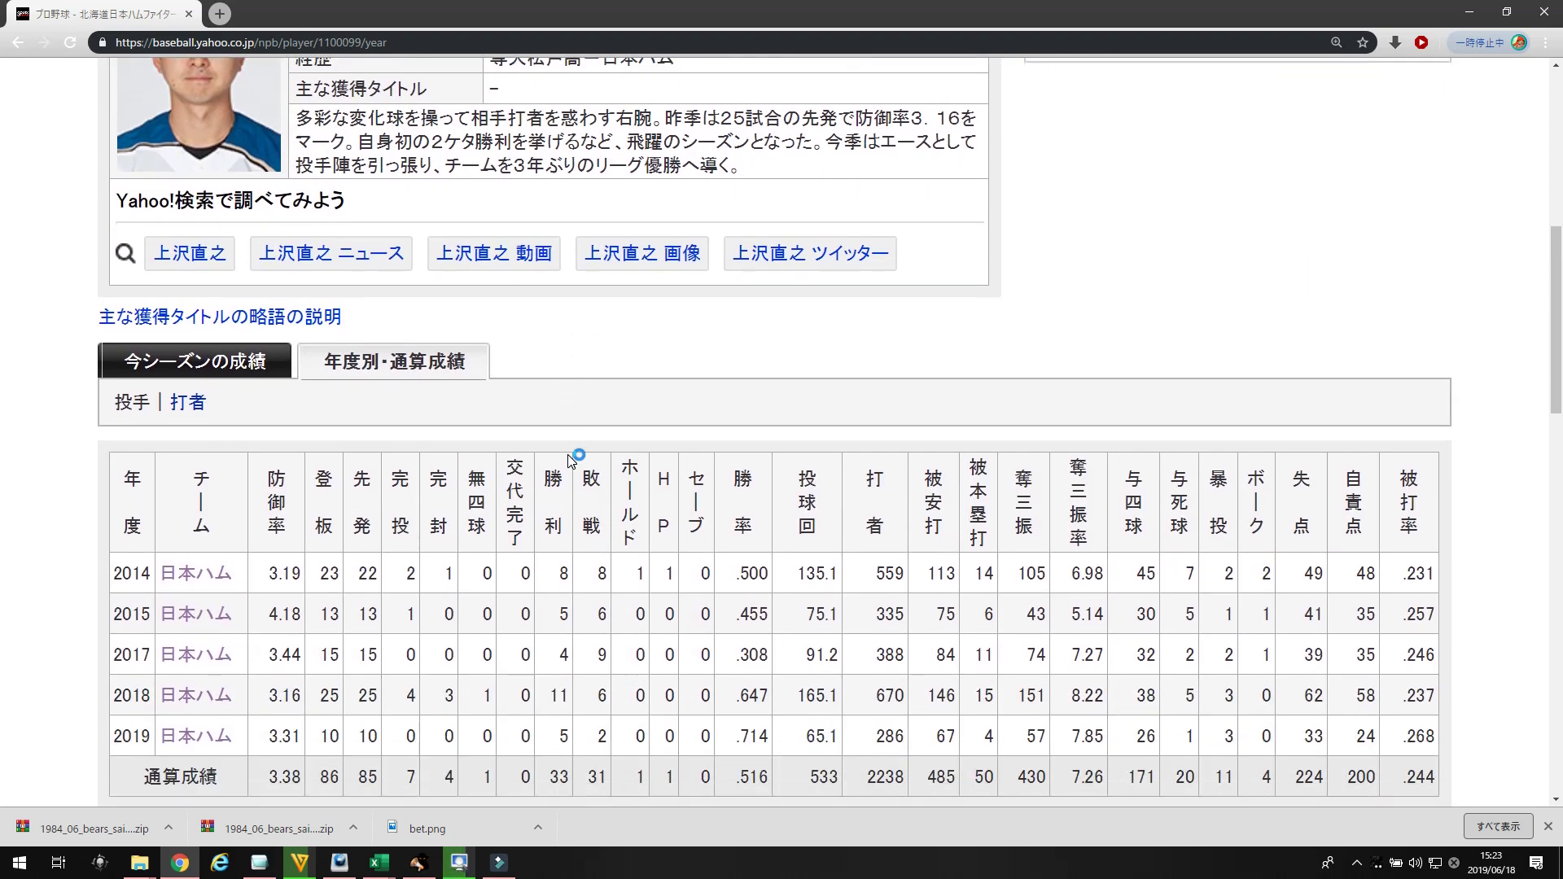
pyautogui.scroll(1, 569, 460)
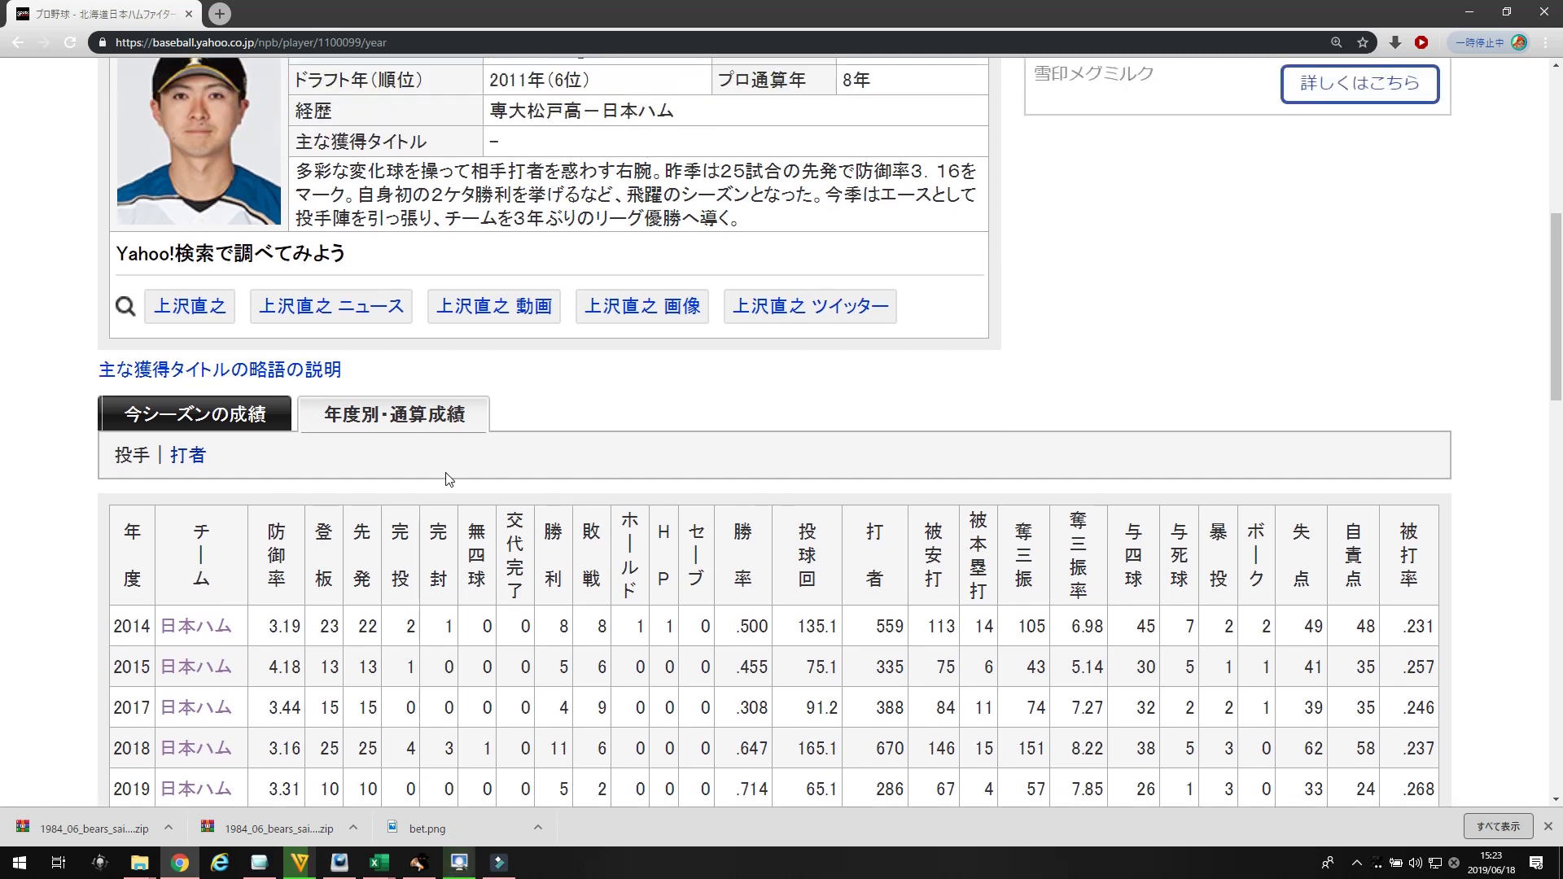
pyautogui.scroll(-1, 342, 525)
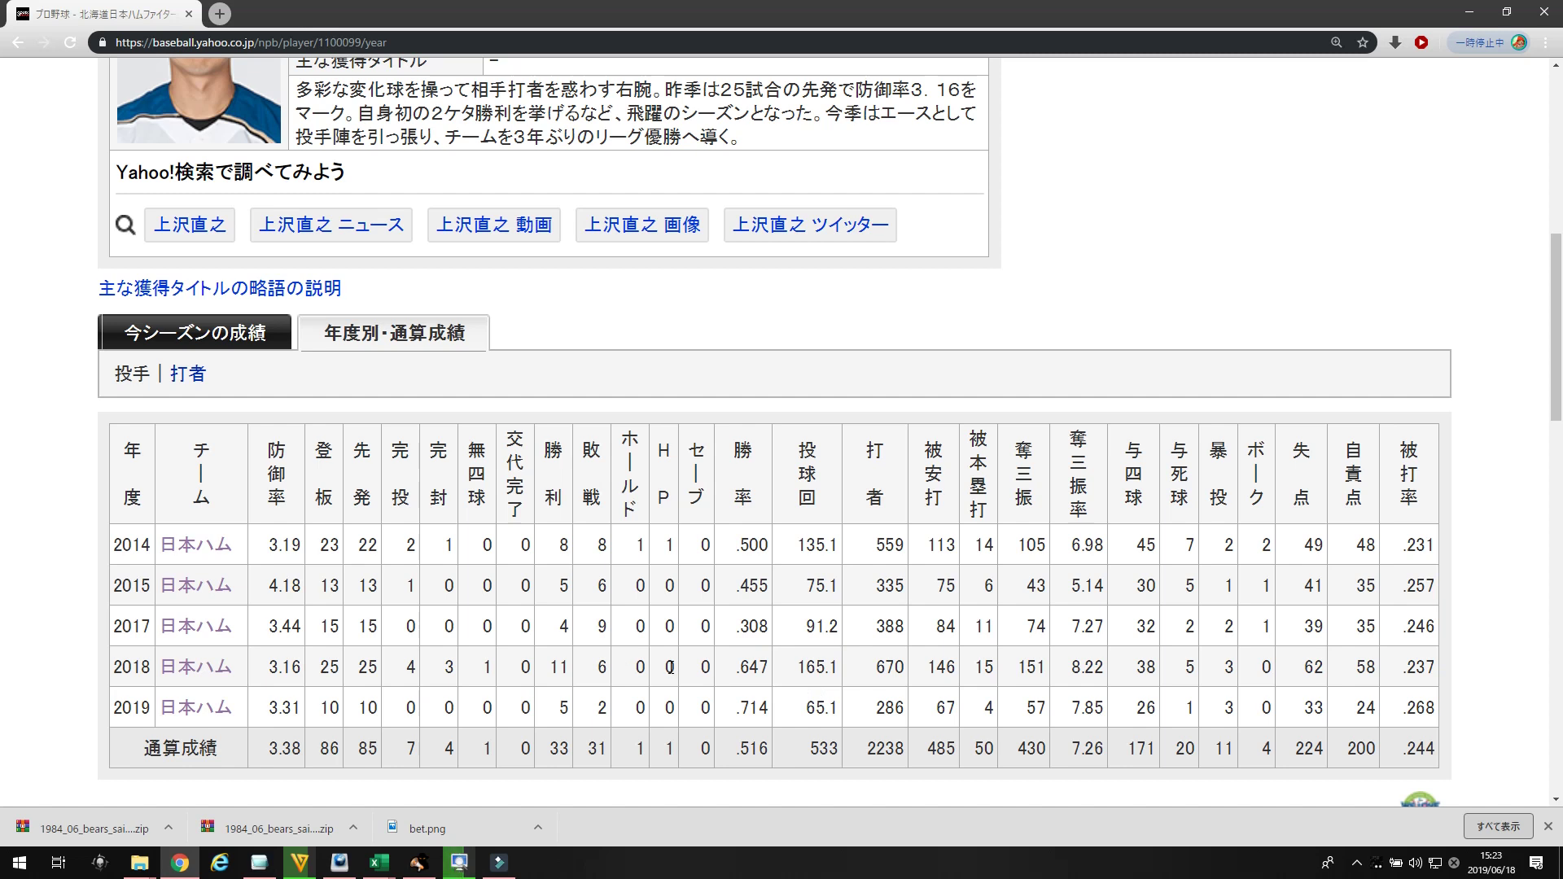
pyautogui.moveTo(727, 673); pyautogui.dragTo(393, 669)
pyautogui.click(393, 669)
# - Go back to the Nippon-Ham–DeNA game preview and open the DeNA starter's player page at his profile
pyautogui.scroll(2, 204, 489)
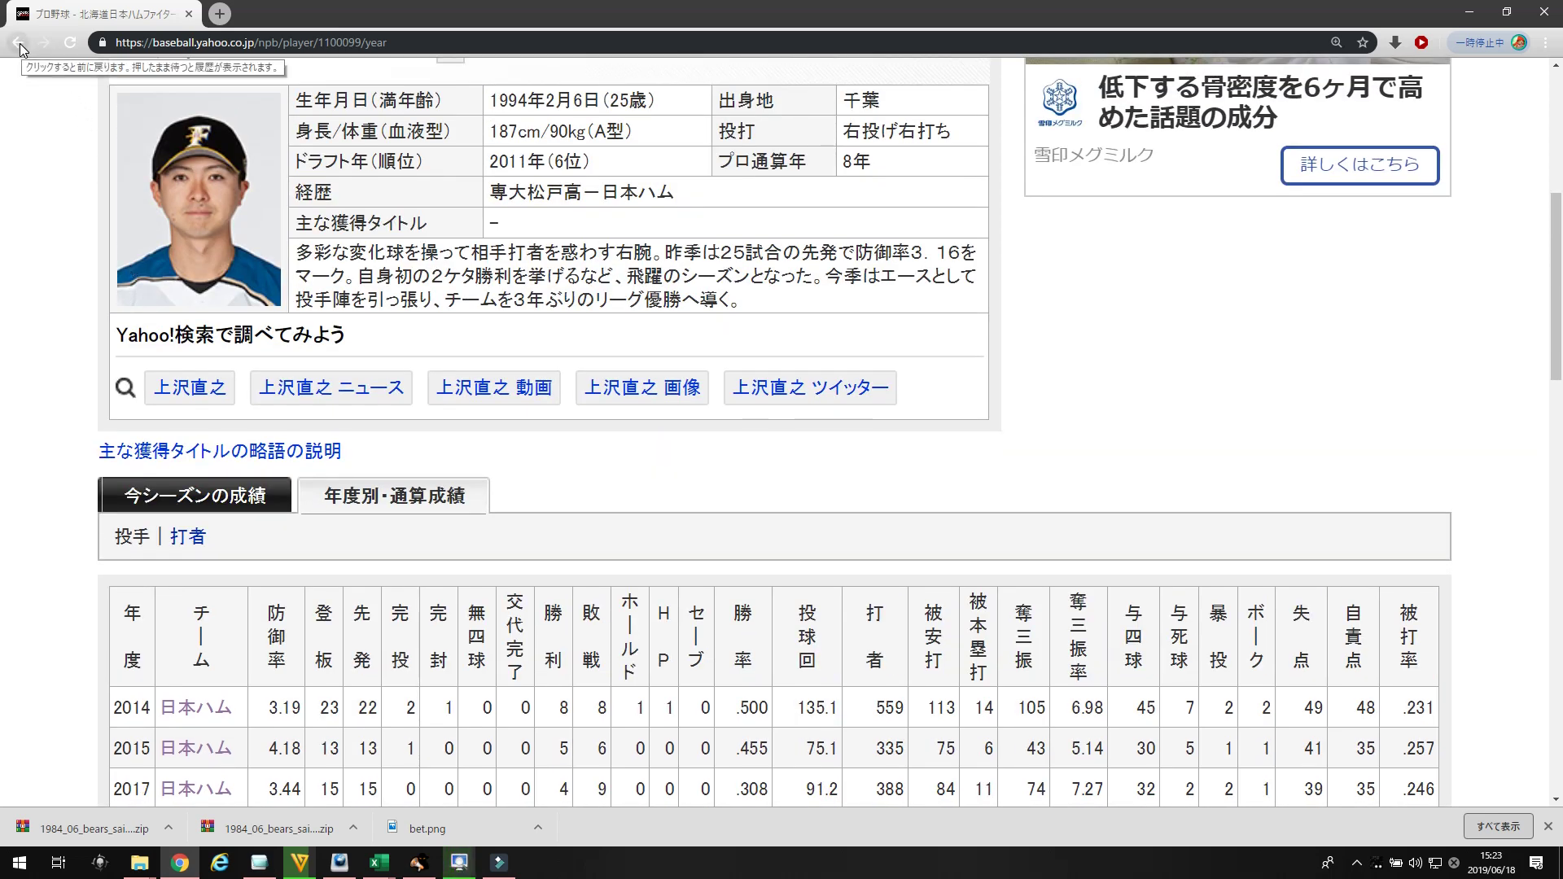
pyautogui.click(19, 43)
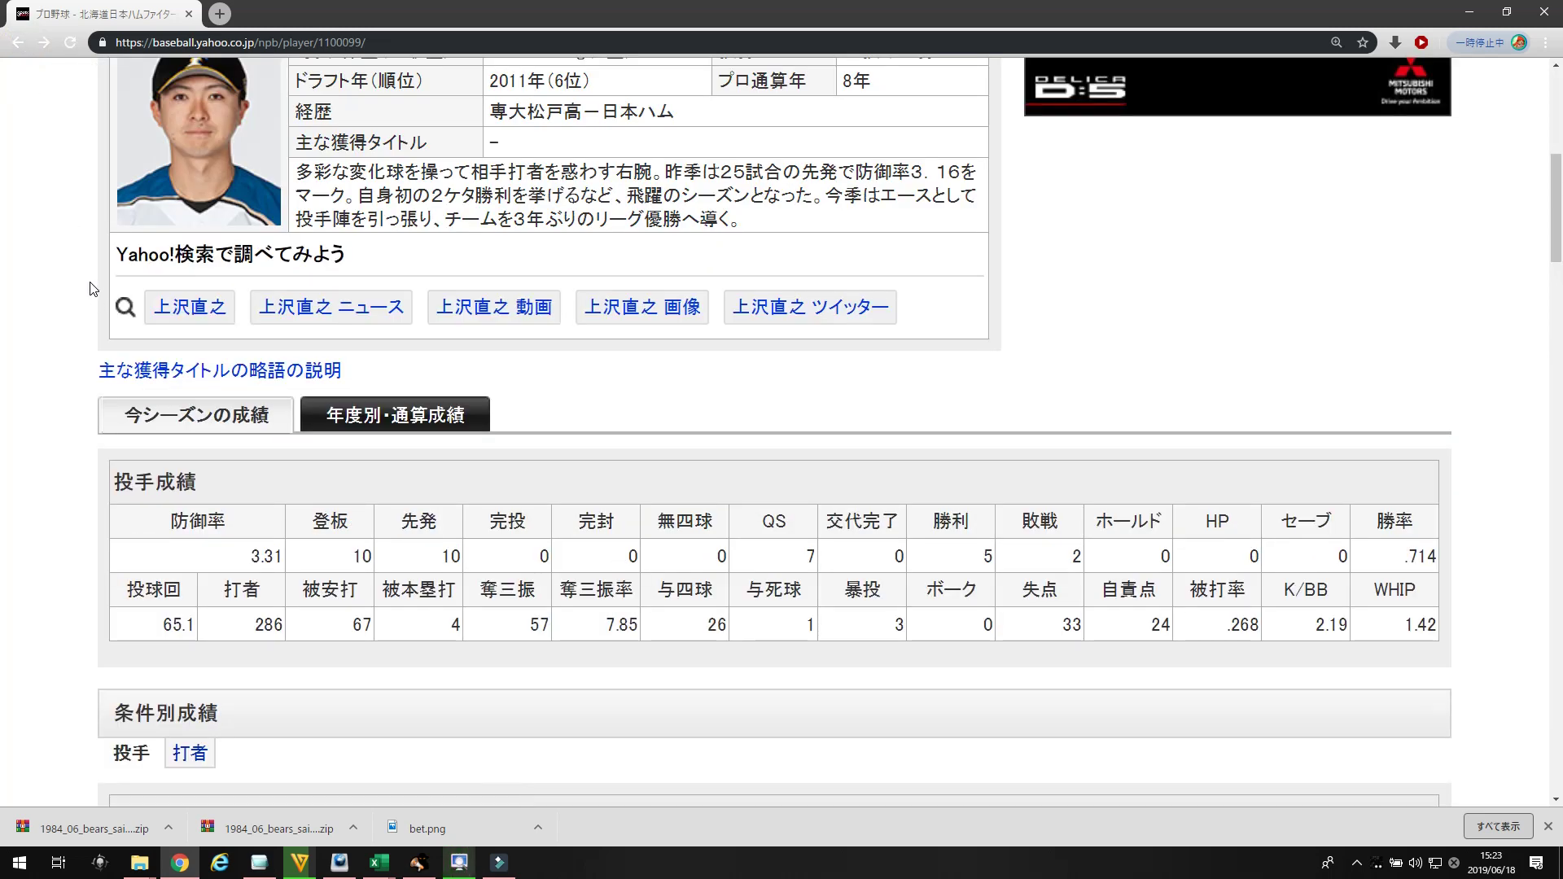
pyautogui.click(20, 43)
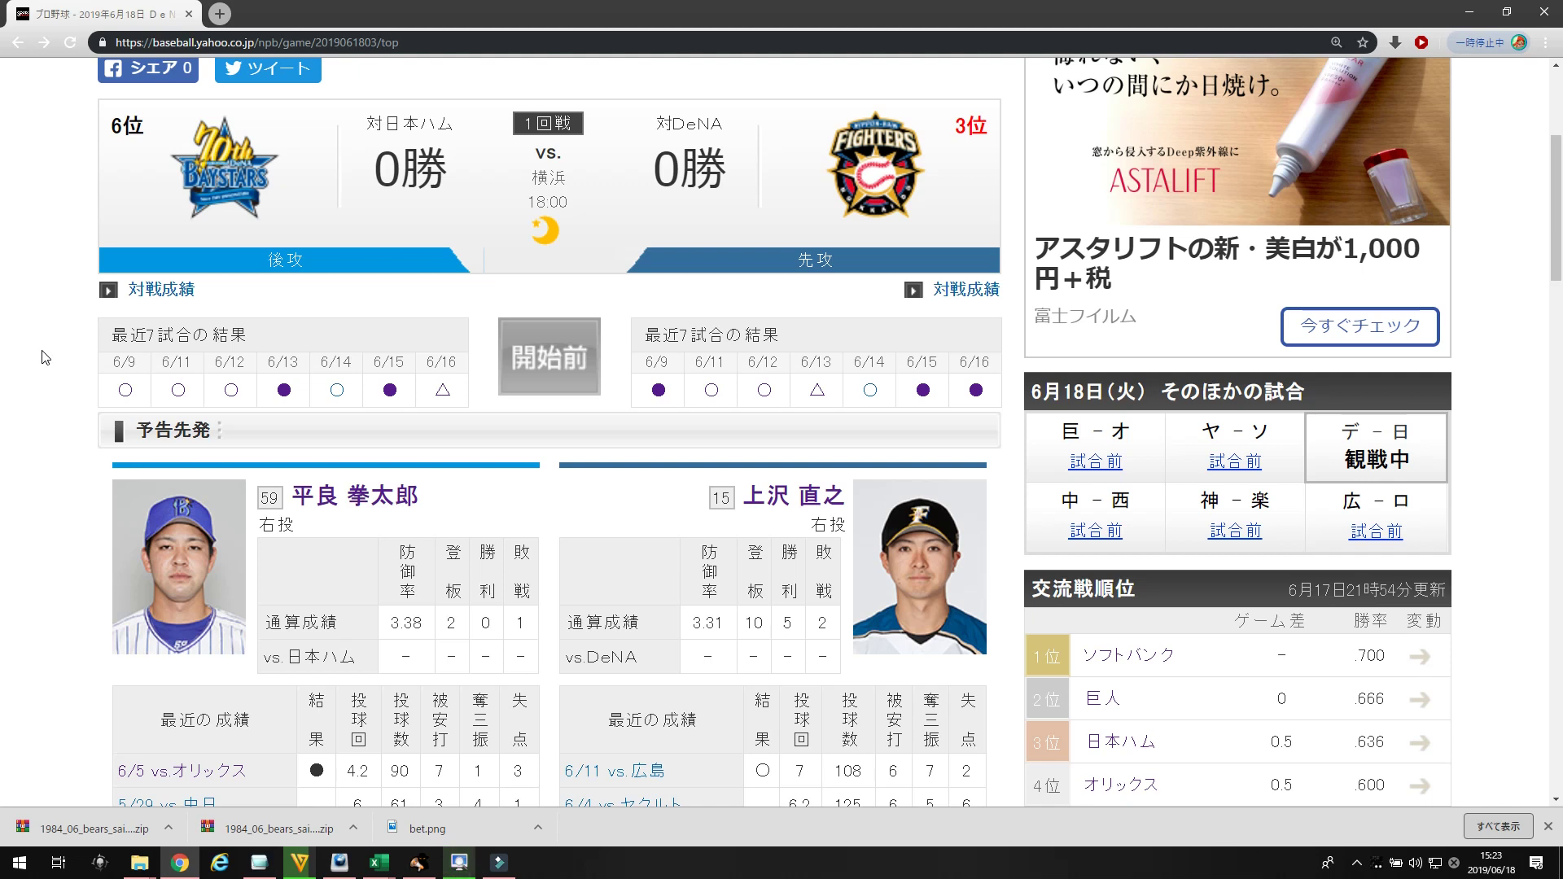
pyautogui.click(350, 497)
pyautogui.scroll(-1, 348, 510)
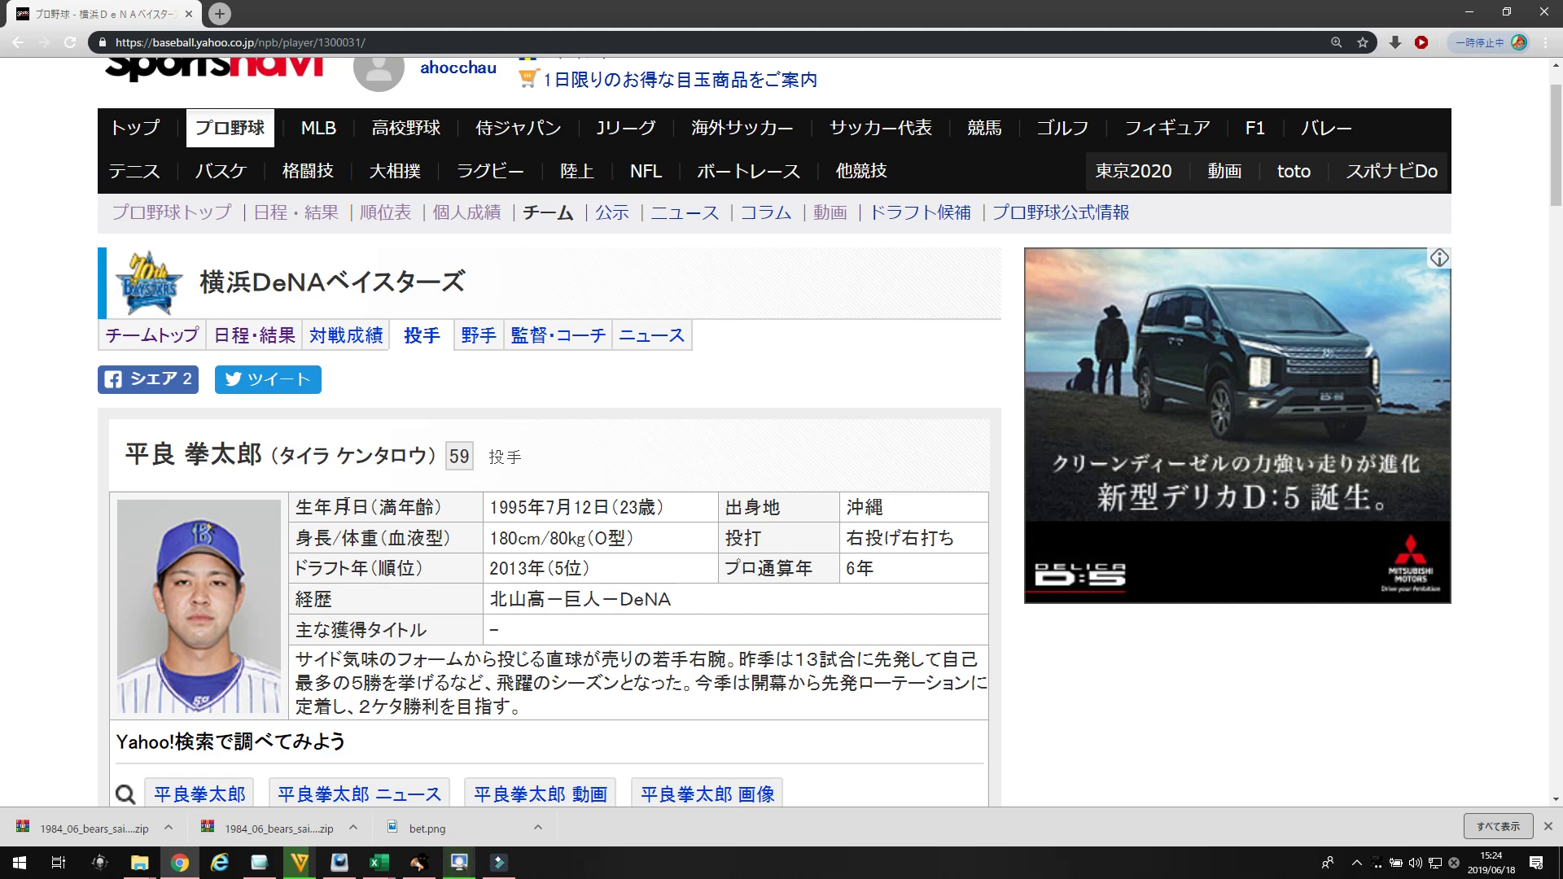
pyautogui.moveTo(122, 453); pyautogui.dragTo(155, 483)
pyautogui.click(154, 482)
# - Show the DeNA starter's yearly and career pitching stats
pyautogui.scroll(-3, 309, 487)
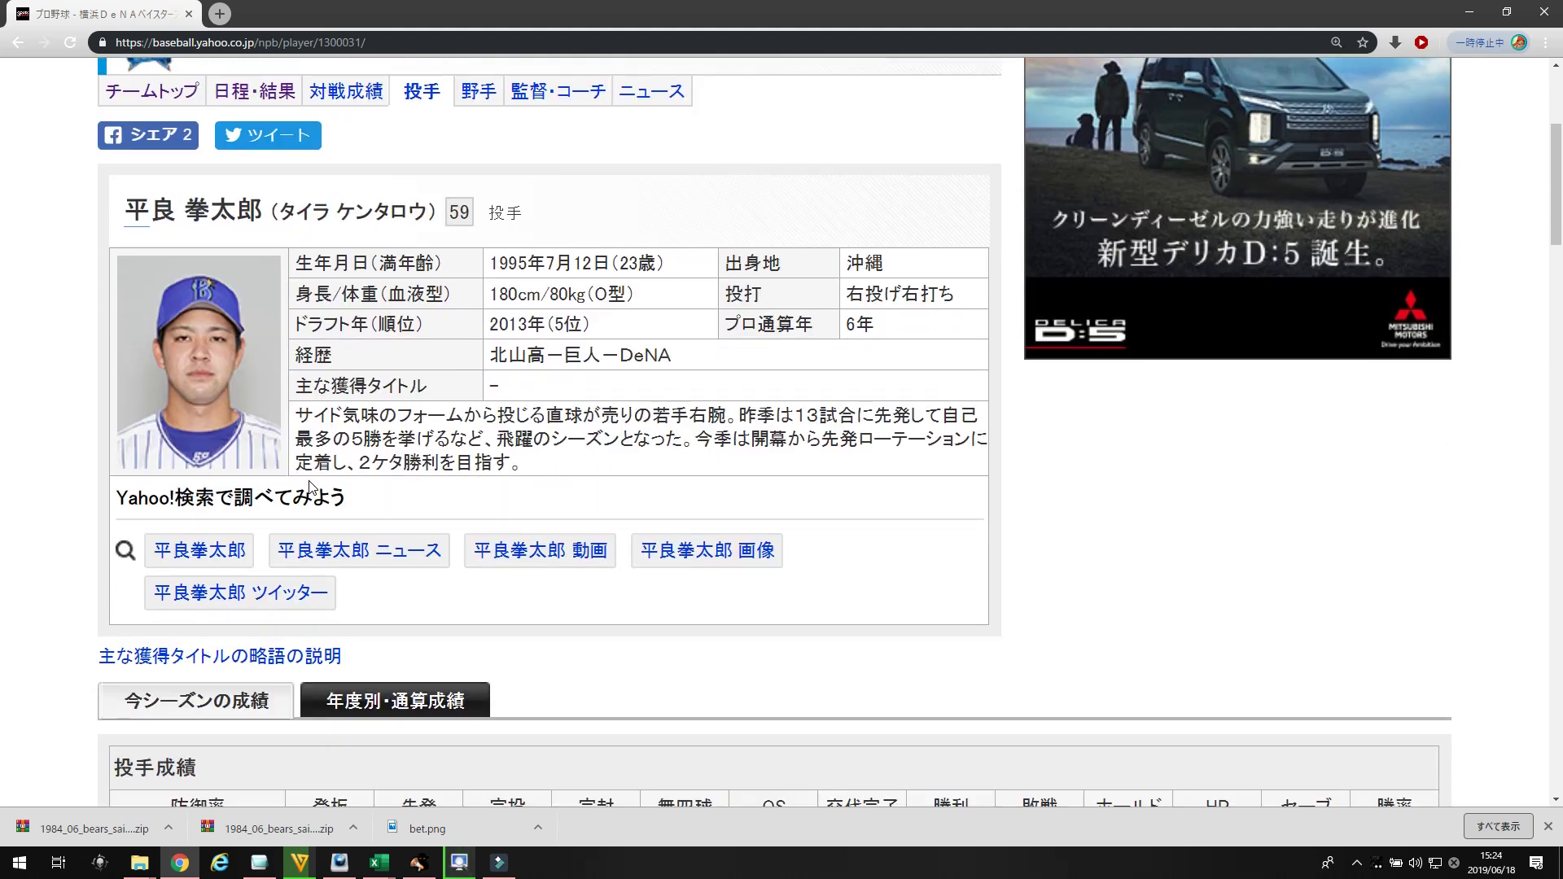
pyautogui.scroll(-1, 326, 580)
pyautogui.click(386, 619)
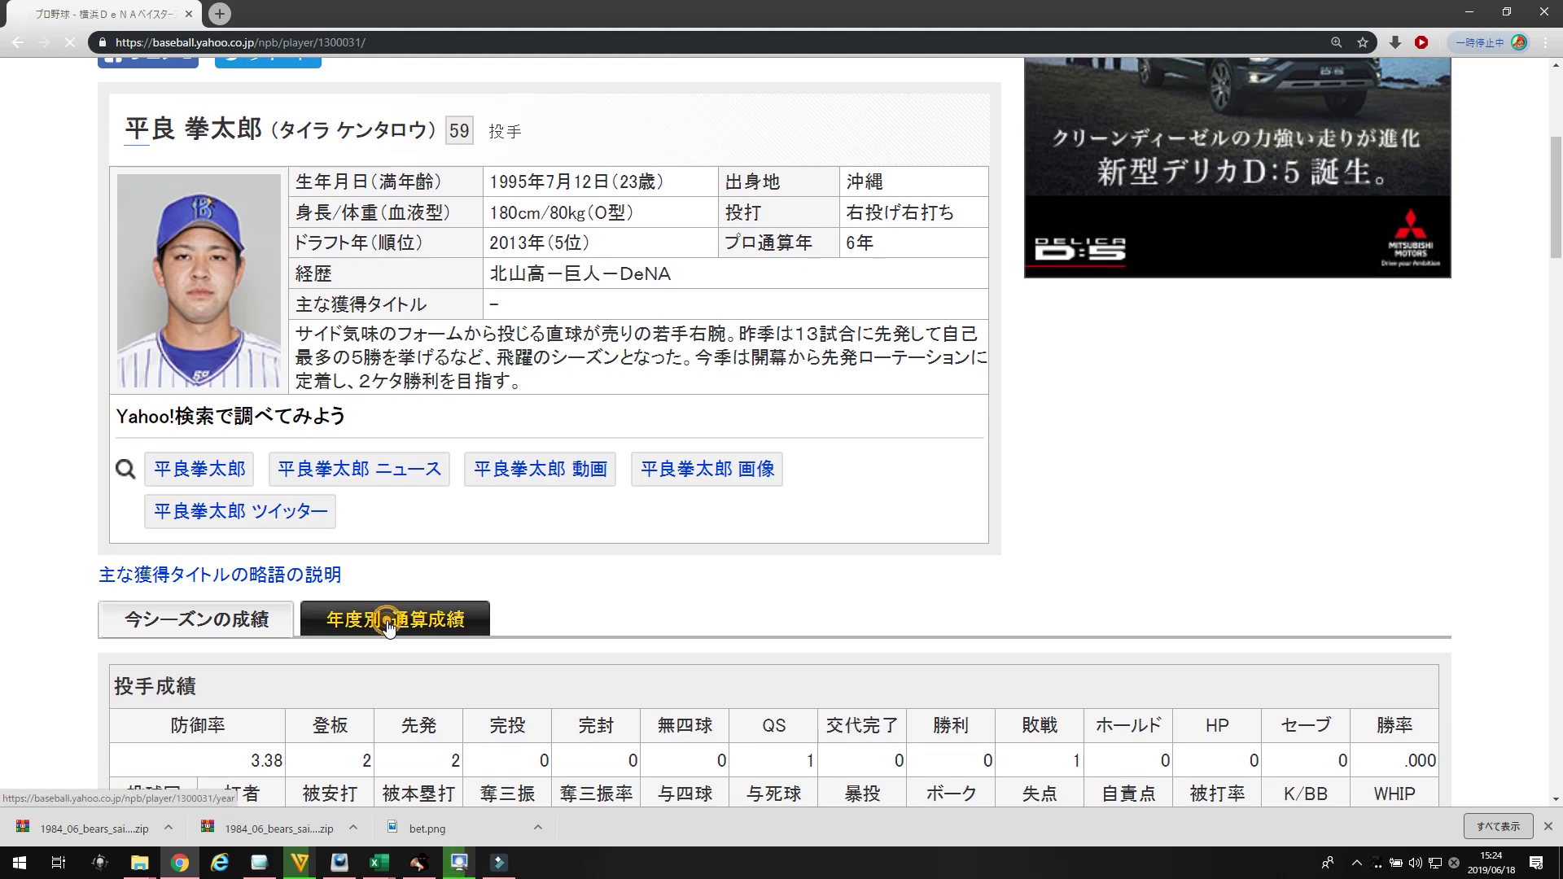
pyautogui.scroll(-5, 388, 625)
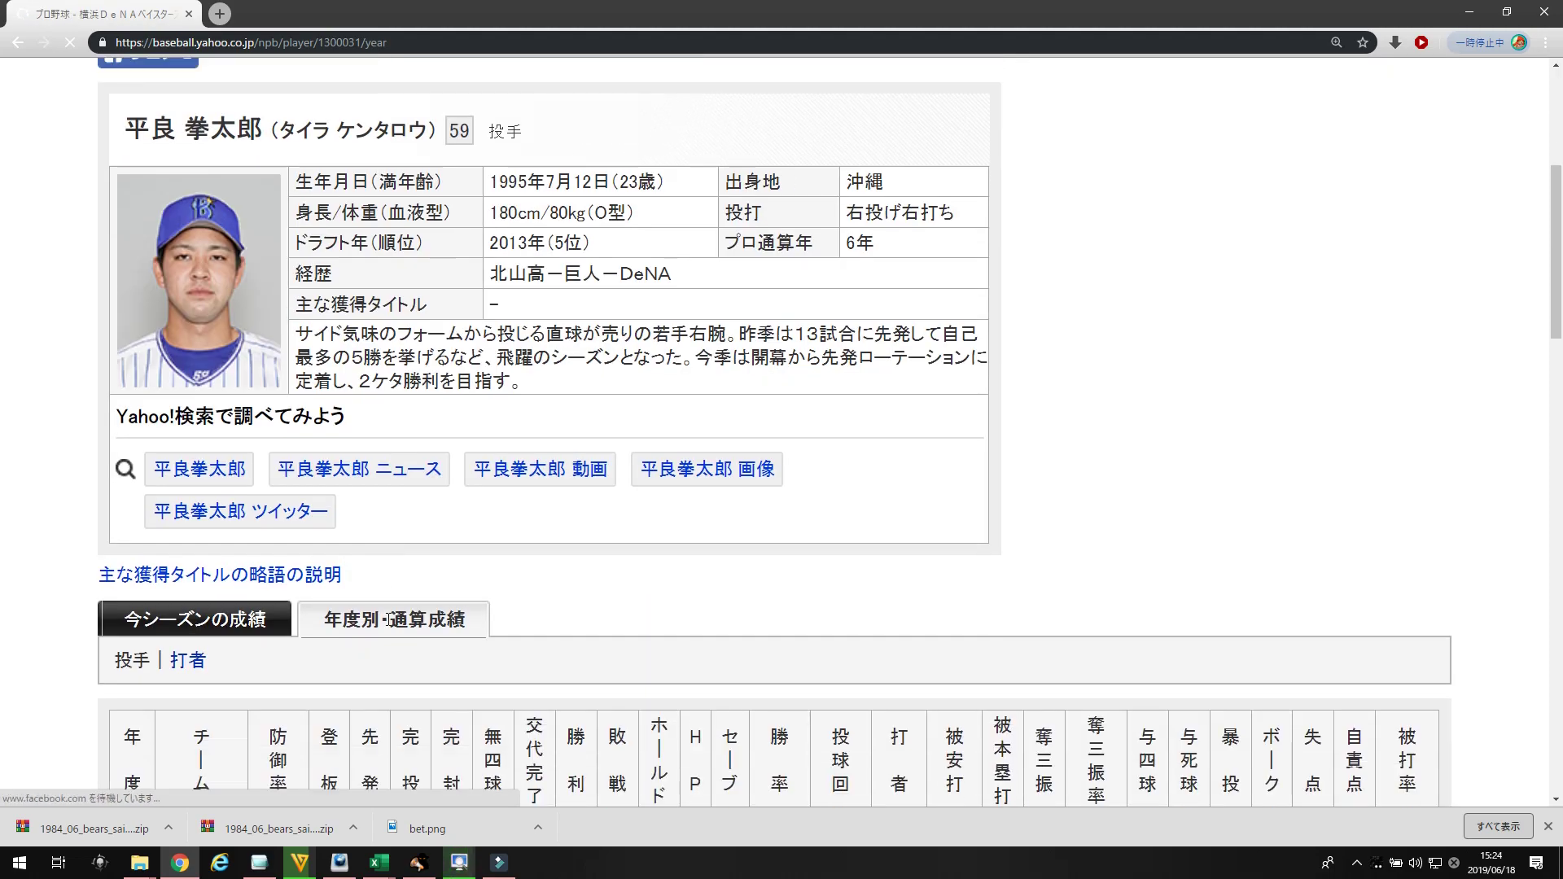
pyautogui.scroll(-3, 388, 625)
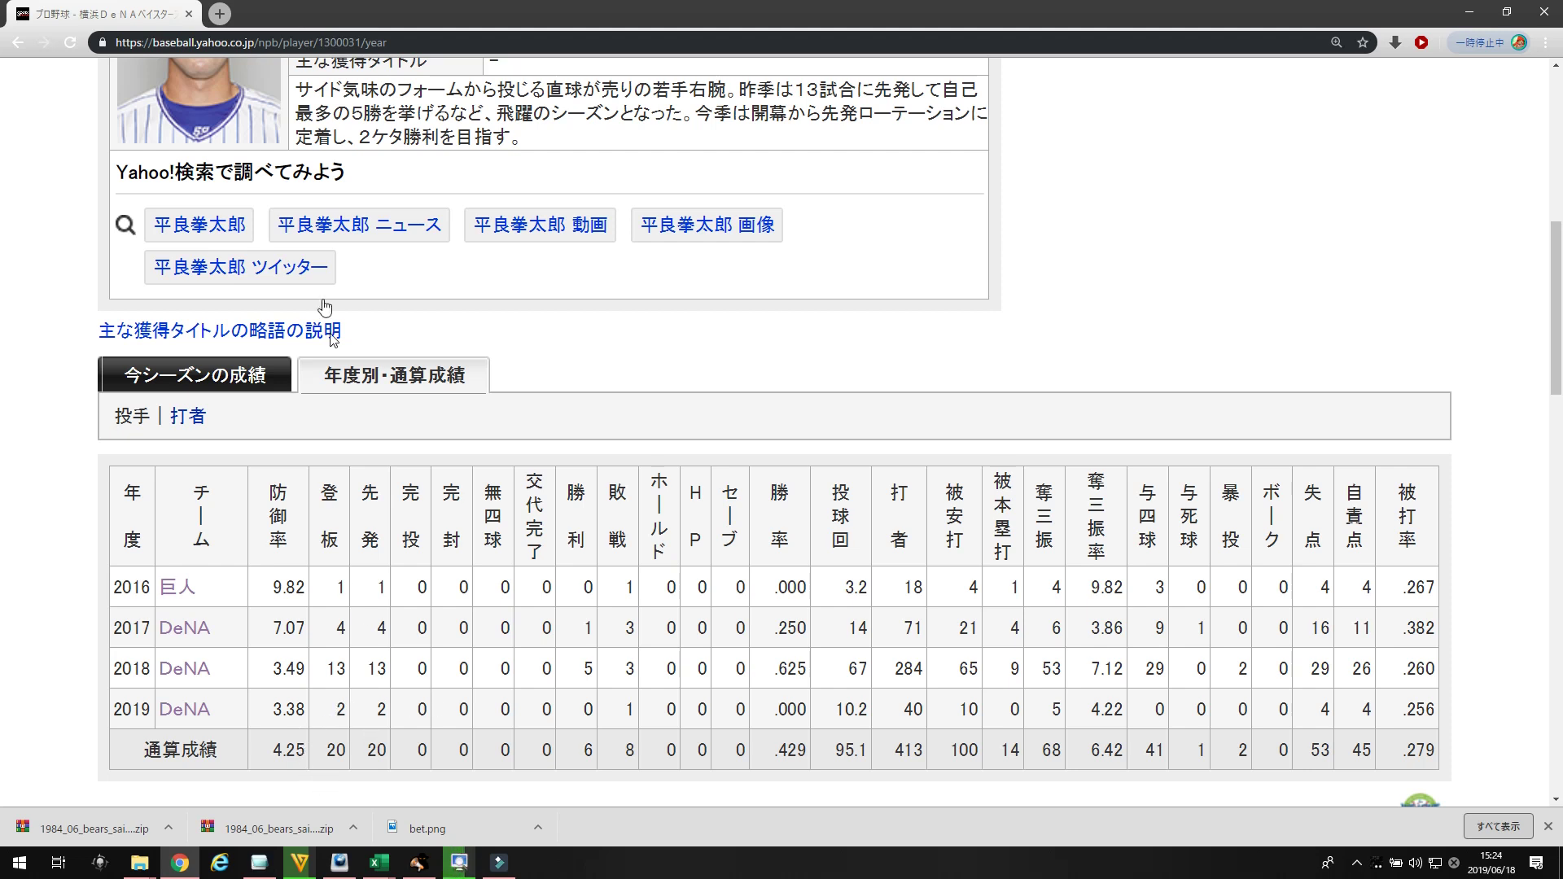
# - Review the DeNA starter's current-season stats and recent games, and return to the game preview
pyautogui.click(18, 42)
pyautogui.scroll(-2, 50, 346)
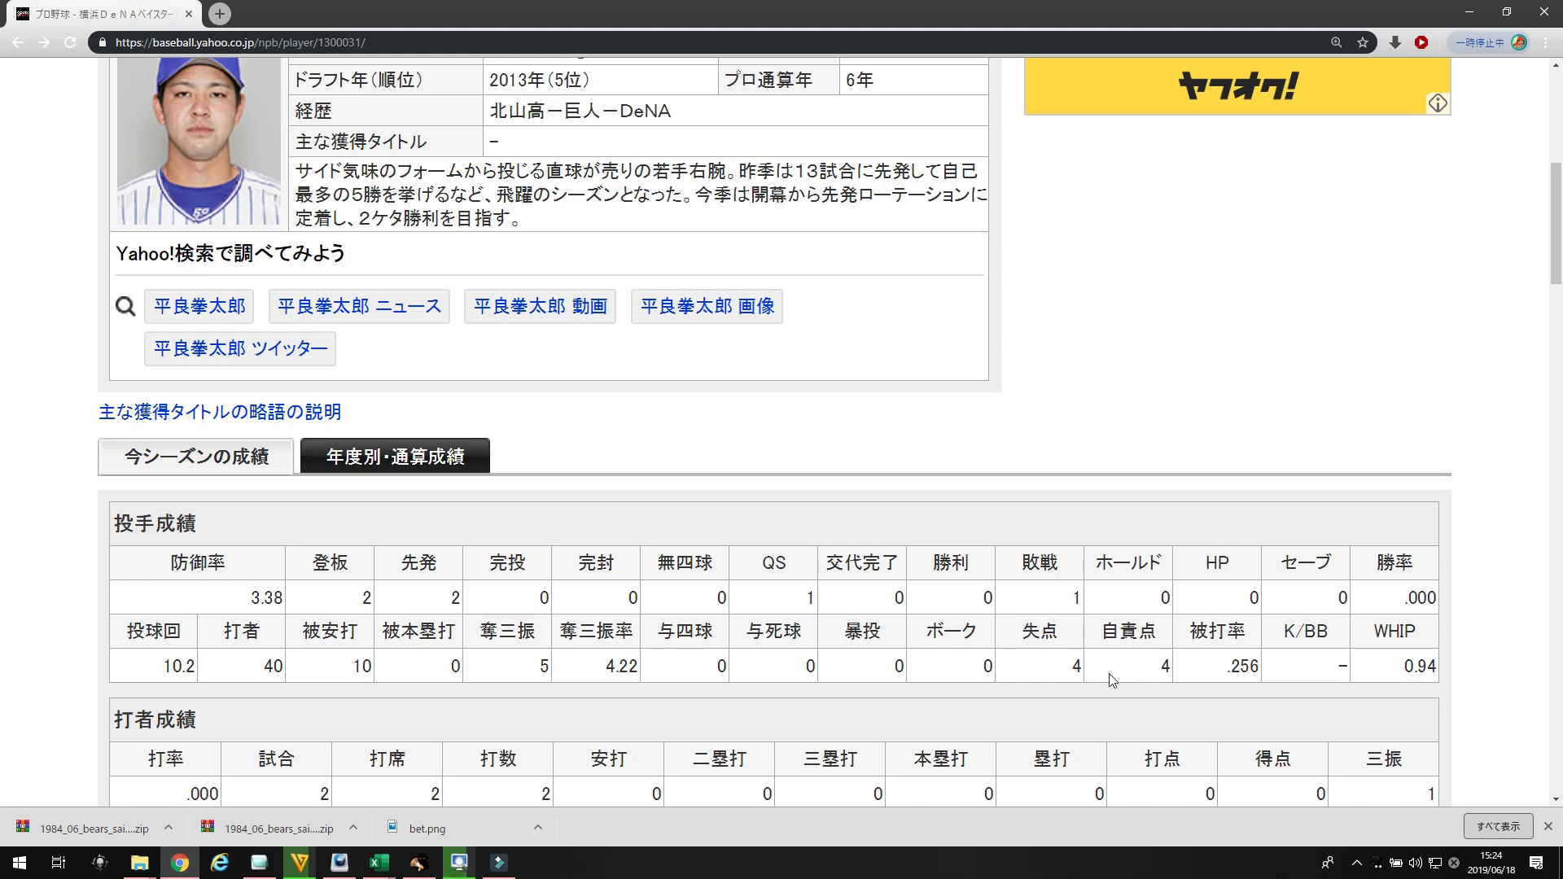
pyautogui.scroll(-7, 259, 612)
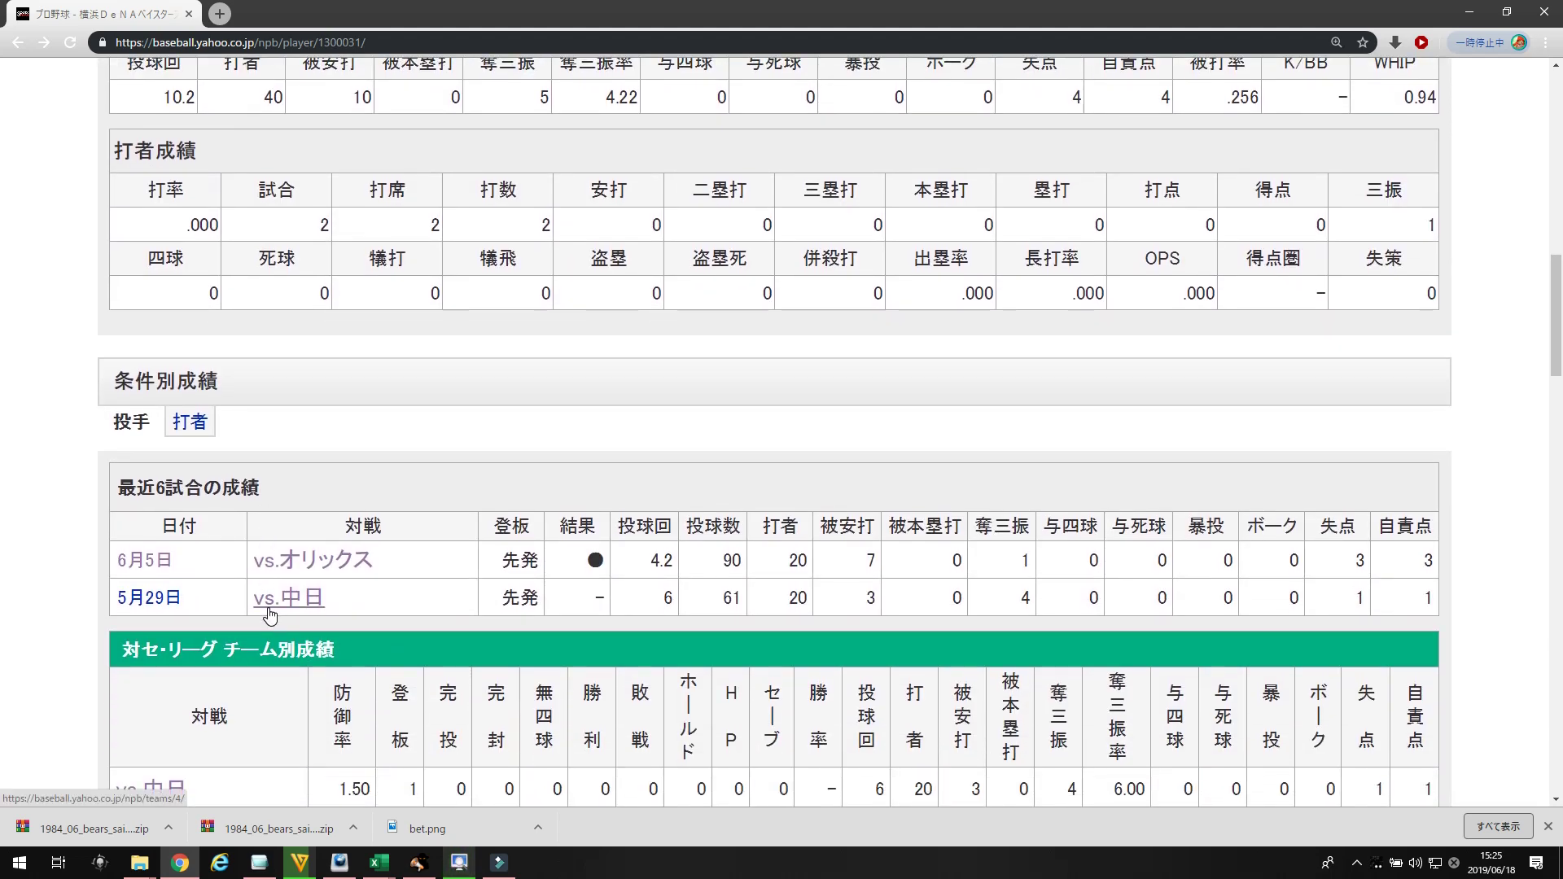
pyautogui.scroll(1, 263, 617)
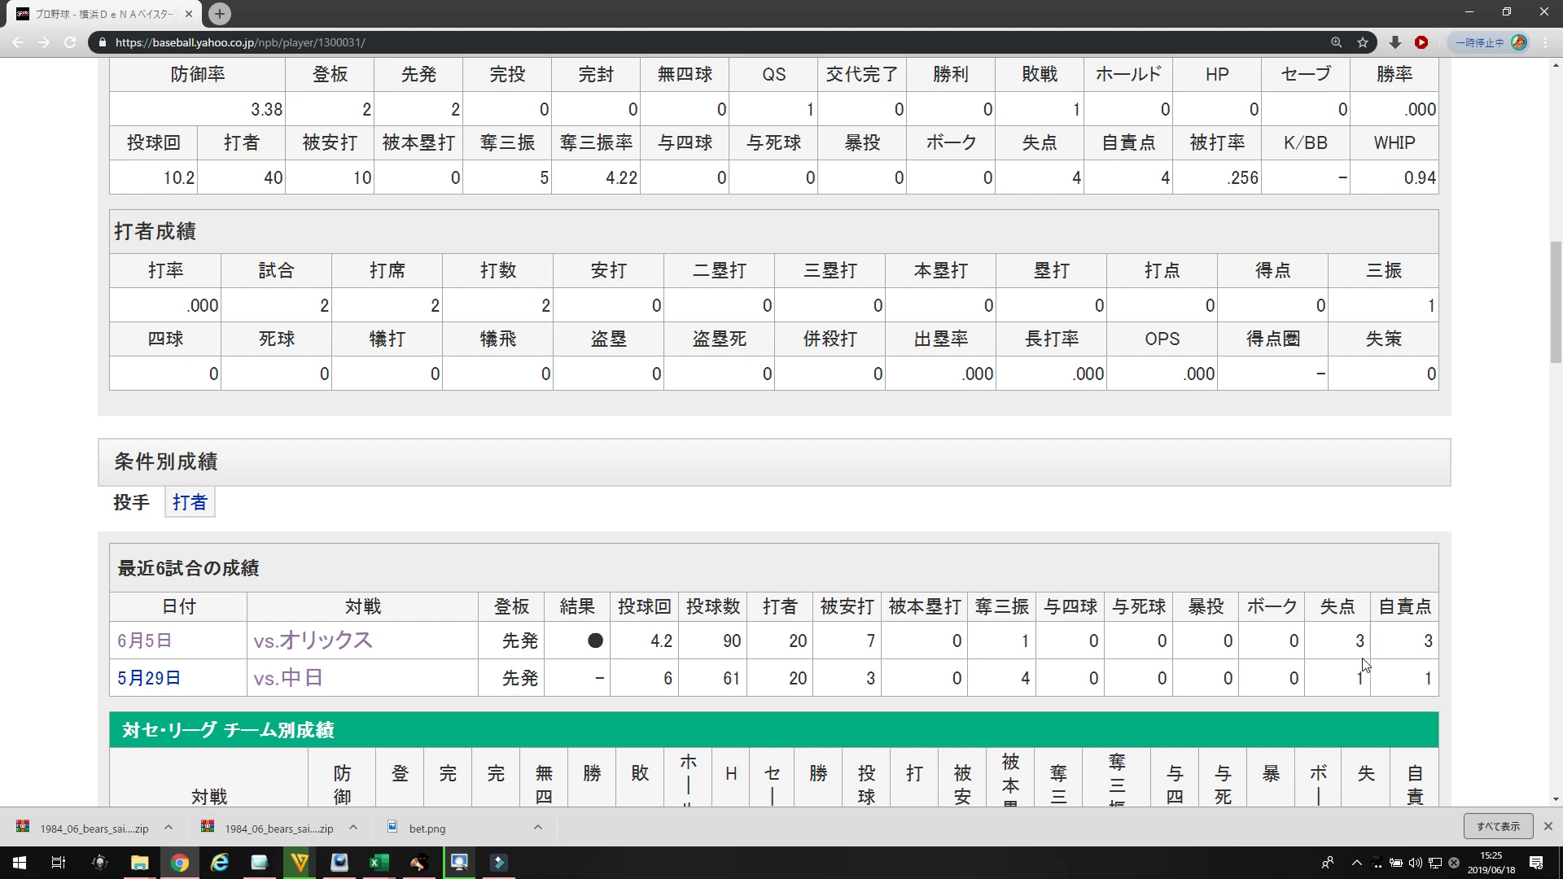
pyautogui.scroll(4, 416, 485)
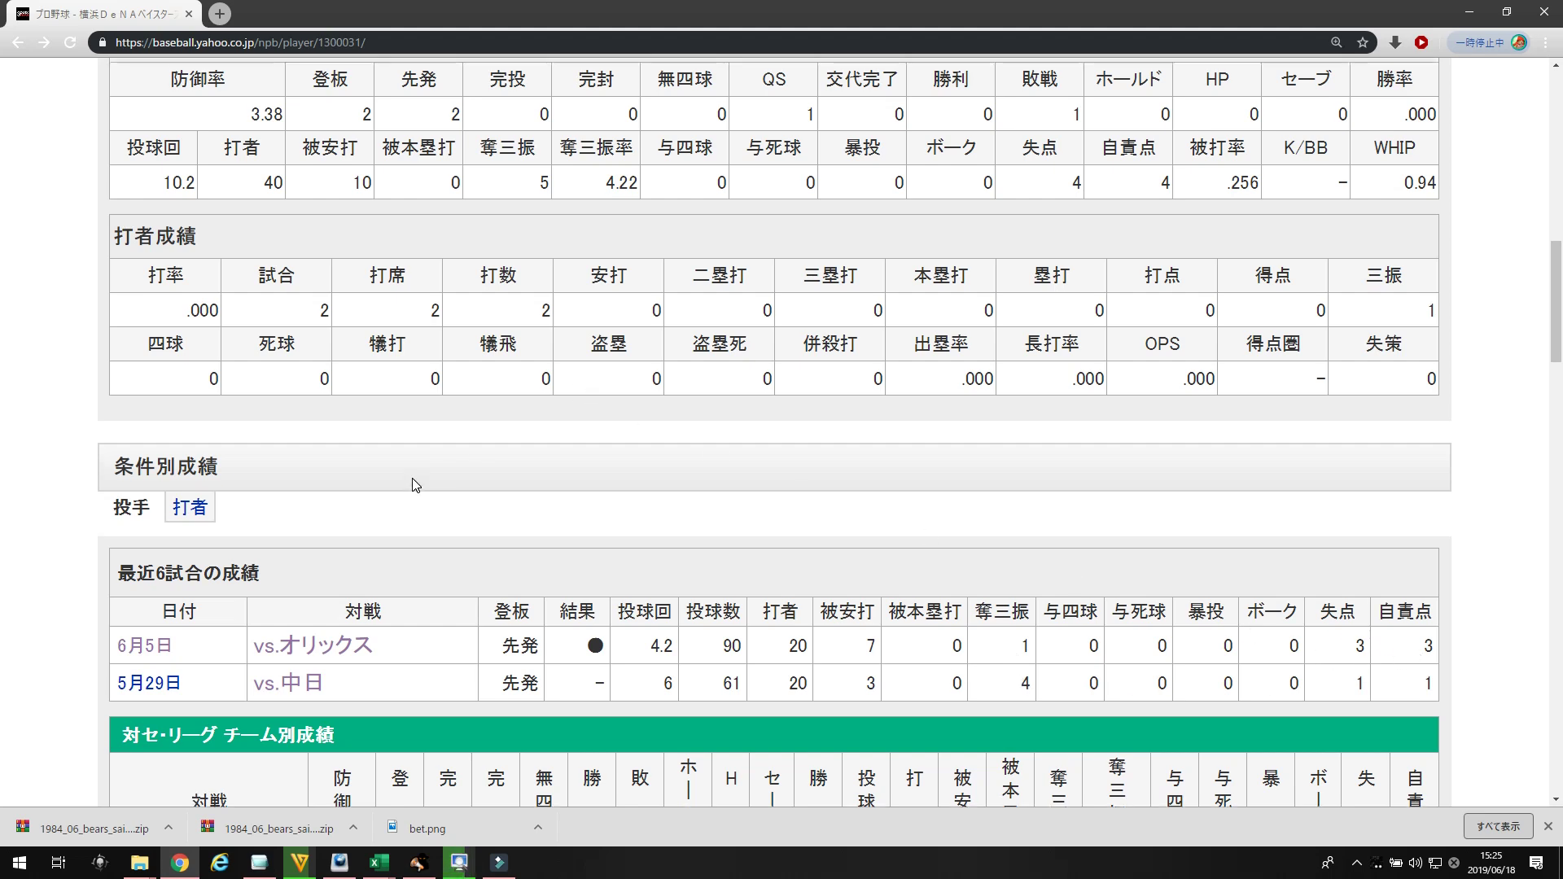
pyautogui.scroll(5, 415, 485)
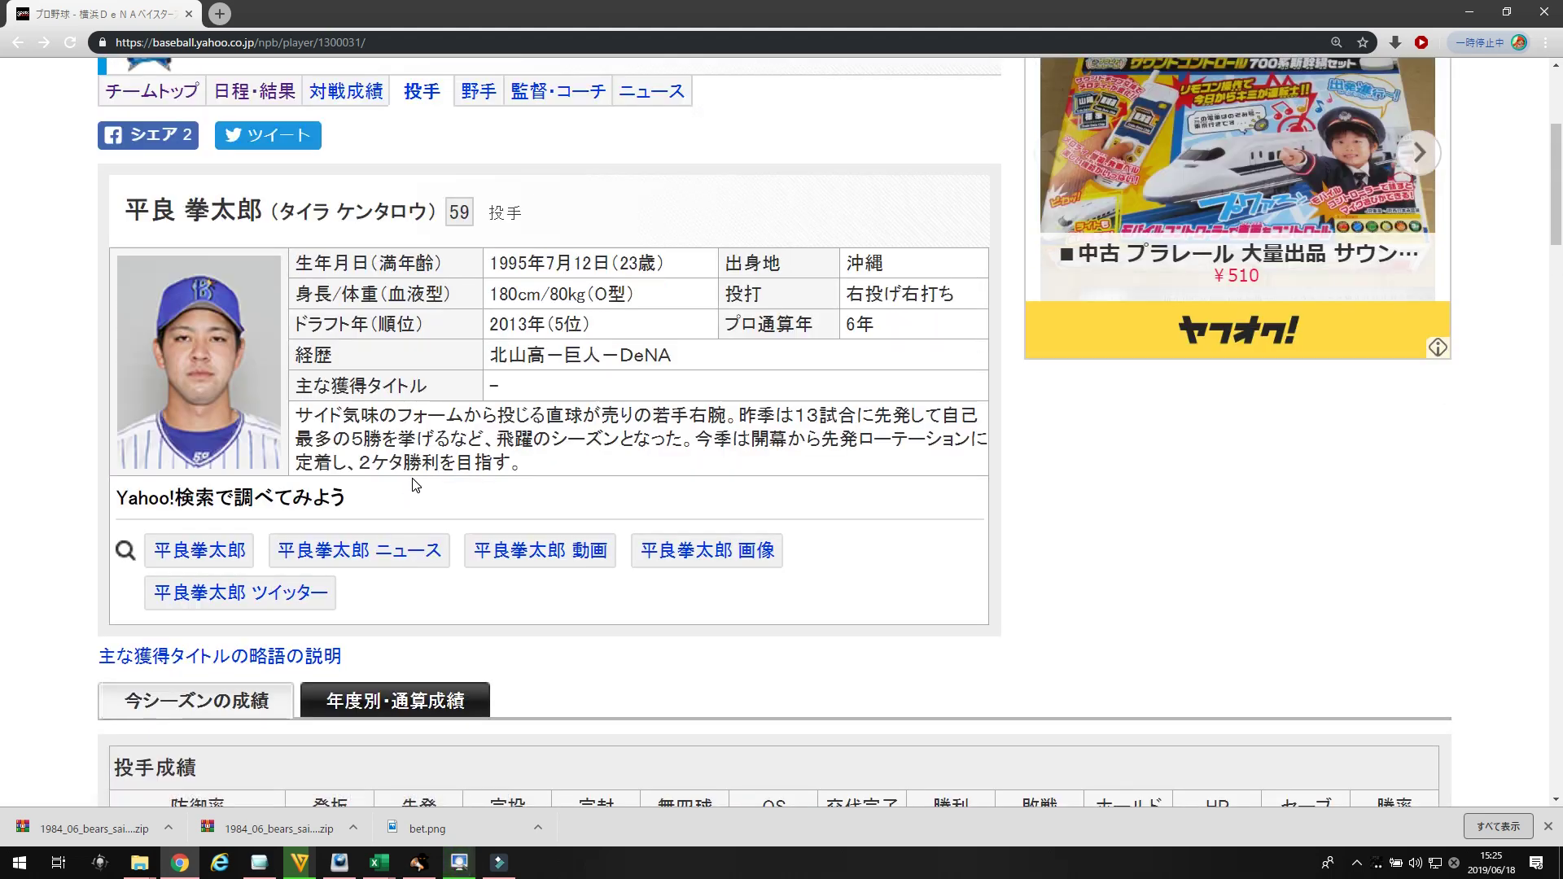
pyautogui.click(20, 49)
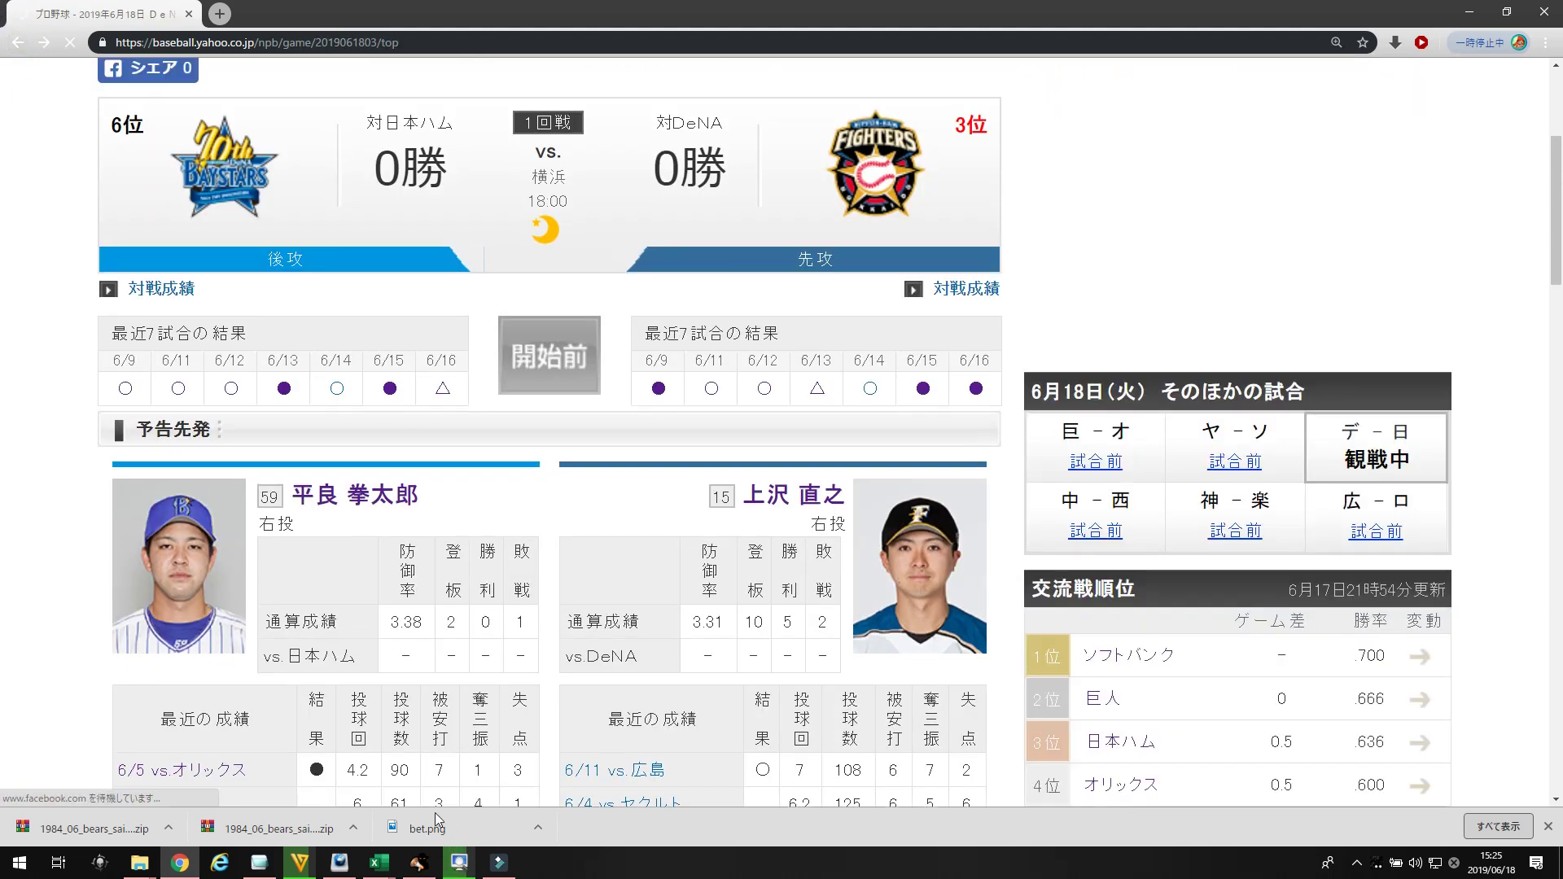
# - Switch to the game_graphs.xls workbook and set the DeNA starter's name to Taira on the matchups sheet
pyautogui.click(378, 863)
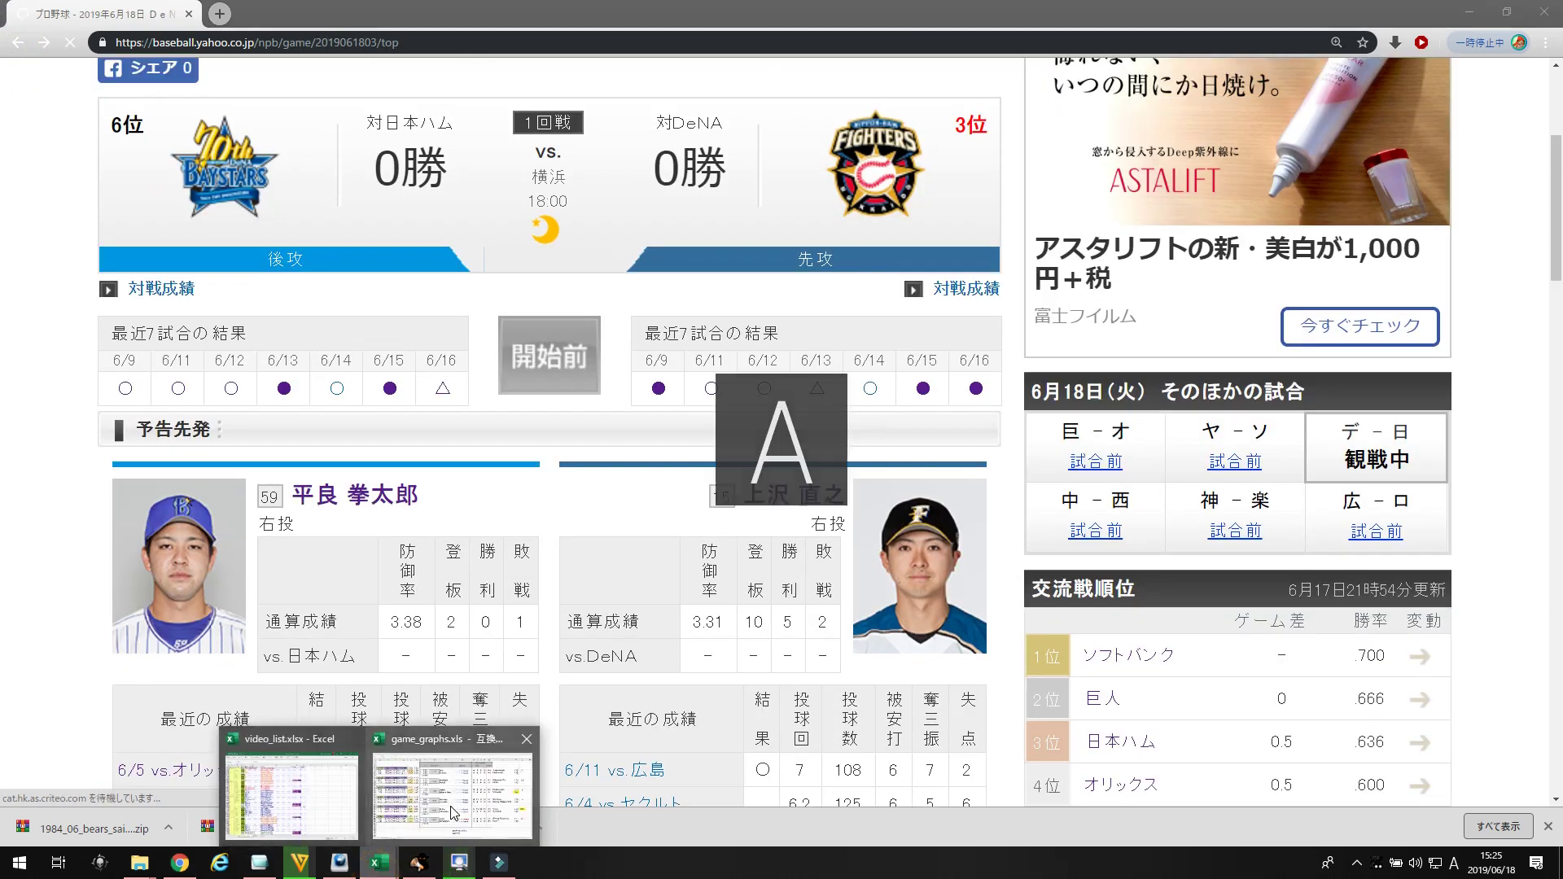
pyautogui.click(453, 811)
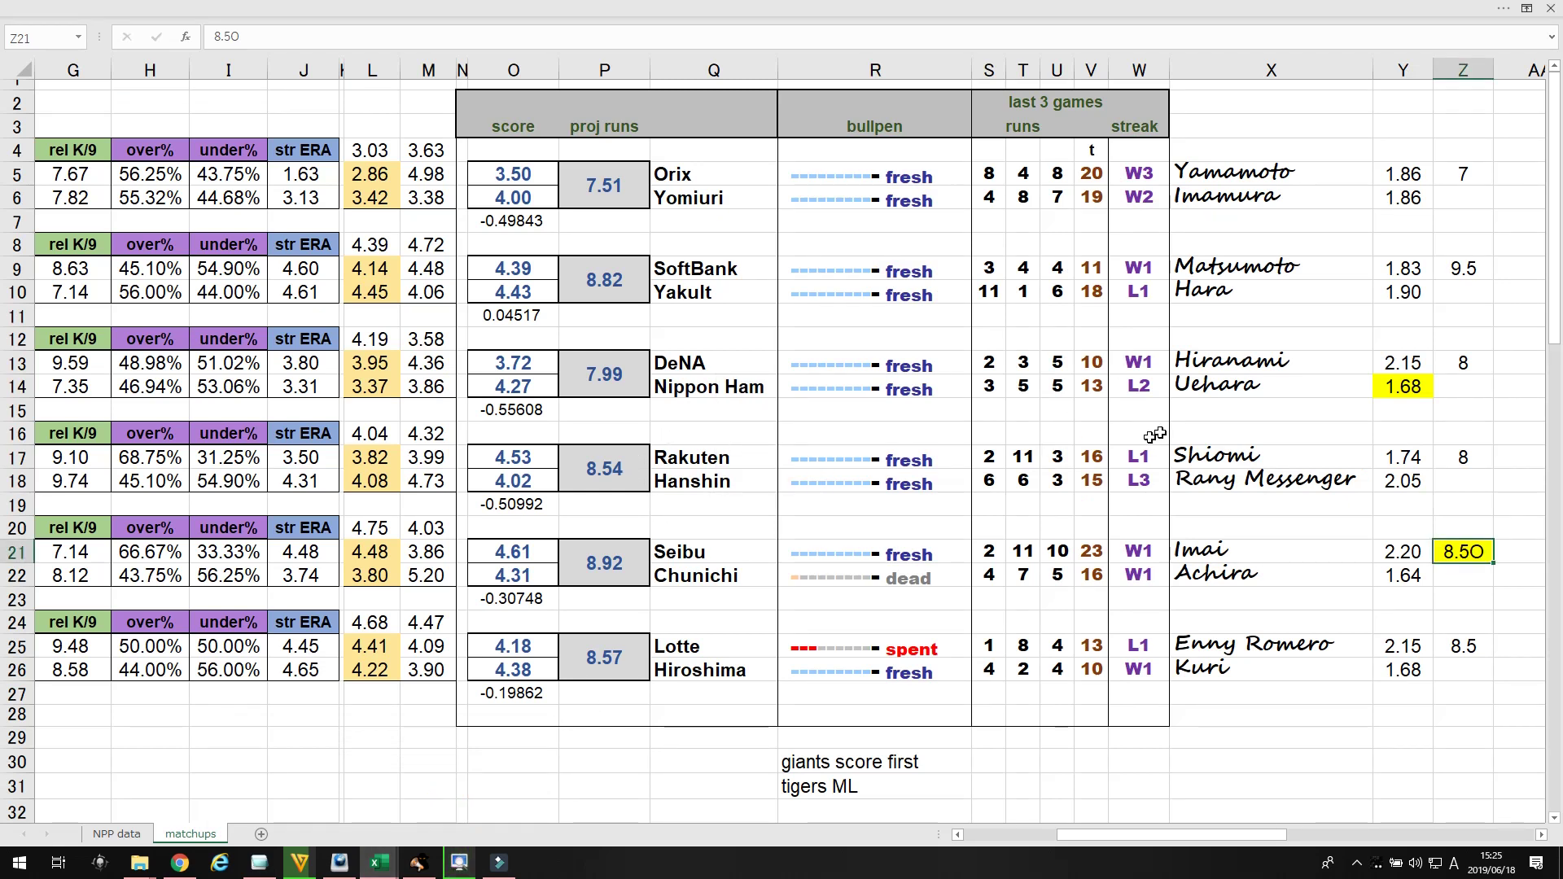
pyautogui.click(1180, 359)
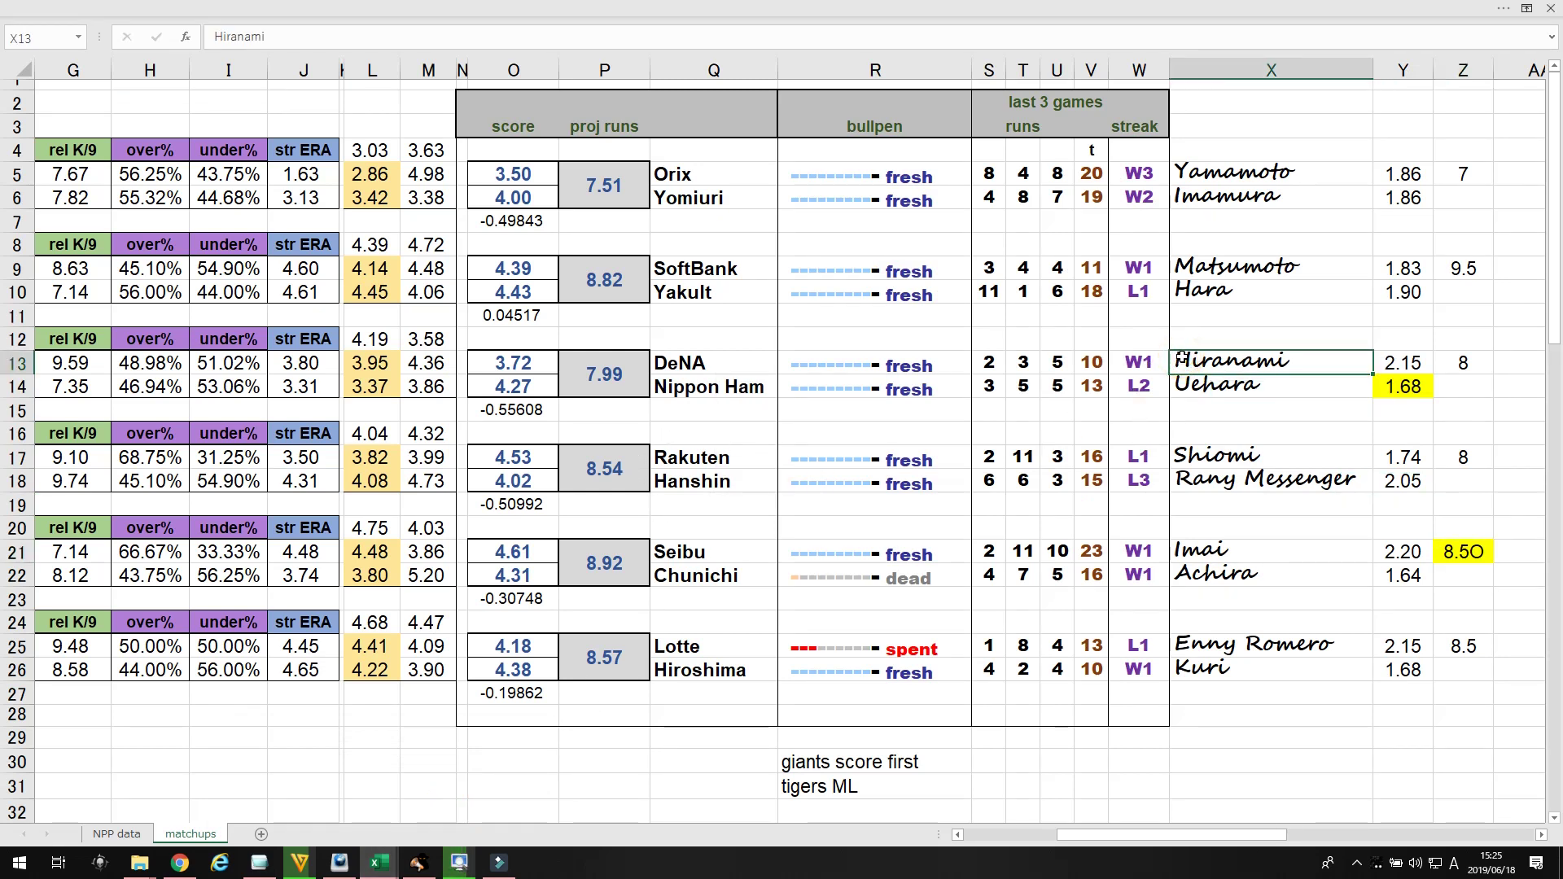
pyautogui.write('Taira')
pyautogui.press('Return')
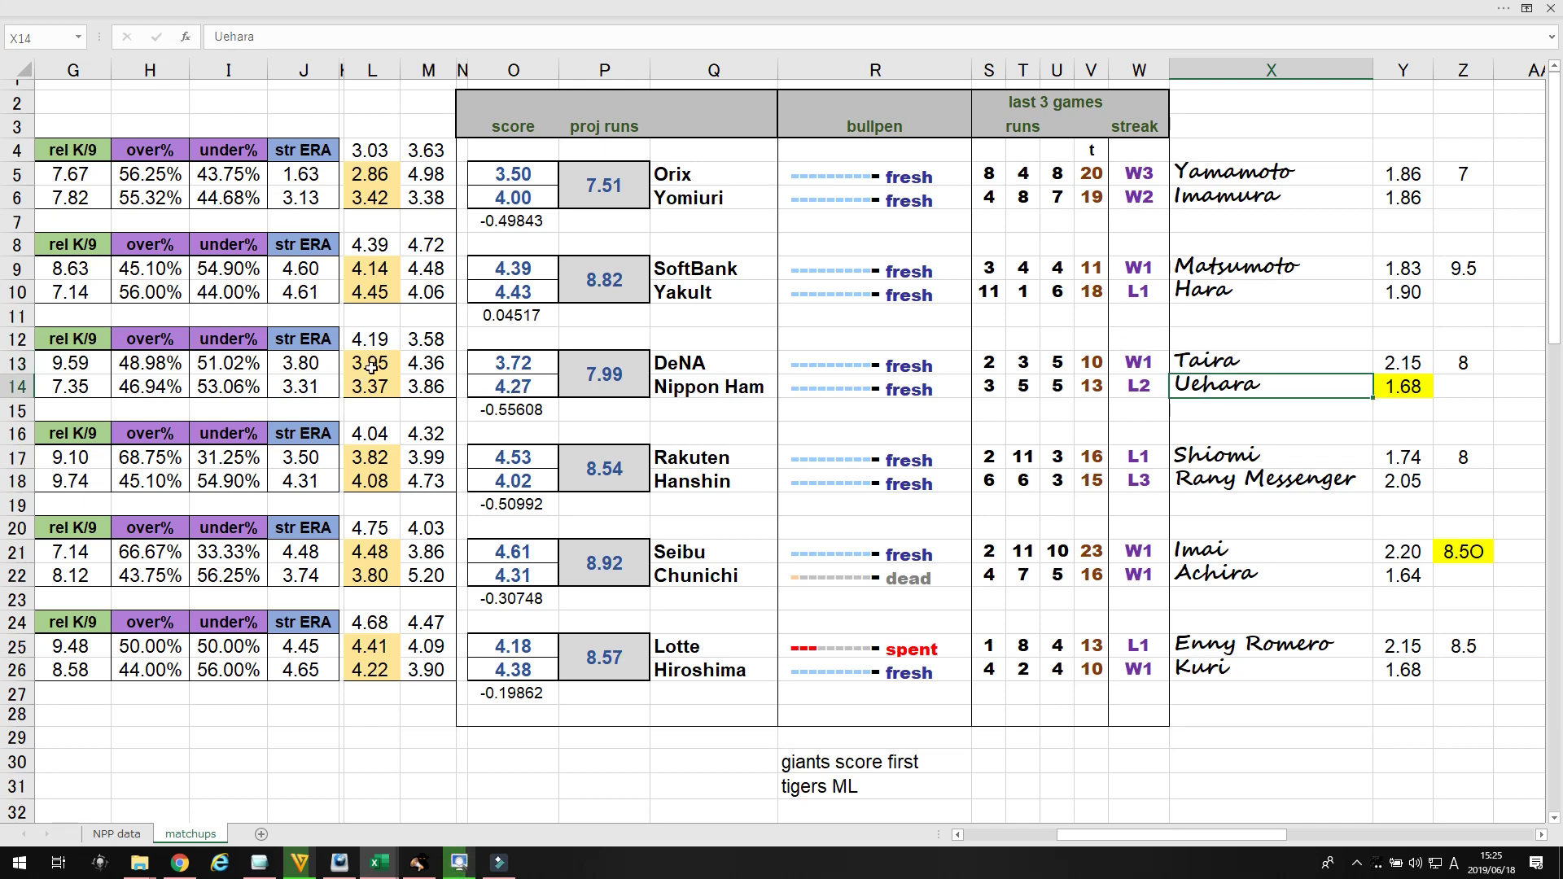
# - Review the Nippon Ham row from its runs scored per game across to its betting odds
pyautogui.click(85, 386)
pyautogui.press('Left')
pyautogui.press('Left')
pyautogui.press('Left')
pyautogui.press('Left')
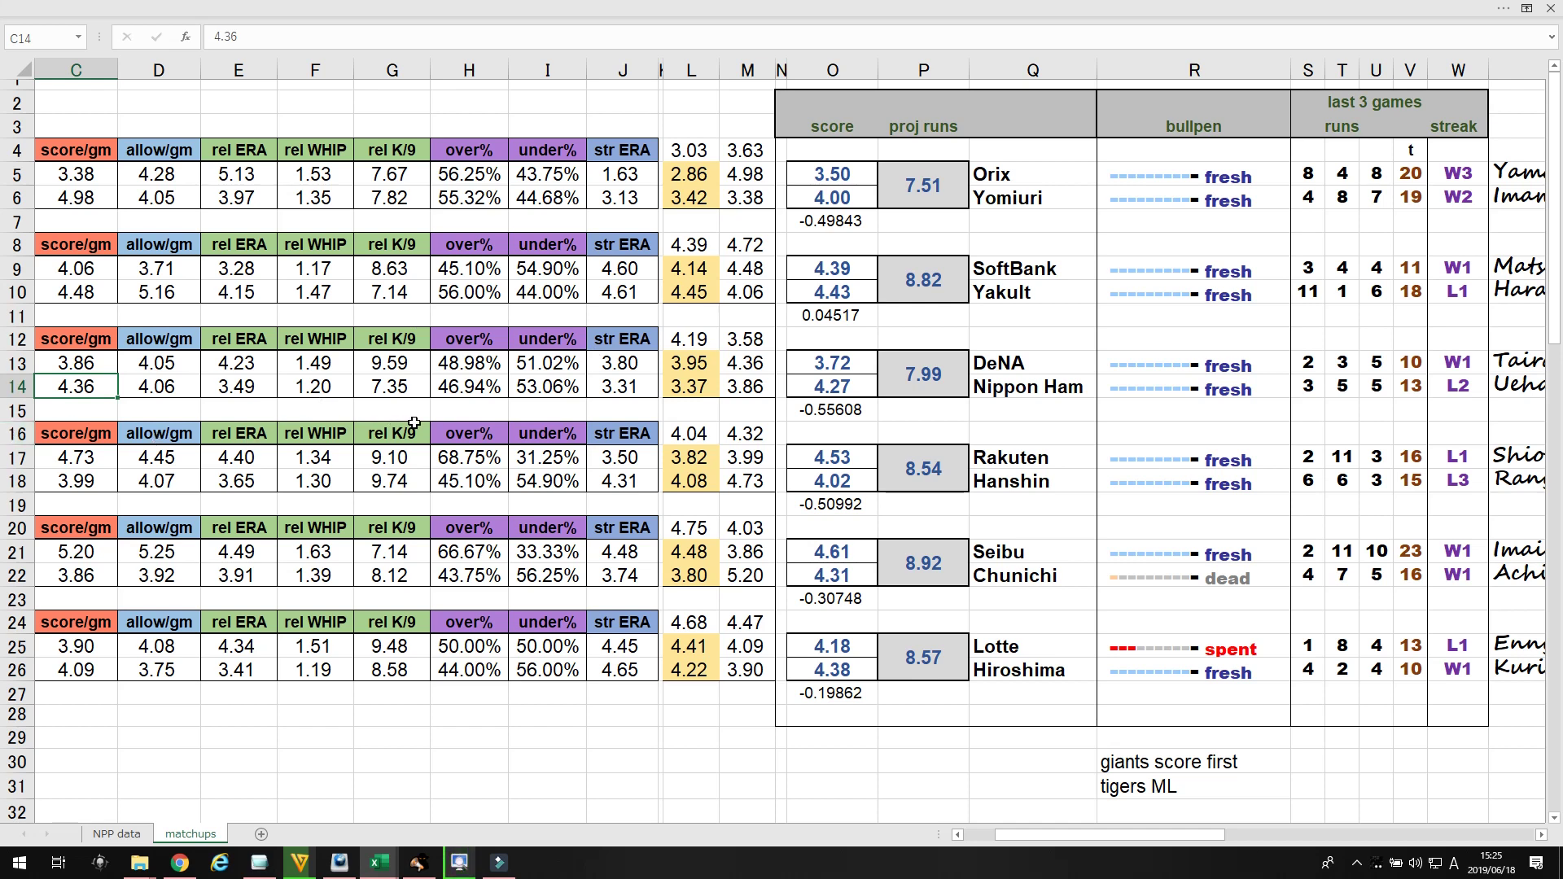
pyautogui.press('Right')
pyautogui.press('Right')
pyautogui.press('Right')
pyautogui.press('Right')
pyautogui.press('Right')
pyautogui.press('Right')
pyautogui.press('Right')
pyautogui.press('Right')
pyautogui.press('Right')
pyautogui.press('Right')
pyautogui.press('Right')
pyautogui.press('Right')
pyautogui.press('Right')
pyautogui.press('Right')
pyautogui.press('Right')
pyautogui.press('Right')
pyautogui.press('Right')
pyautogui.press('Right')
pyautogui.press('Right')
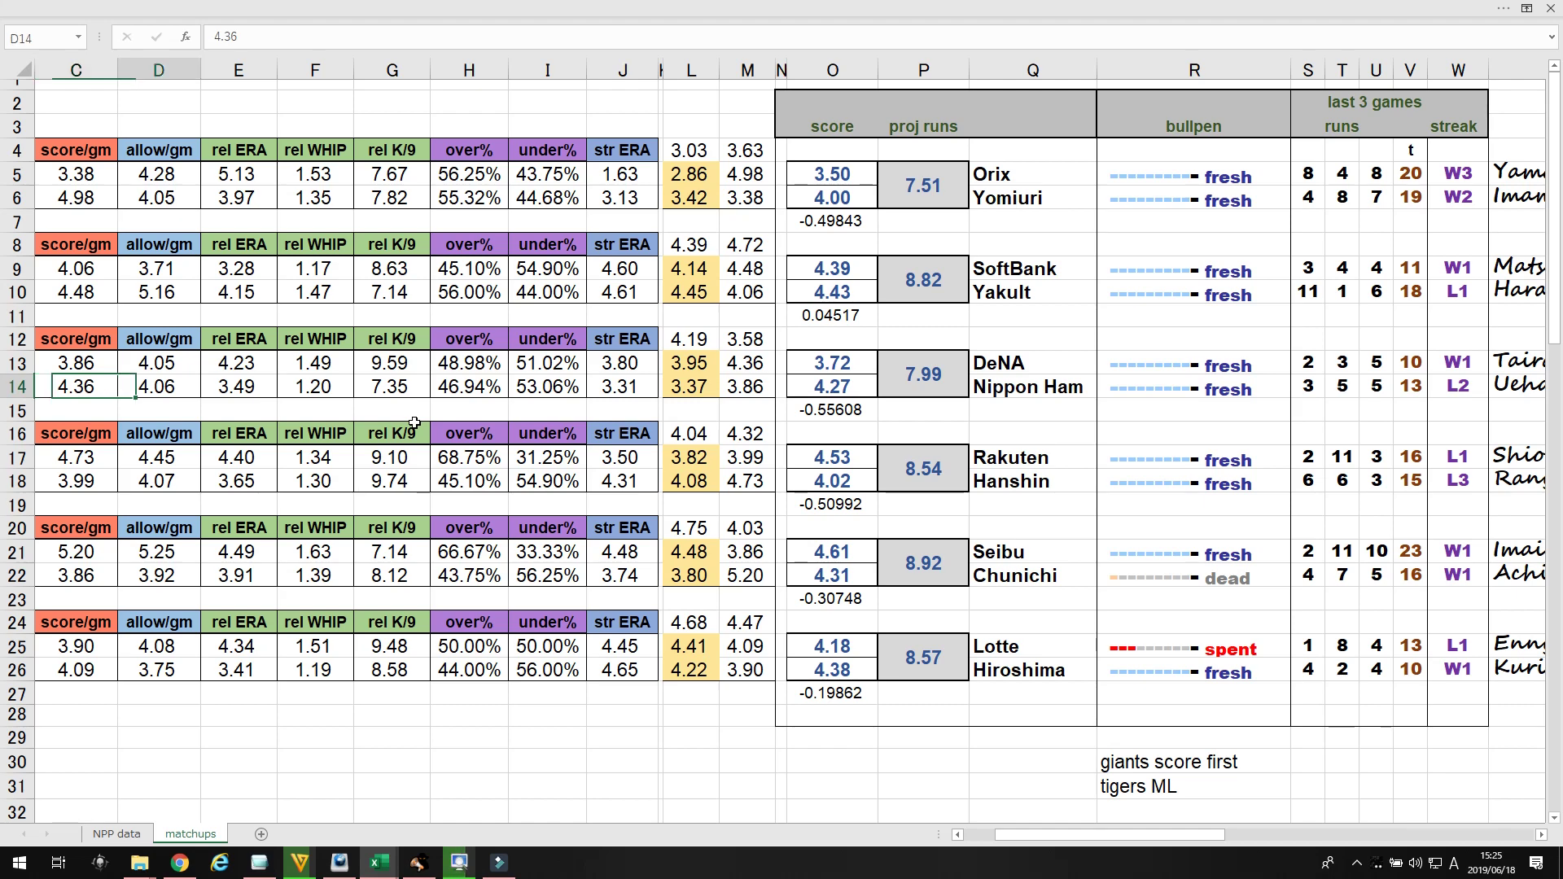
pyautogui.press('Right')
pyautogui.press('Right')
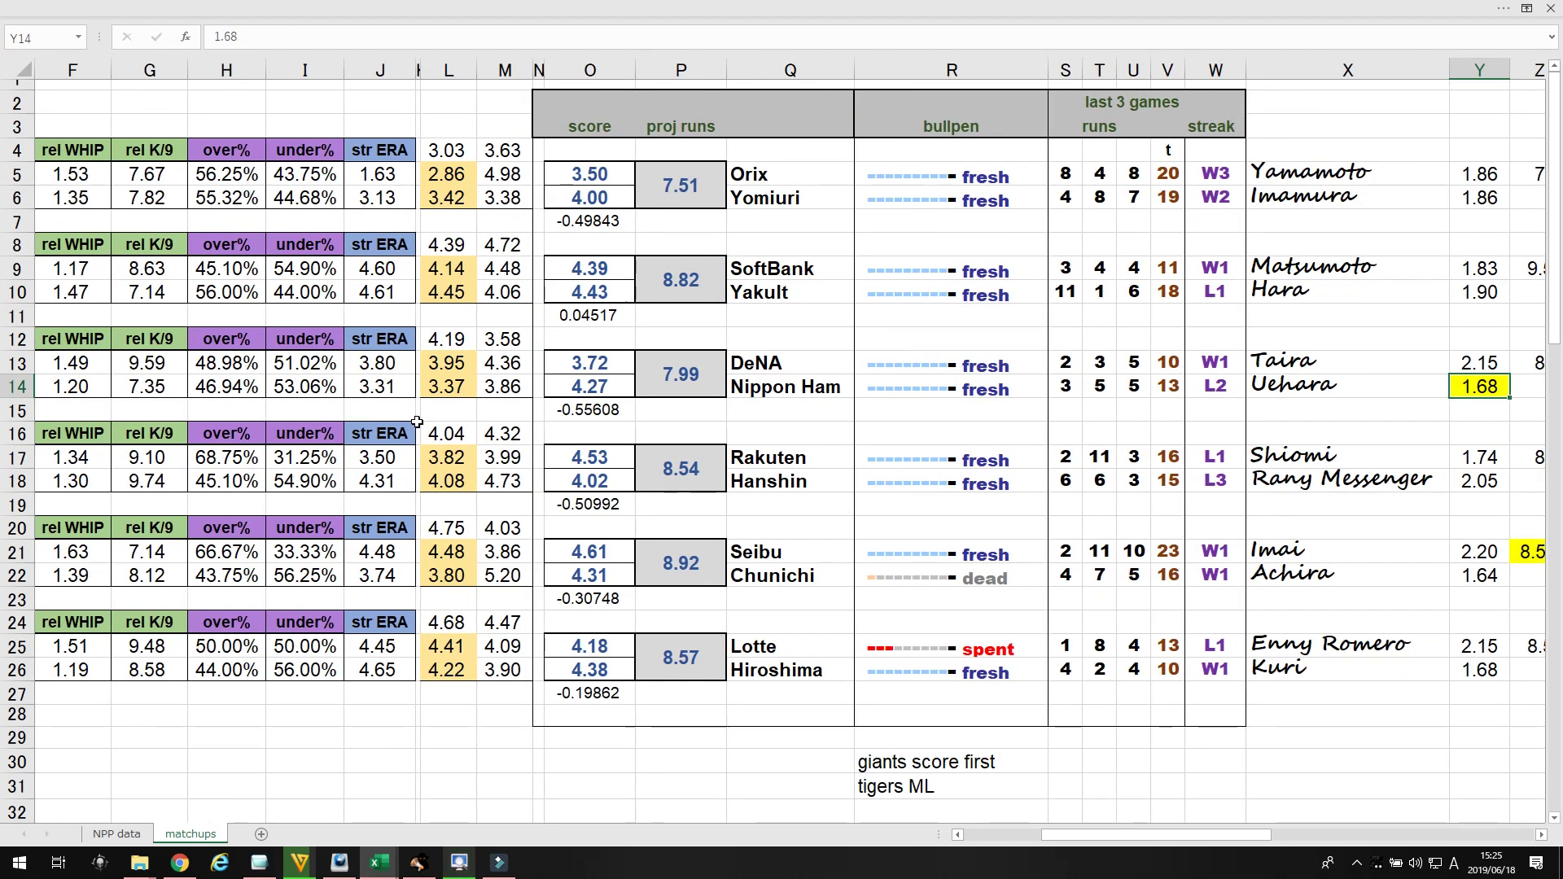
# - Go back to Nippon Ham's team stats and compare its rel ERA and rel WHIP with DeNA's, selecting both rel WHIP cells
pyautogui.press('Left')
pyautogui.press('Left')
pyautogui.press('Left')
pyautogui.press('Left')
pyautogui.press('Left')
pyautogui.press('Left')
pyautogui.press('Left')
pyautogui.press('Left')
pyautogui.press('Left')
pyautogui.press('Left')
pyautogui.press('Left')
pyautogui.press('Left')
pyautogui.press('Left')
pyautogui.press('Left')
pyautogui.press('Left')
pyautogui.press('Left')
pyautogui.press('Left')
pyautogui.press('Left')
pyautogui.press('Left')
pyautogui.press('Left')
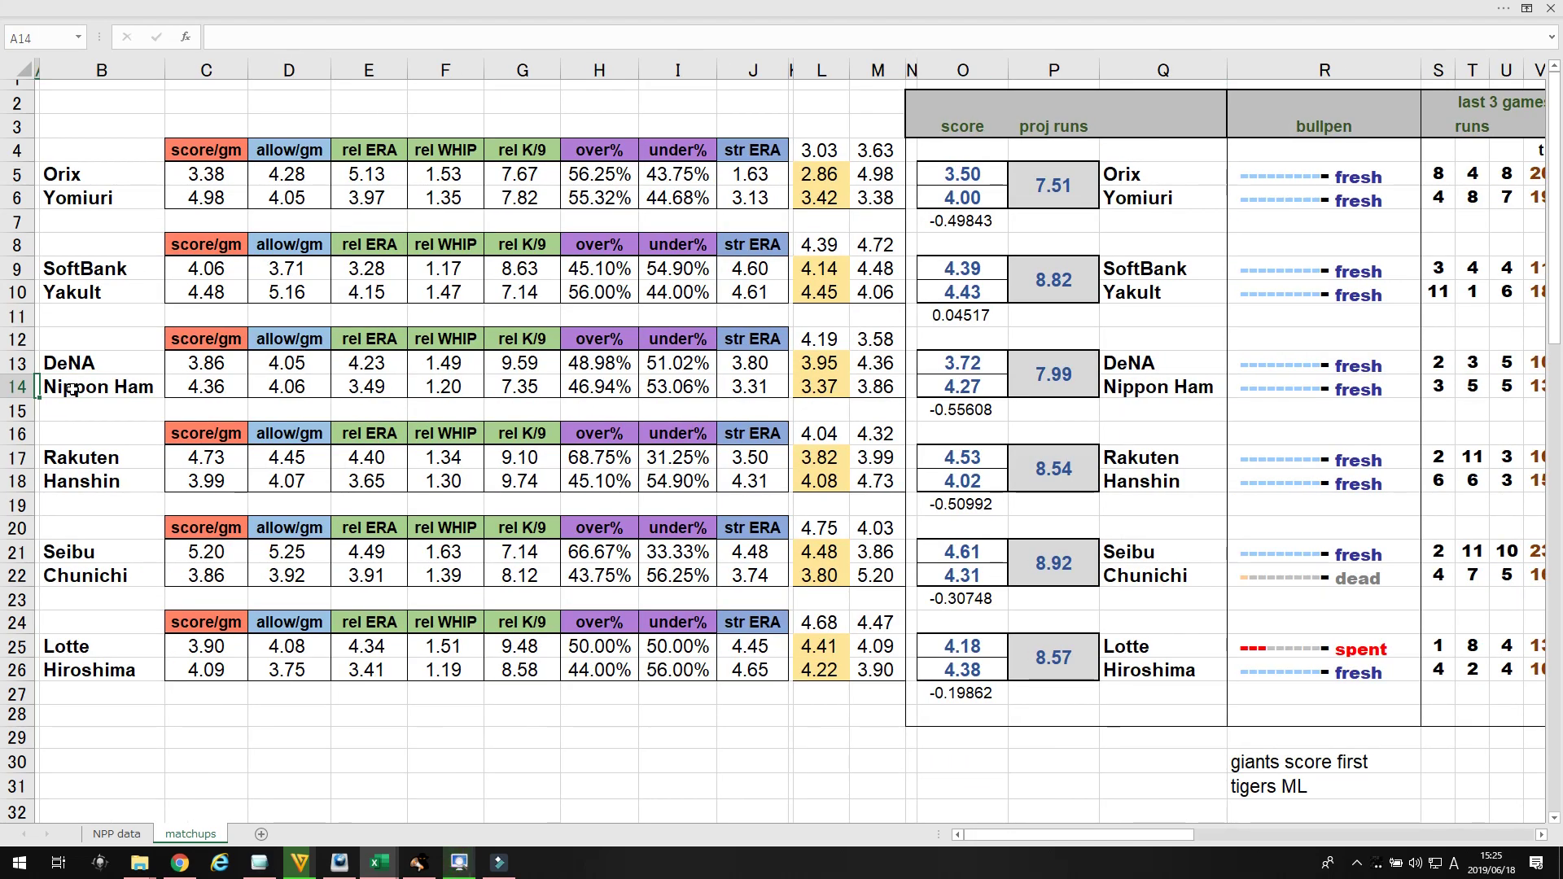
pyautogui.click(368, 385)
pyautogui.click(426, 384)
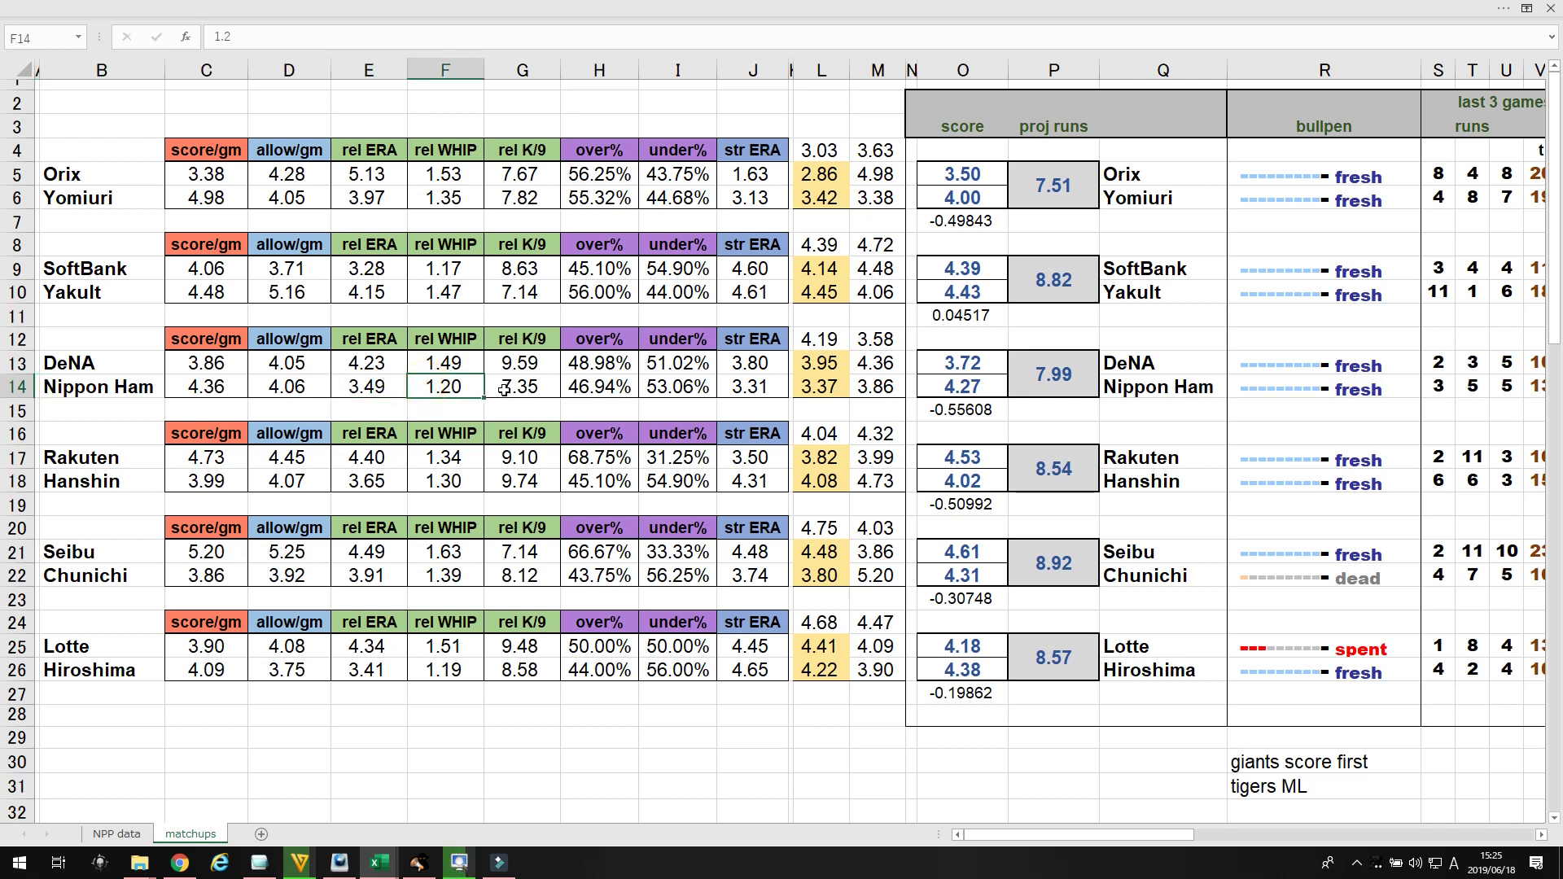
pyautogui.moveTo(469, 363); pyautogui.dragTo(465, 381)
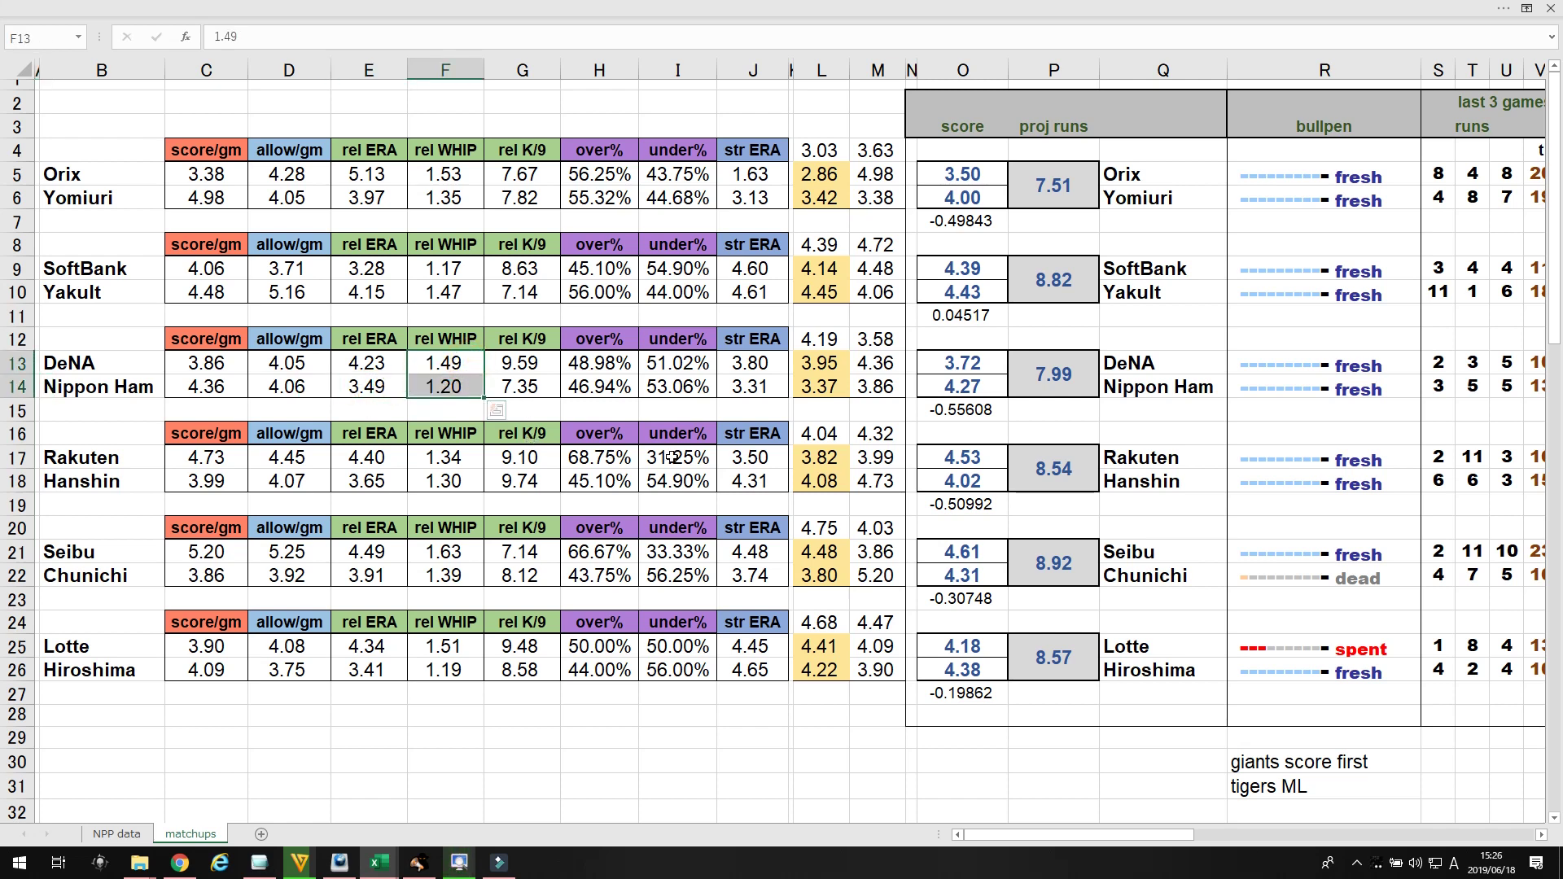
# - Review the DeNA row from rel WHIP across to the starter, the odds and the columns beyond the total line
pyautogui.press('Right')
pyautogui.press('Right')
pyautogui.press('Right')
pyautogui.press('Right')
pyautogui.press('Right')
pyautogui.press('Right')
pyautogui.press('Right')
pyautogui.press('Right')
pyautogui.press('Right')
pyautogui.press('Right')
pyautogui.press('Right')
pyautogui.press('Right')
pyautogui.press('Right')
pyautogui.press('Right')
pyautogui.press('Right')
pyautogui.press('Right')
pyautogui.press('Right')
pyautogui.press('Right')
pyautogui.press('Right')
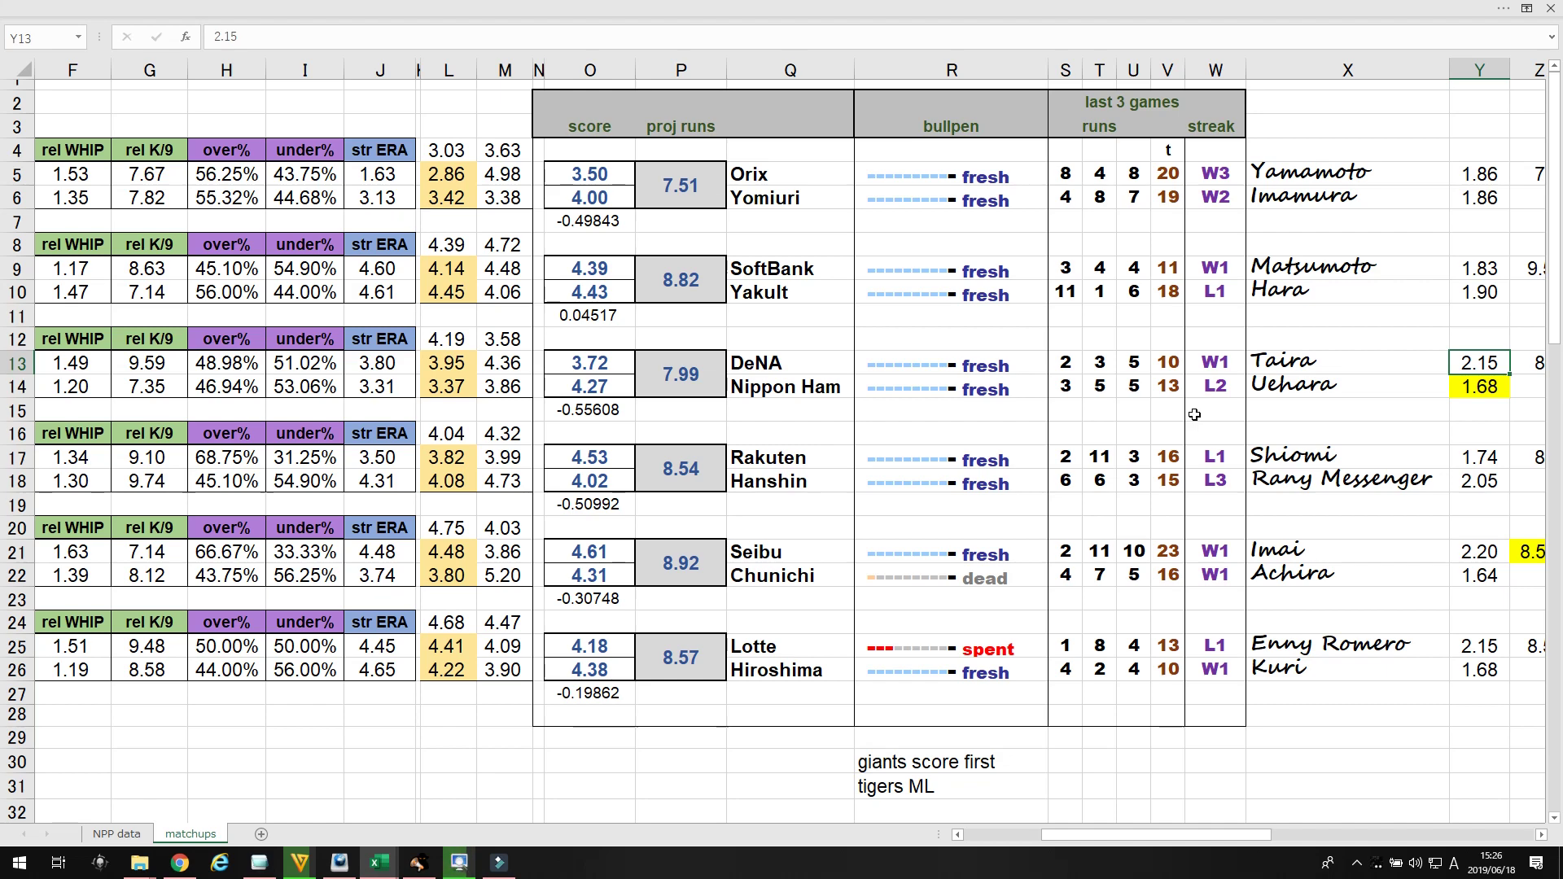
pyautogui.press('Right')
pyautogui.press('Right')
pyautogui.press('Right')
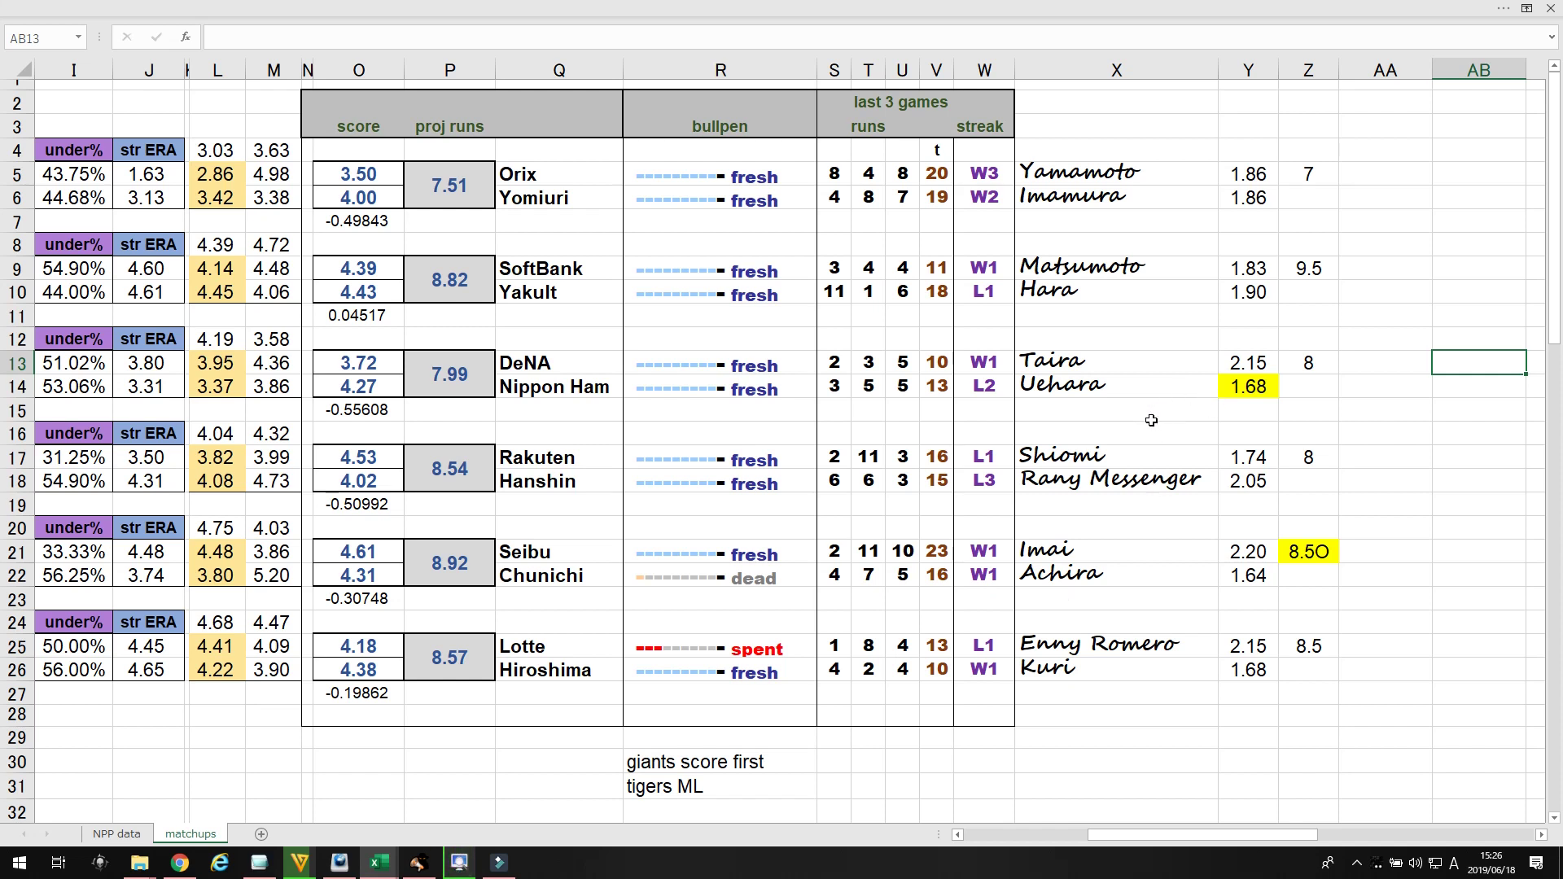
# - Correct the Nippon Ham starter's name to Uwasawa
pyautogui.click(1077, 384)
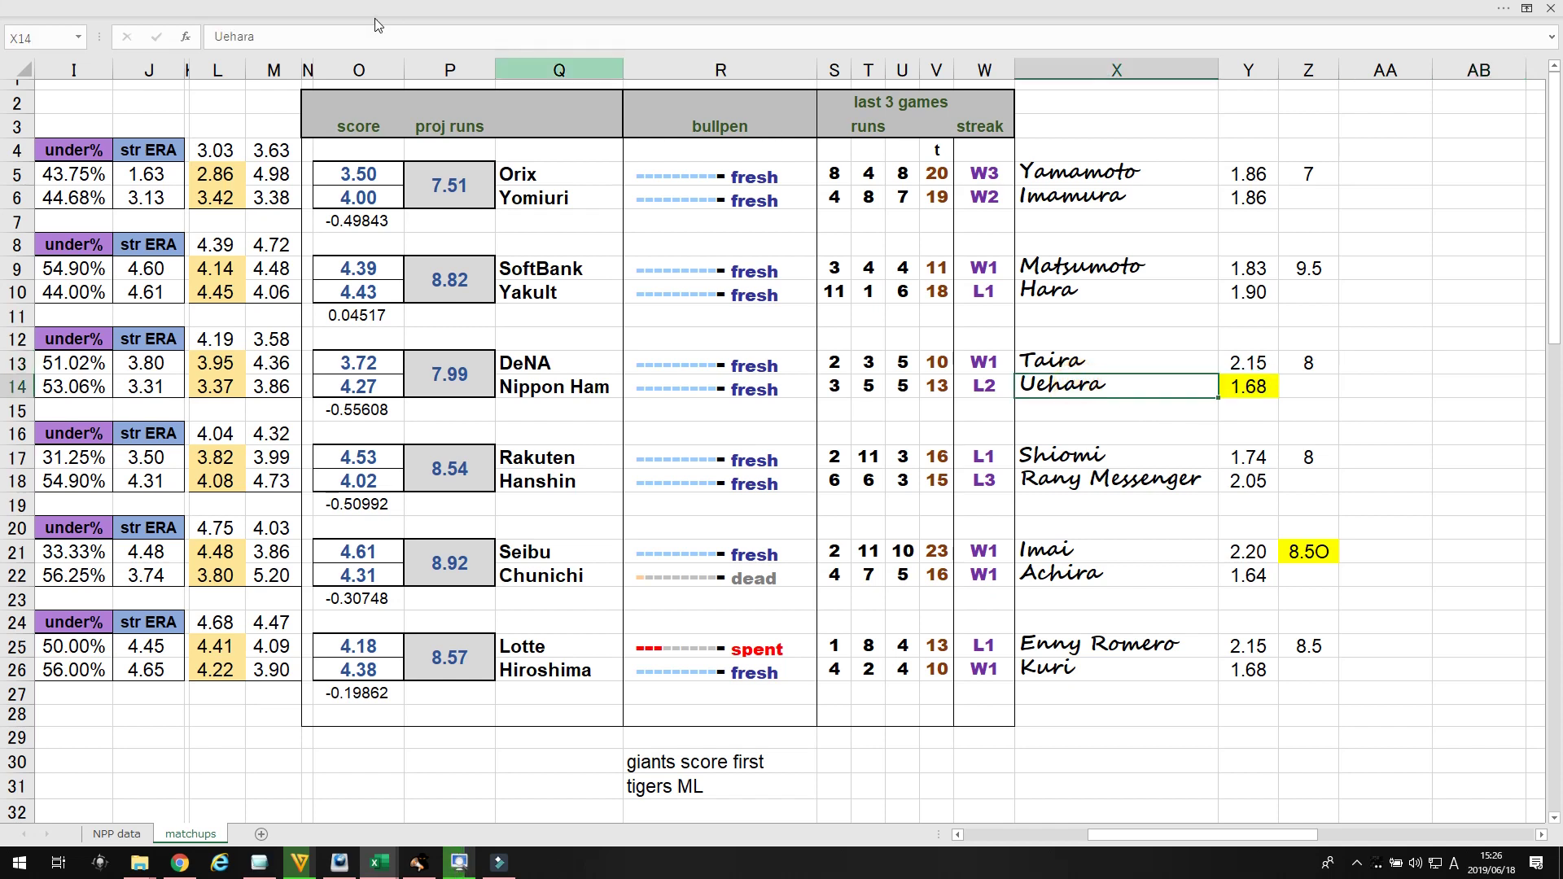
pyautogui.moveTo(225, 35); pyautogui.dragTo(314, 41)
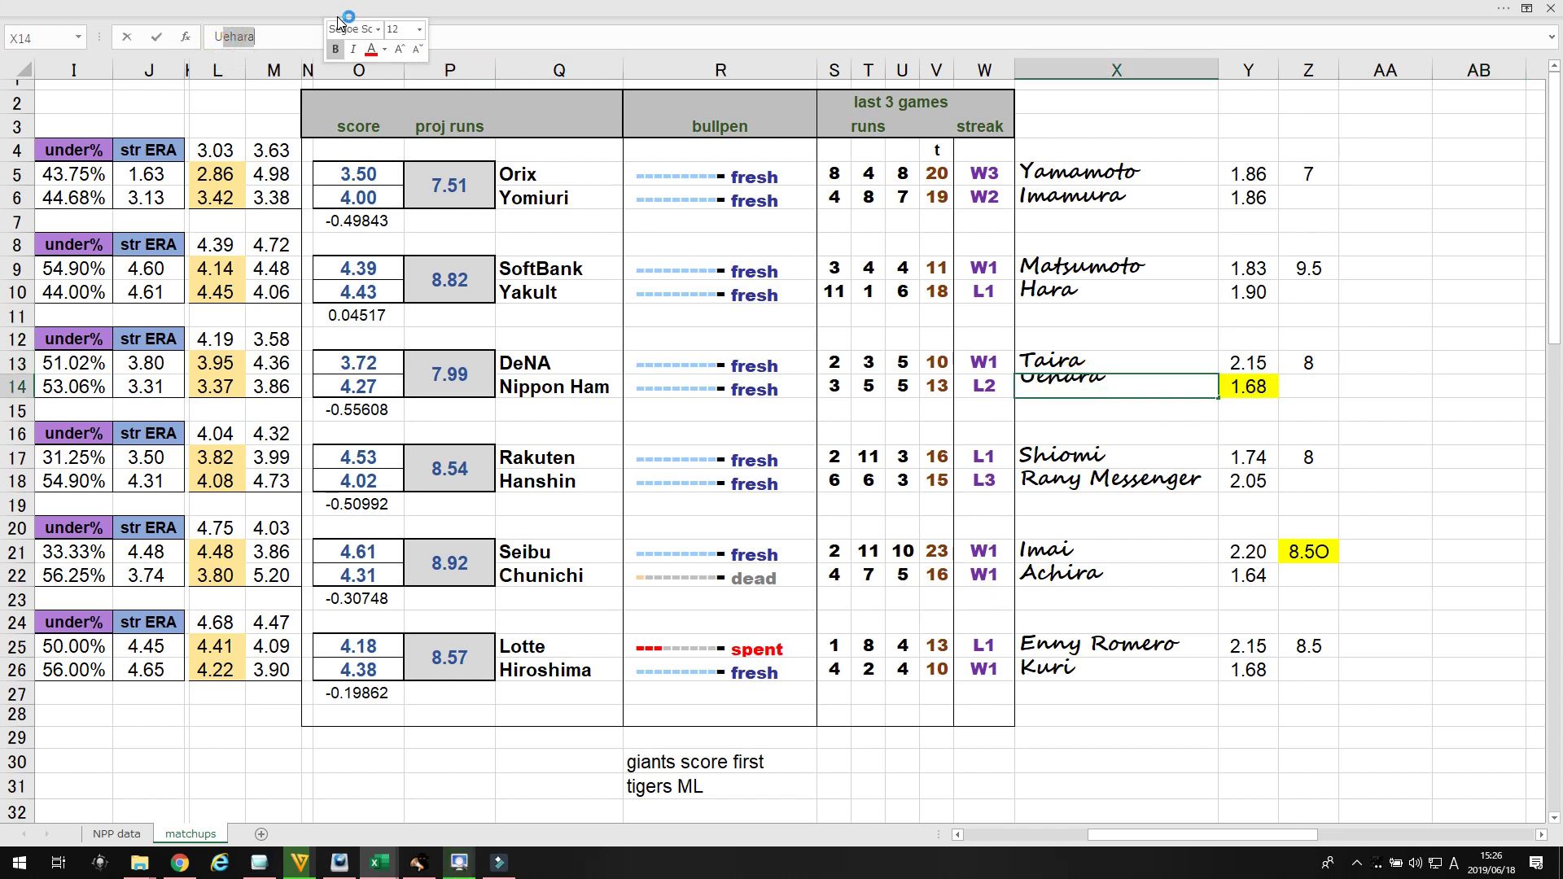
pyautogui.write('sawa')
pyautogui.press('Return')
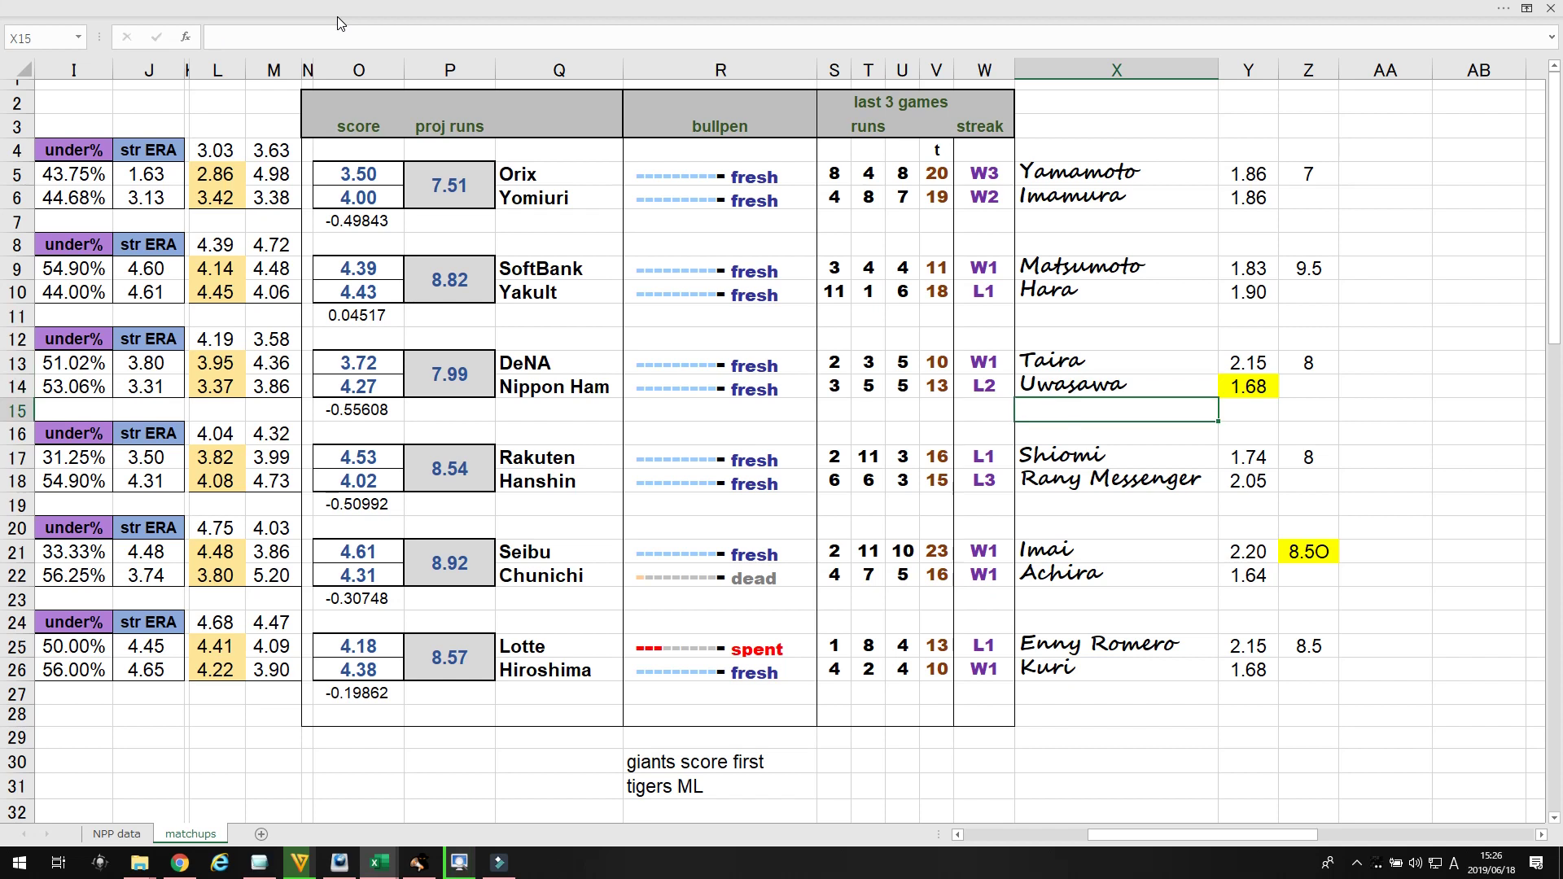